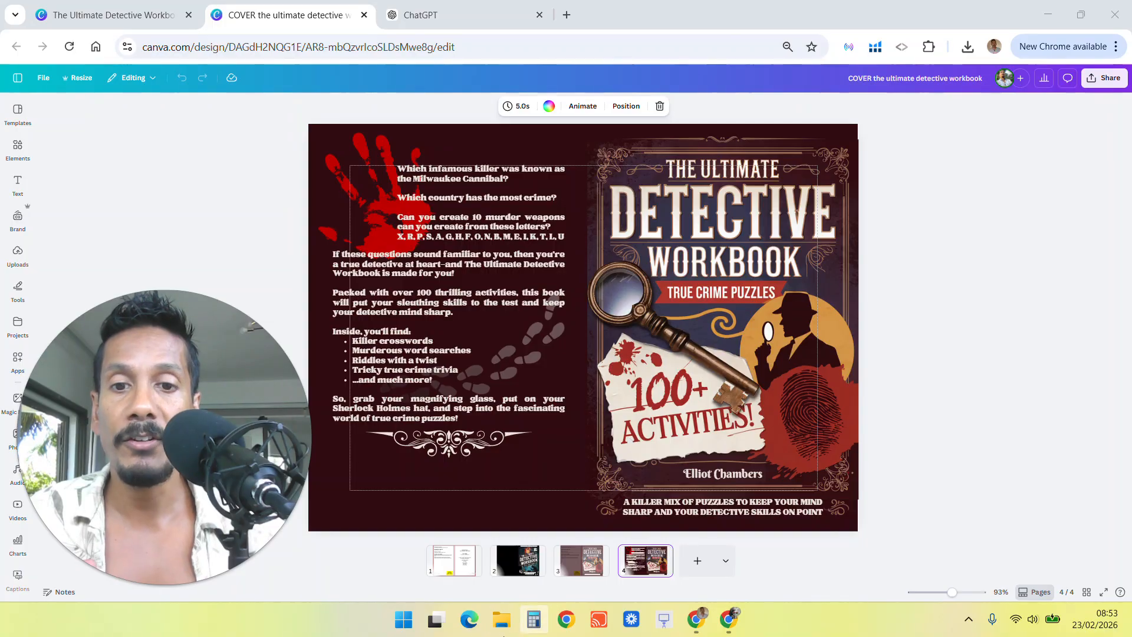
Duplicate the first page holding the paperback cover template.
click(454, 560)
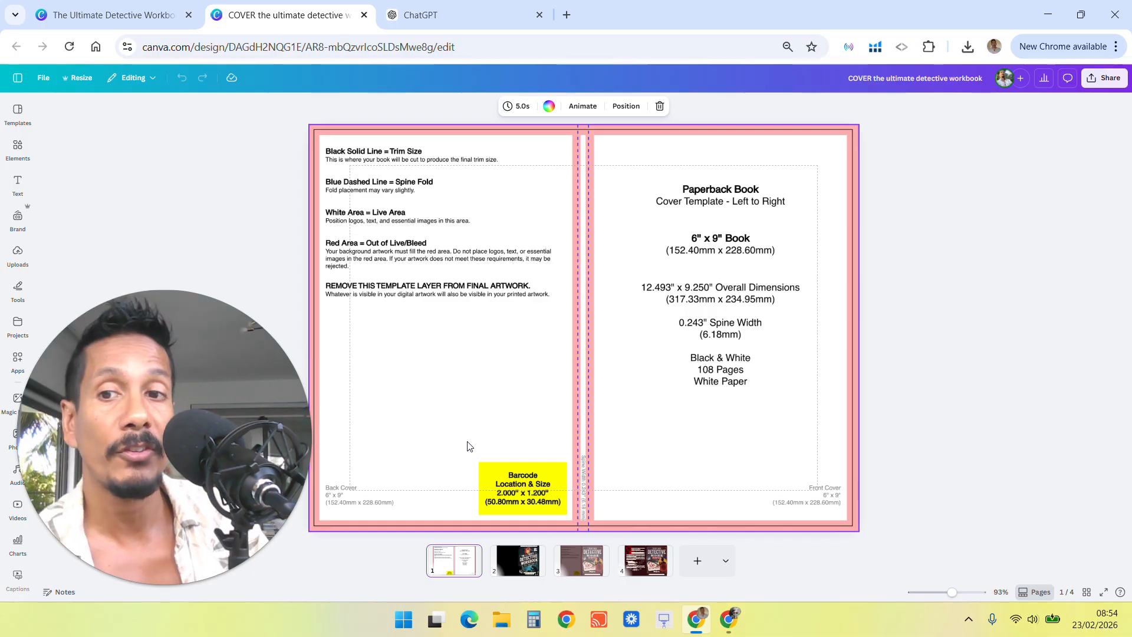
click(708, 371)
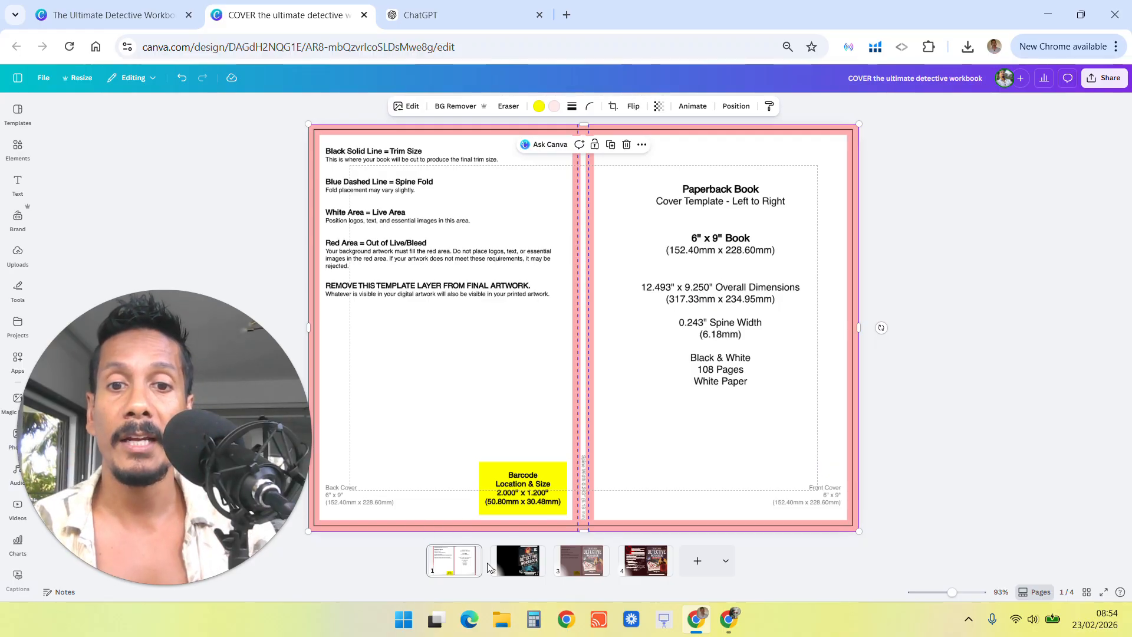
click(470, 554)
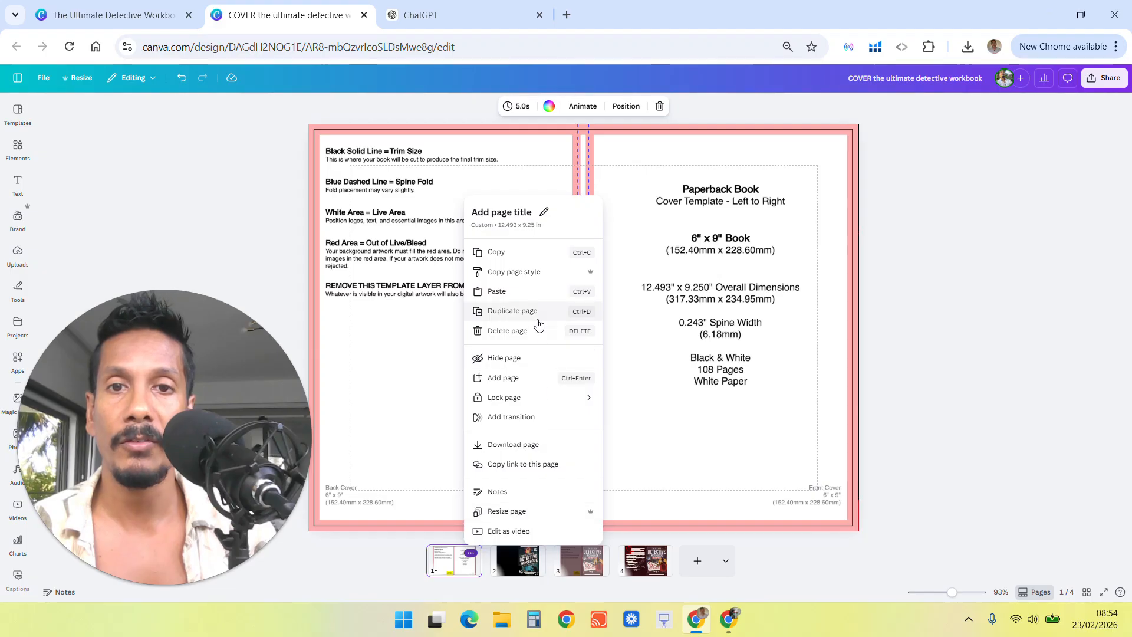
click(519, 313)
click(628, 369)
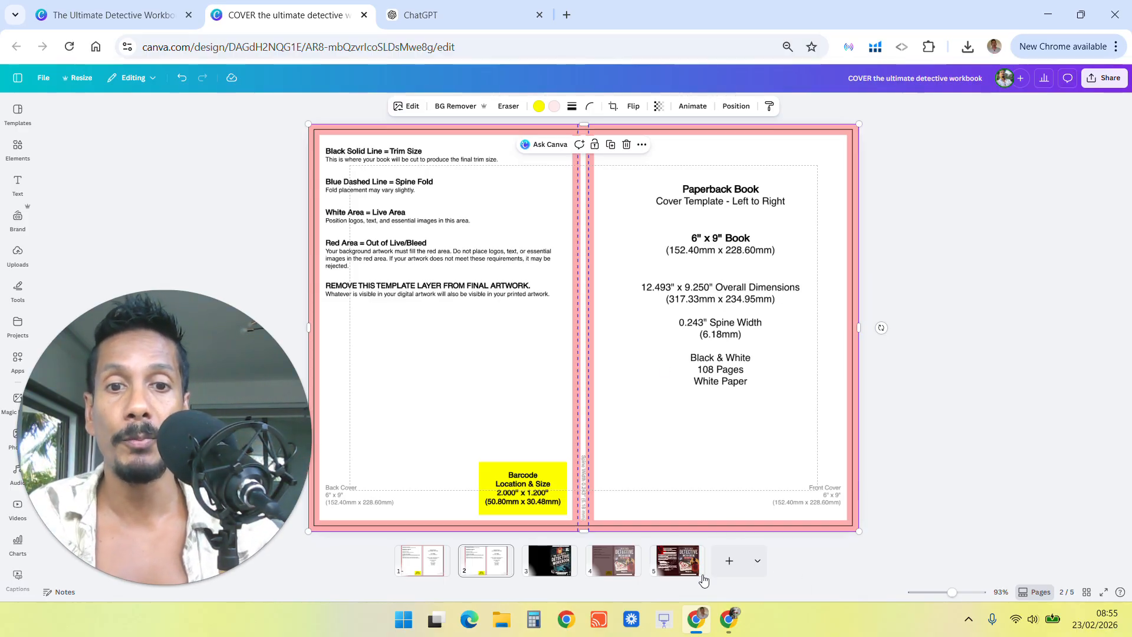
Review the finished detective cover page and the template page.
click(678, 560)
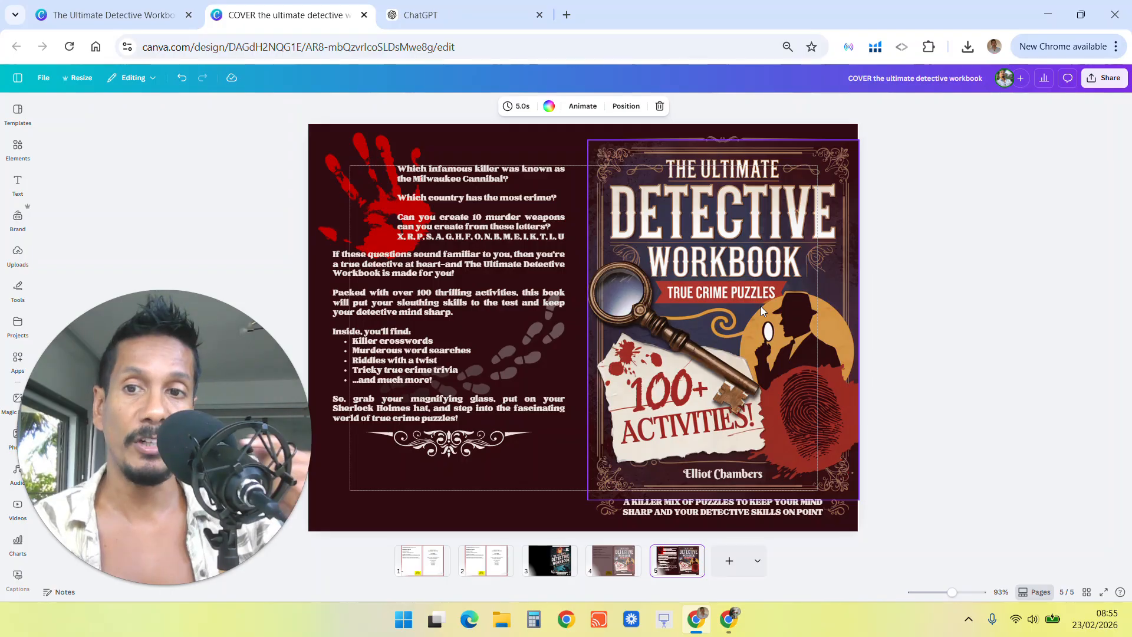
click(420, 568)
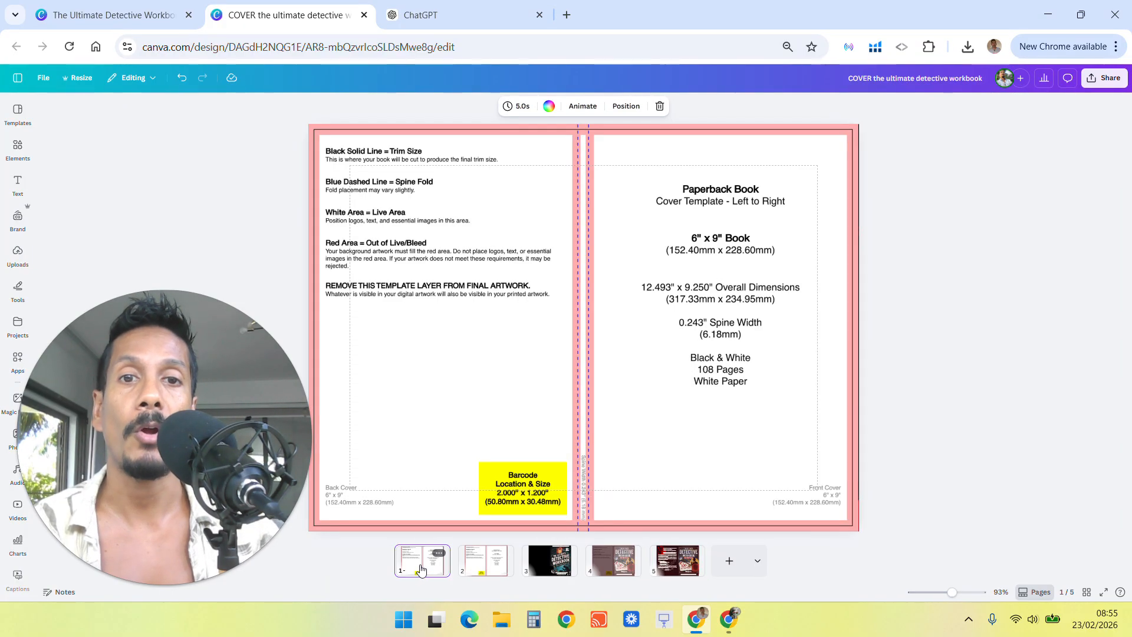
Switch to ChatGPT and ask for a detailed Ideogram book cover prompt, titled THE ULTIMATE GOAL SETTING JOURNAL FOR MEN.
click(437, 15)
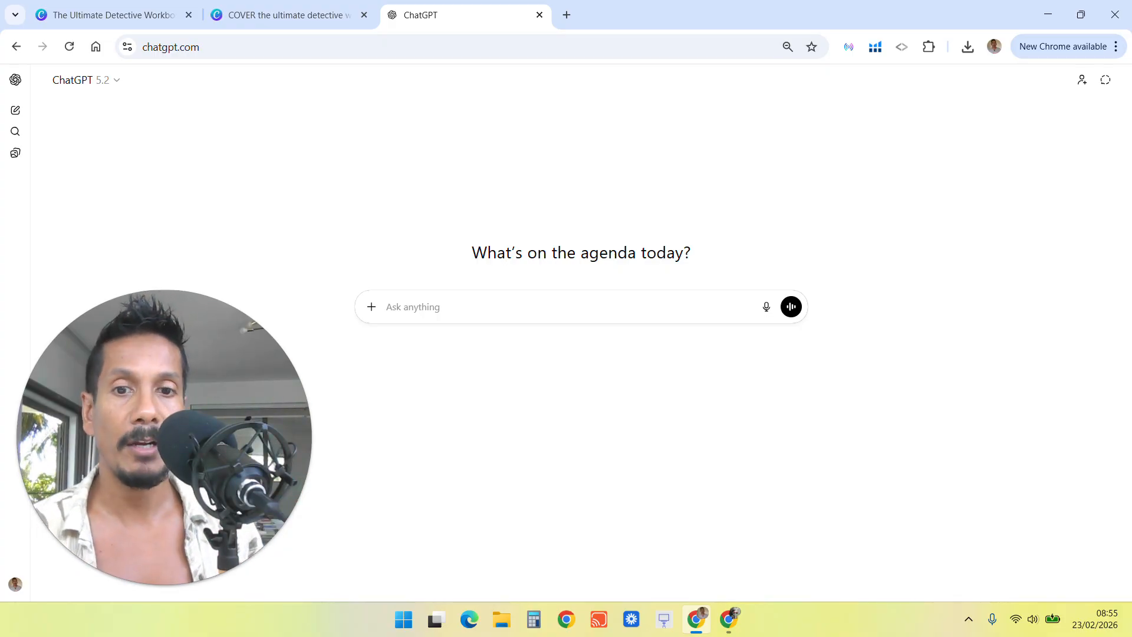
click(728, 619)
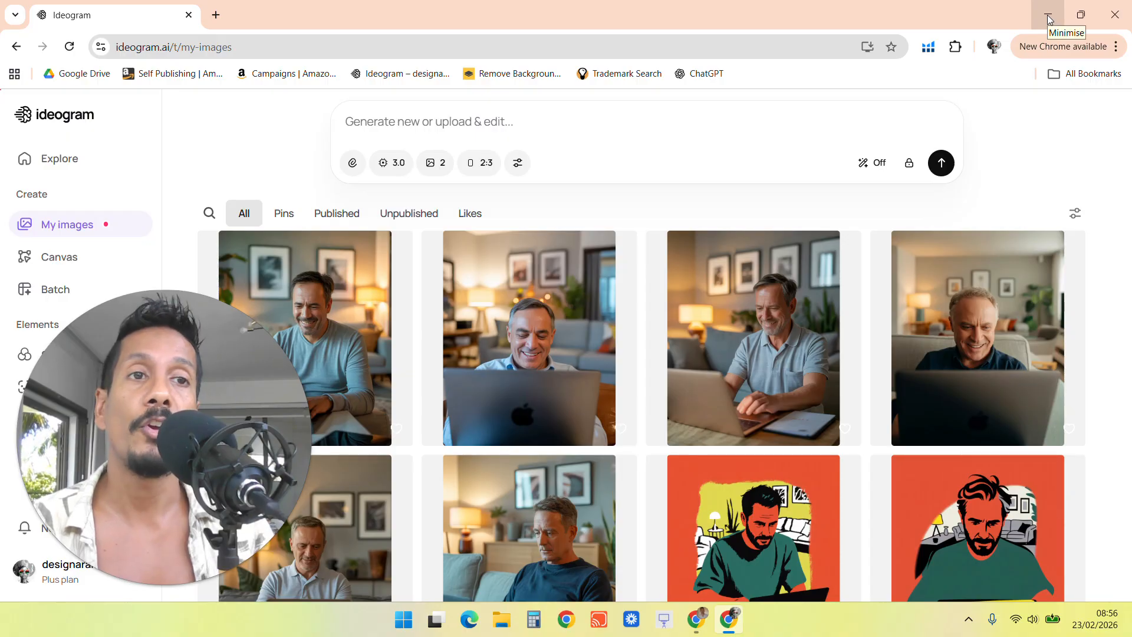
click(698, 623)
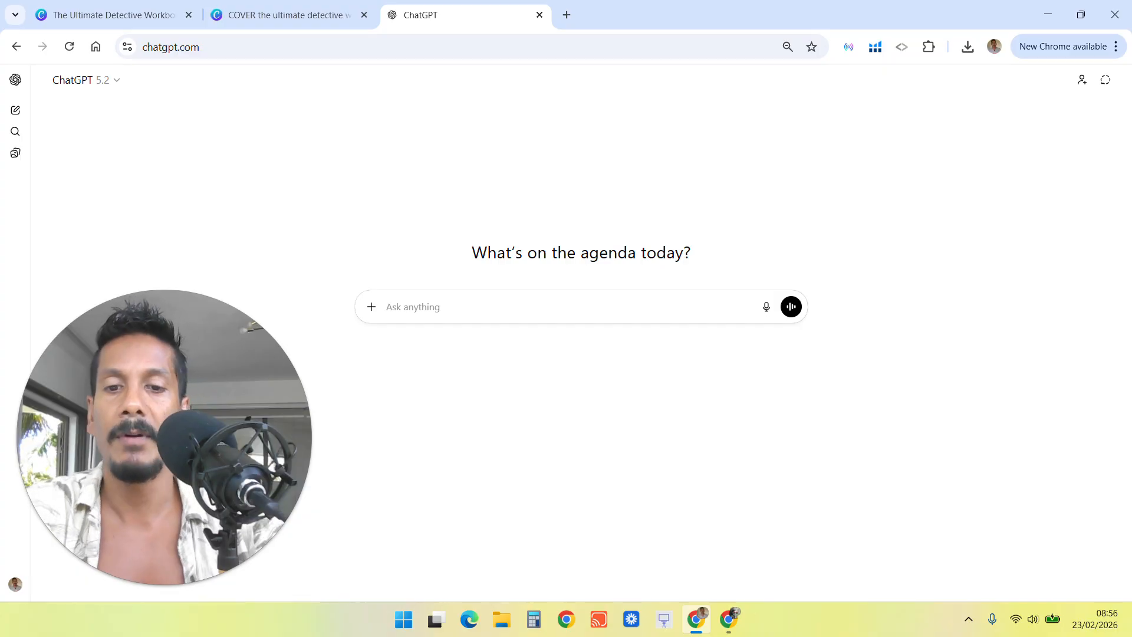
text(c)
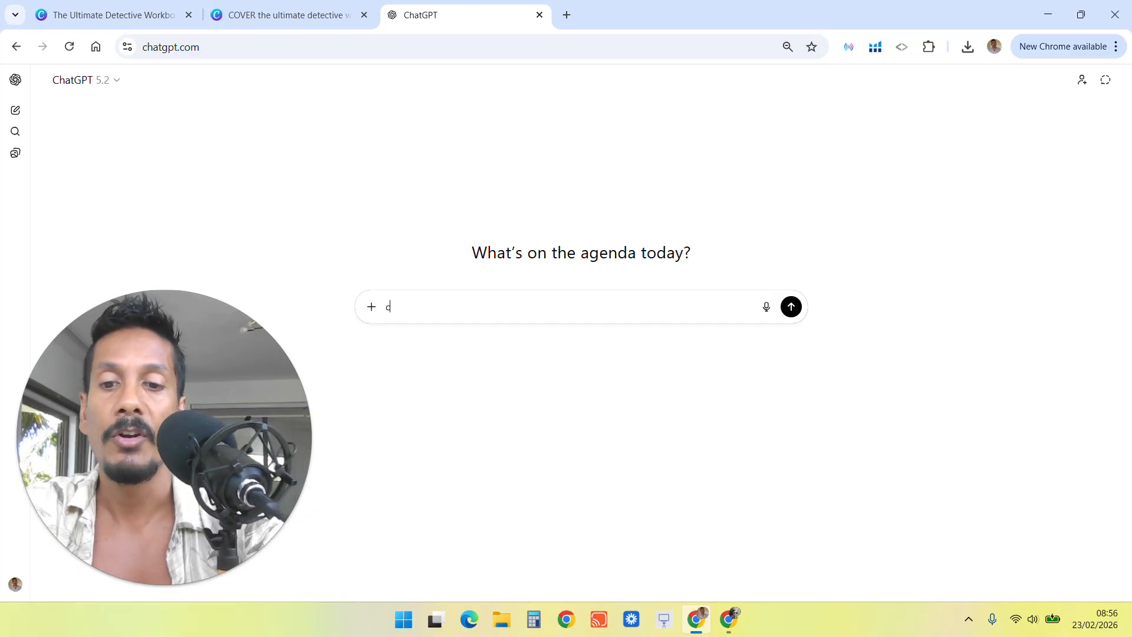
text(reate me a detailed prompt)
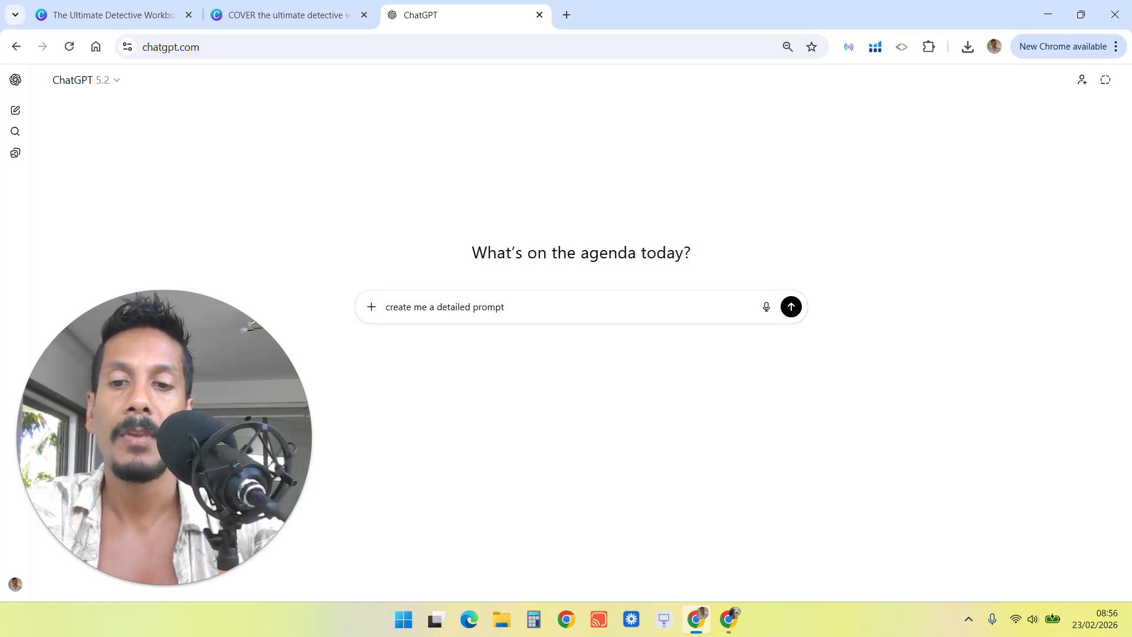
text( for ideogram for )
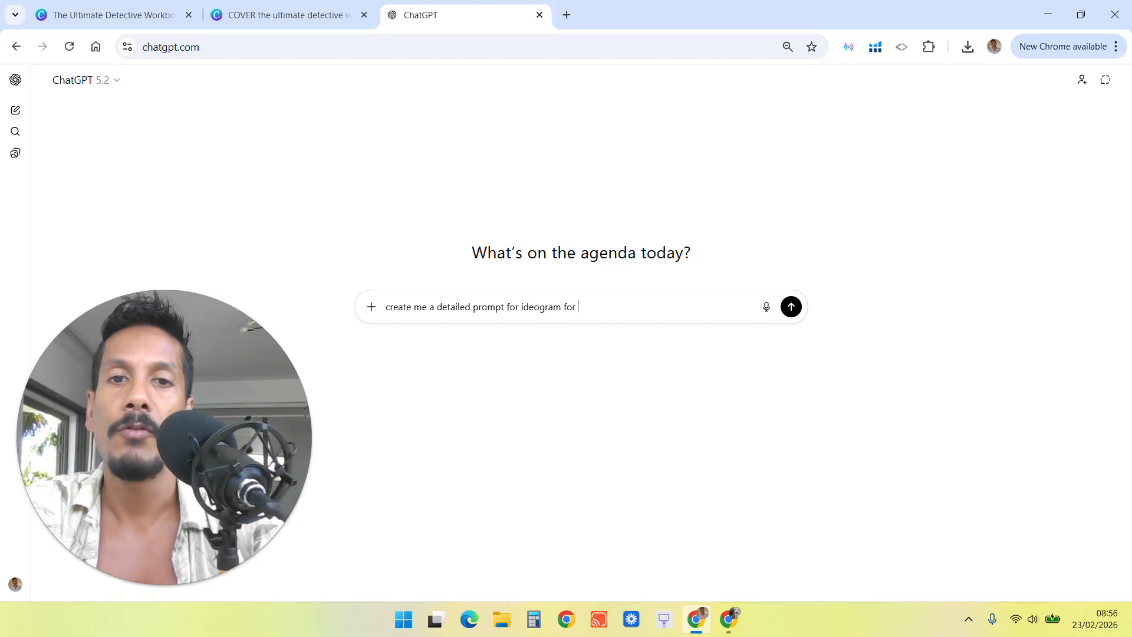
text(my book cover)
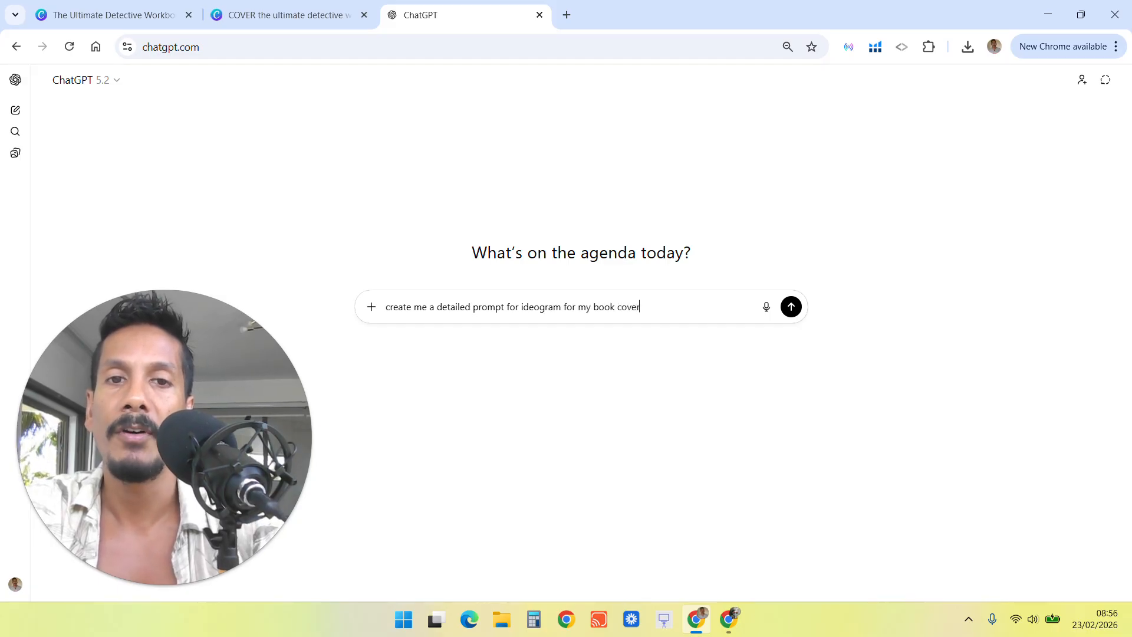
text( design, the title is )
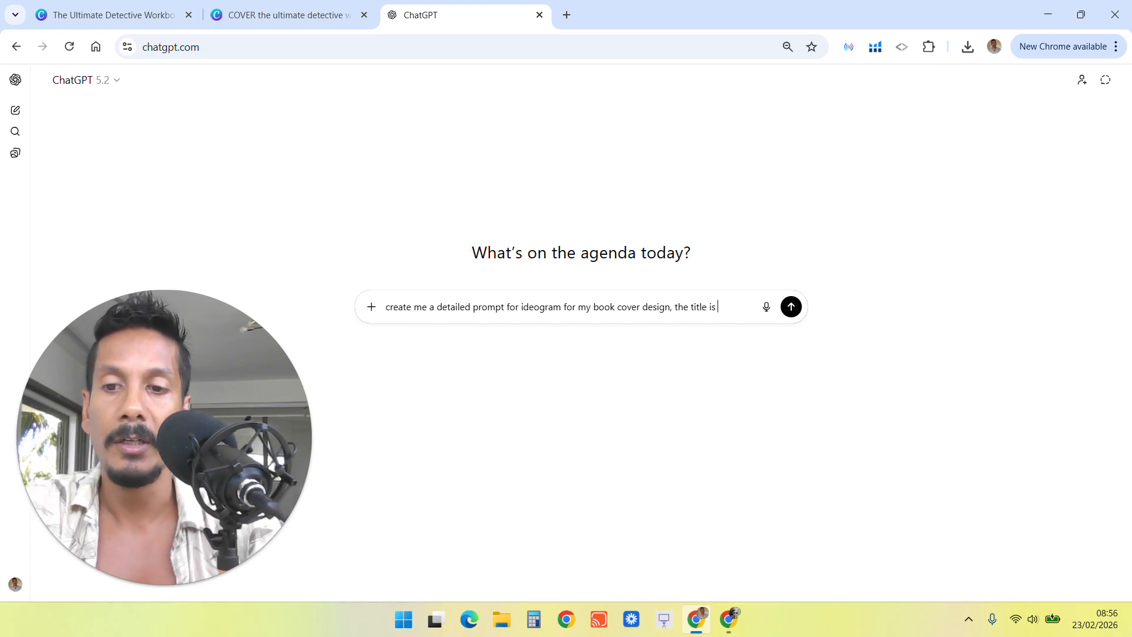
text(THE TH)
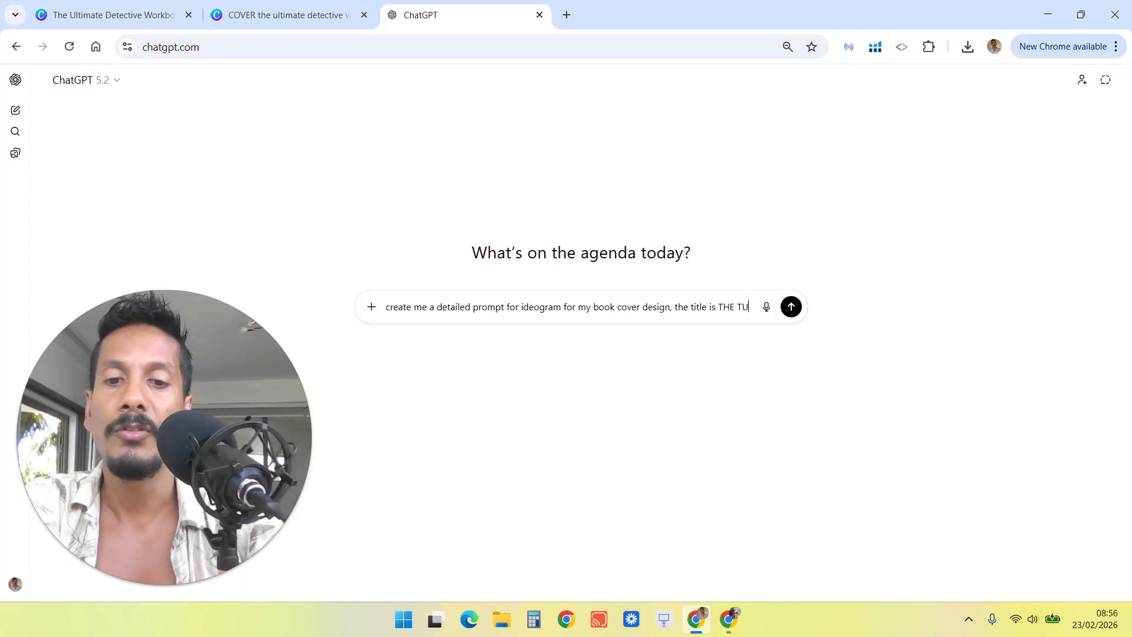
key(BackSpace)
key(BackSpace)
text(UT)
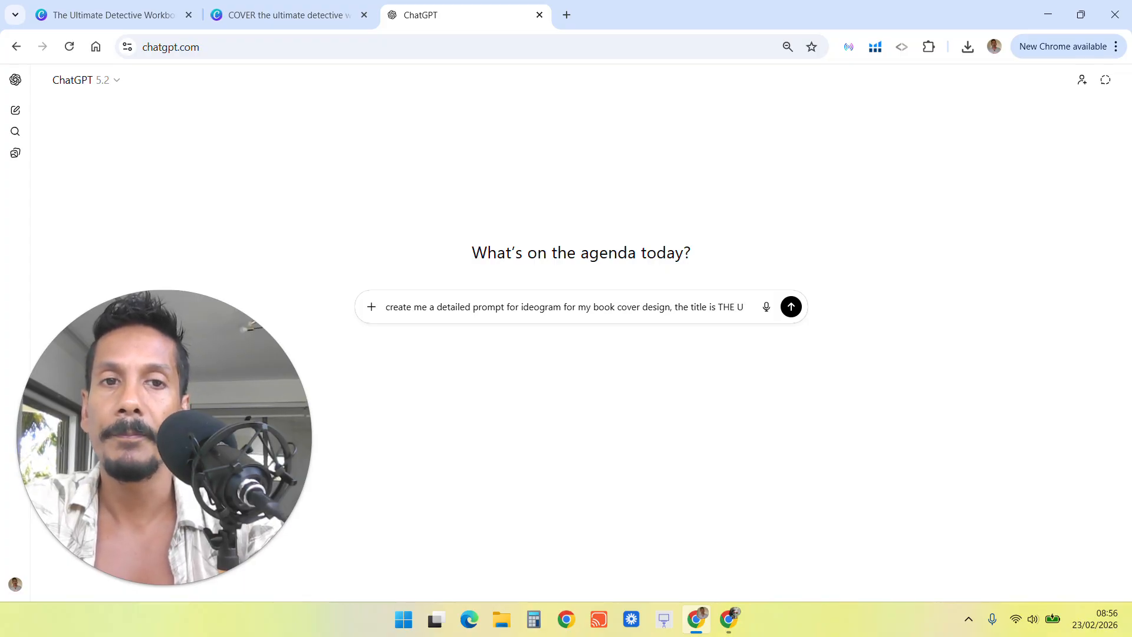
text(TIMATE )
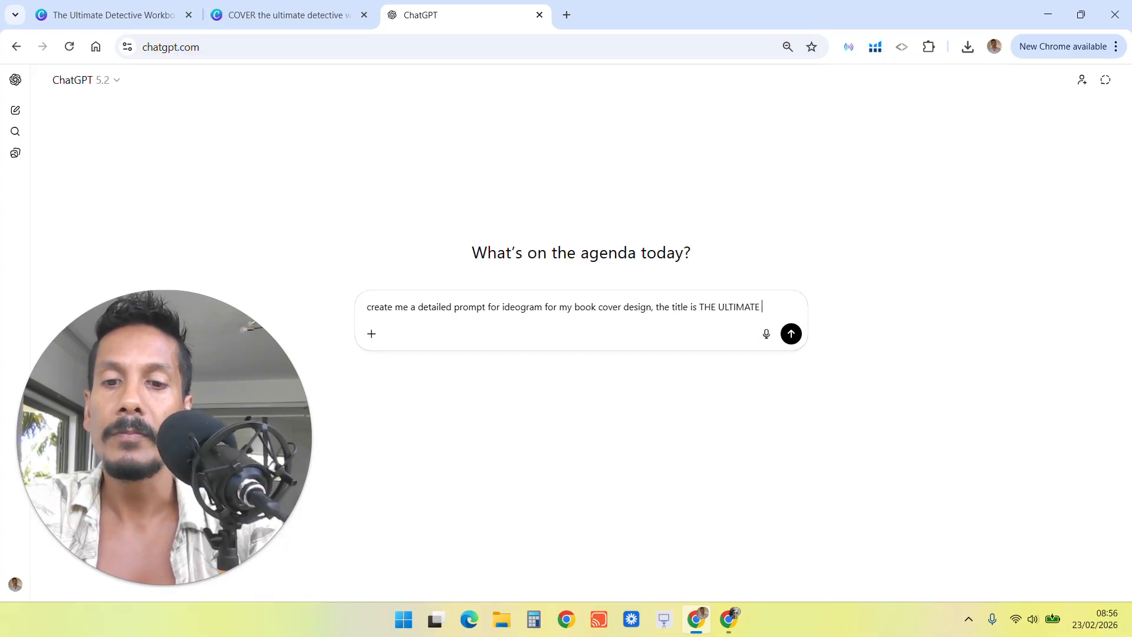
text(GOAL SETTING JOURNAL F)
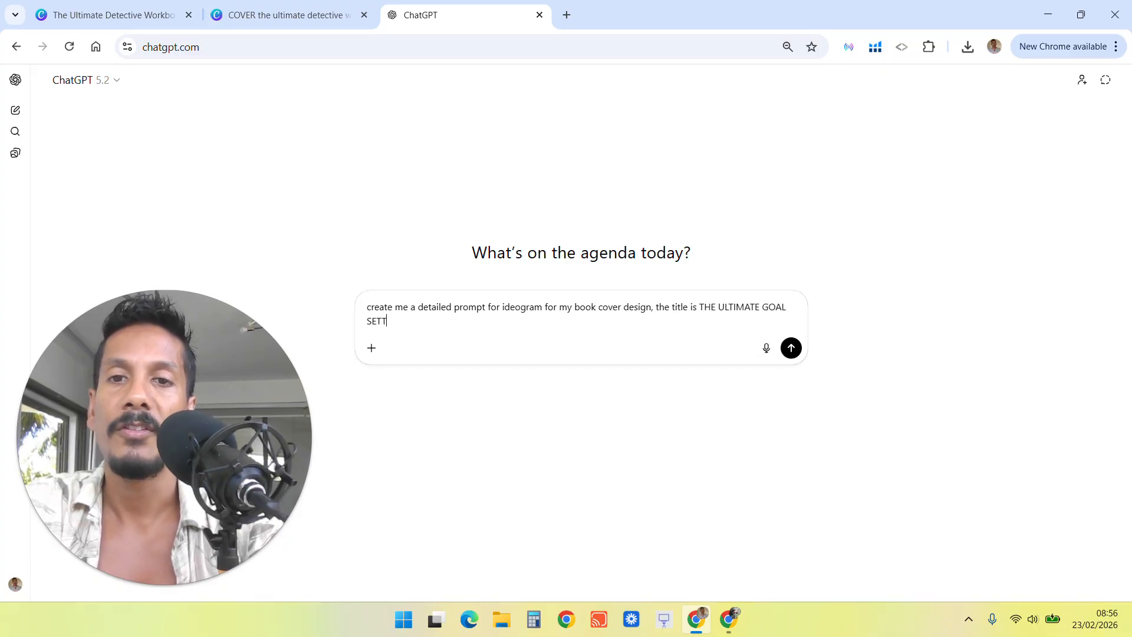
text(OR MEN)
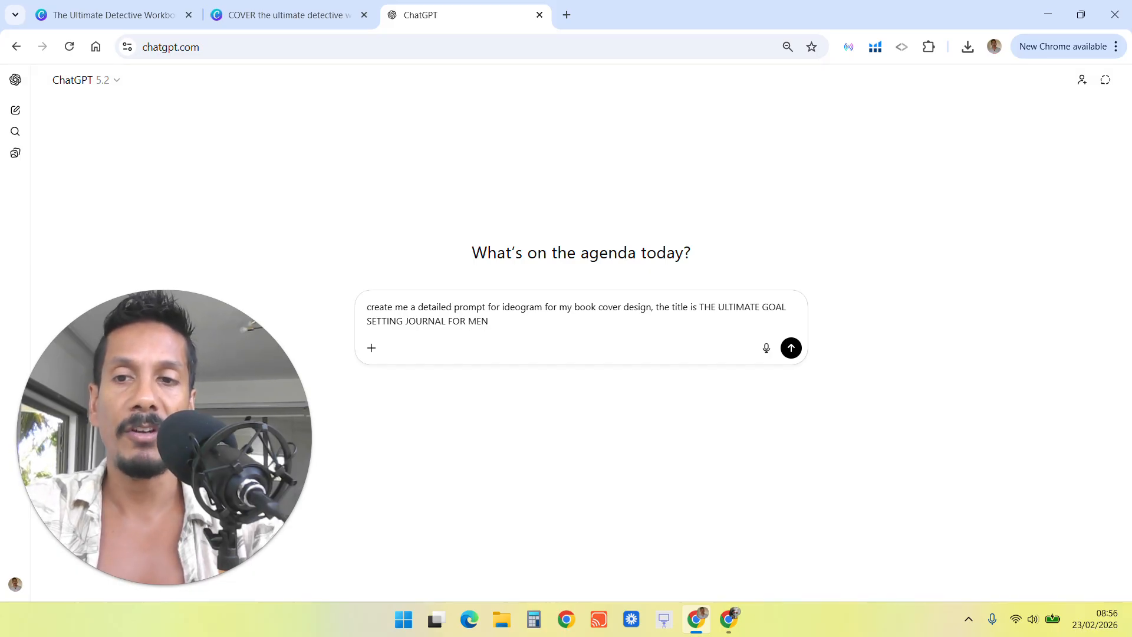
Add that the typography must be large, clear, appealing to men, with each word in a different font.
text(make sure the)
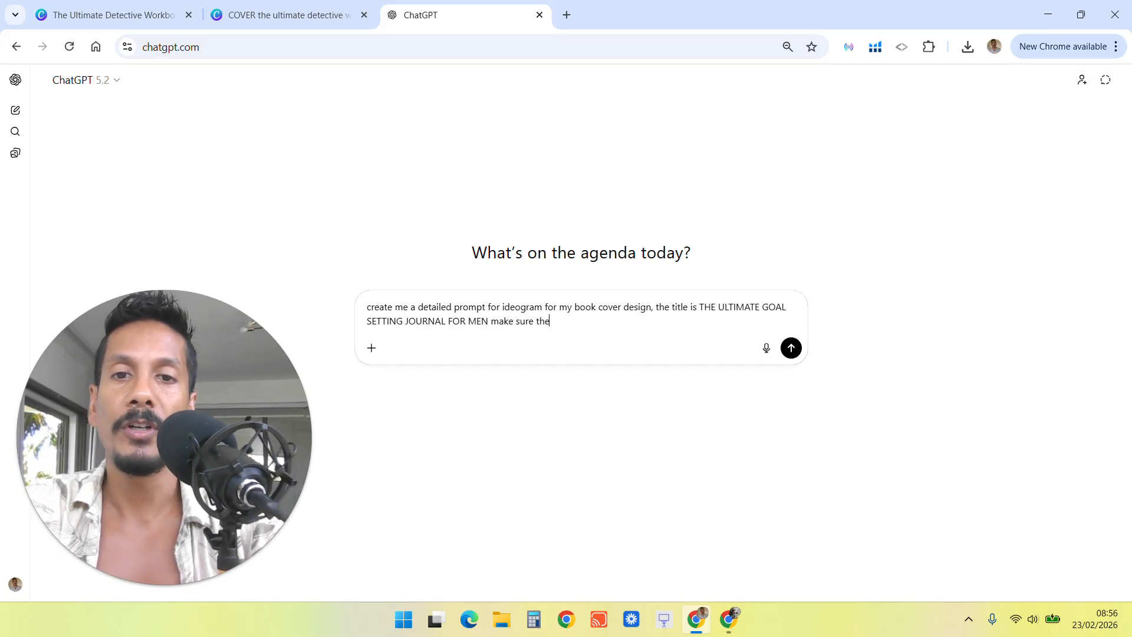
text( typography i)
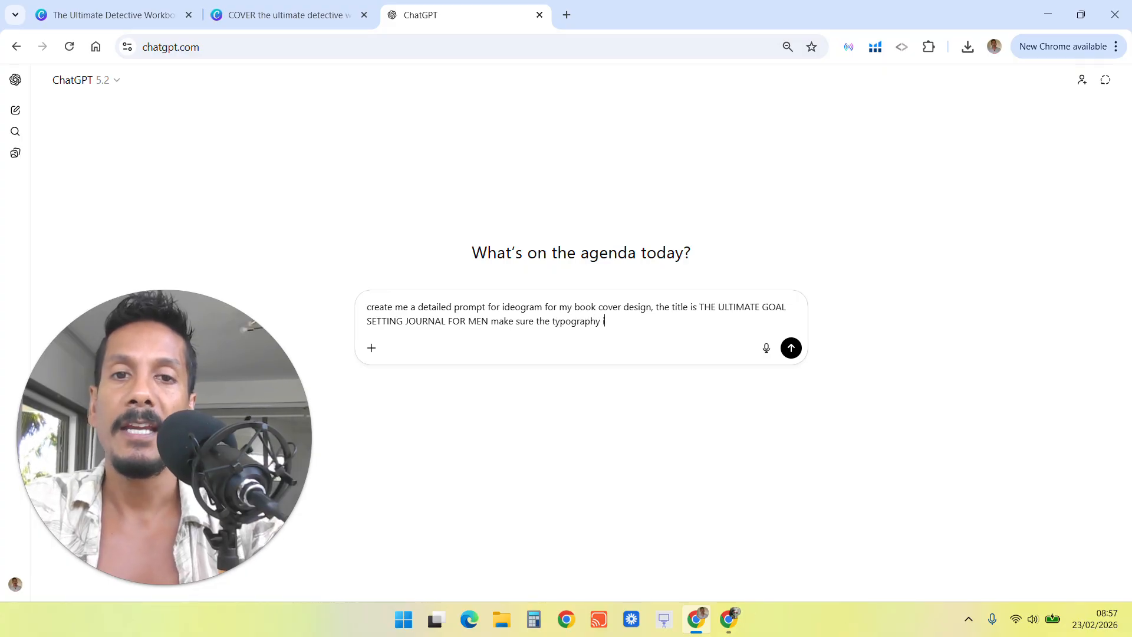
text(s large and clear and)
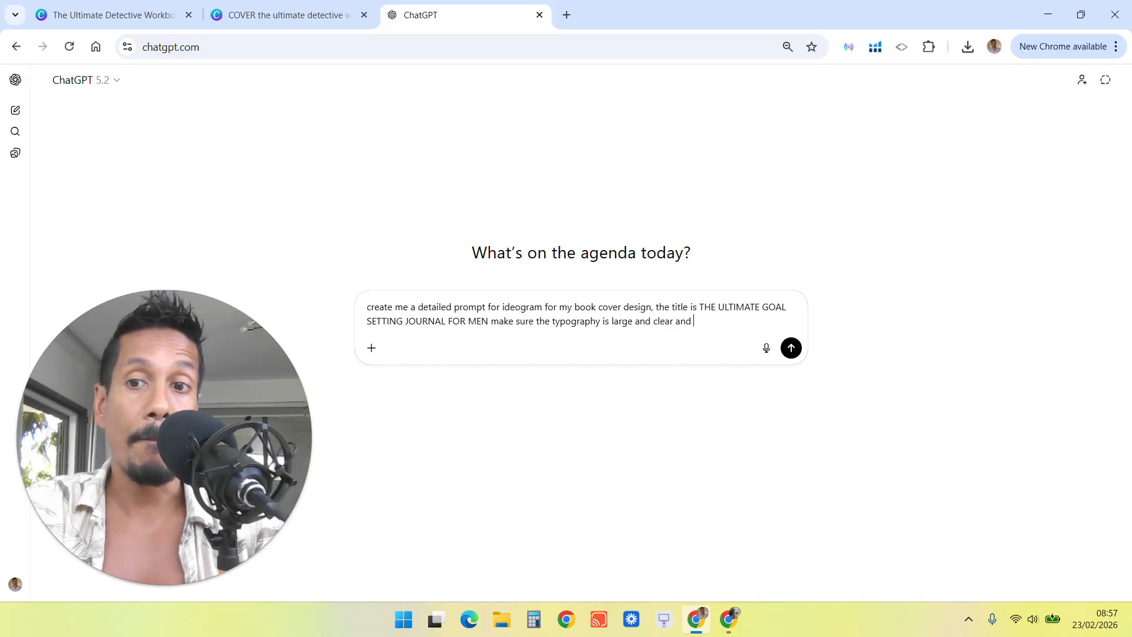
text( appealing)
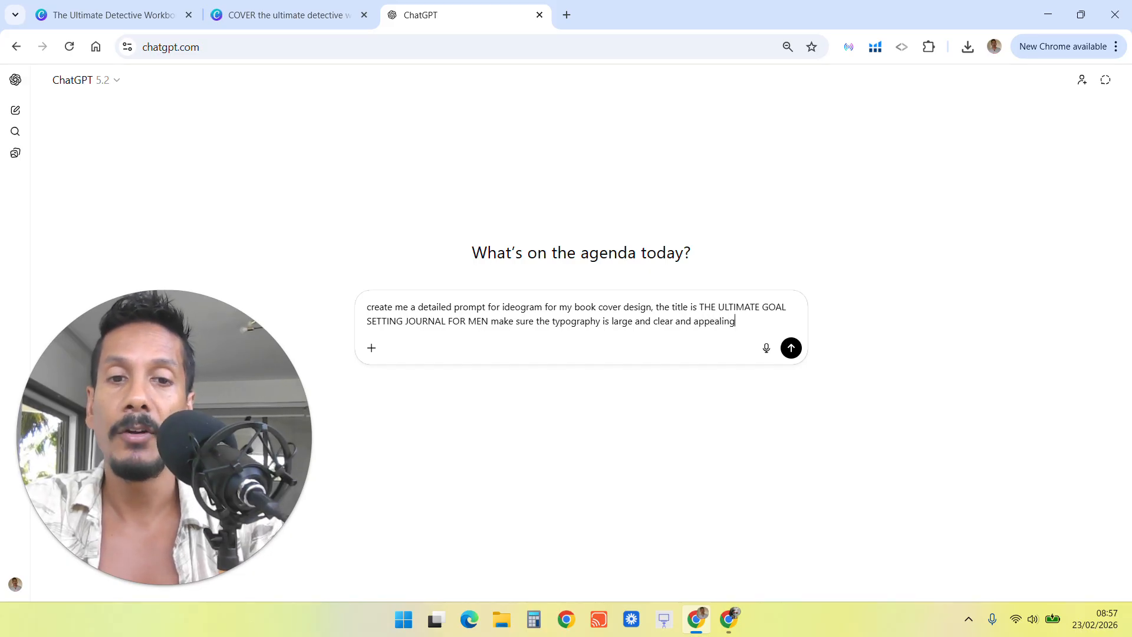
text( to men)
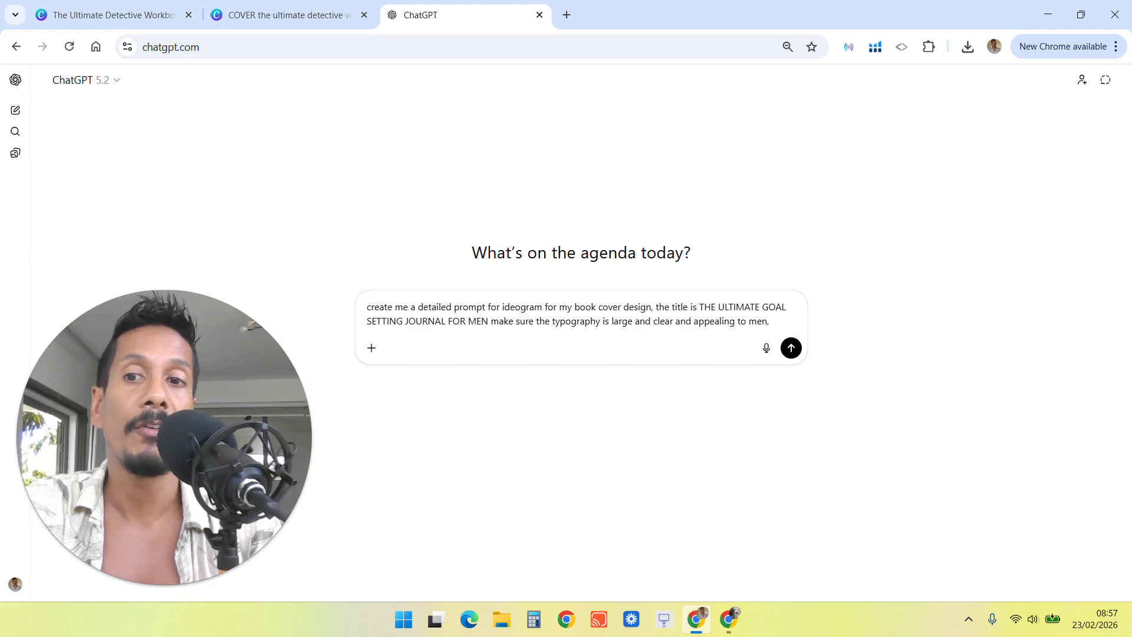
text(, make s)
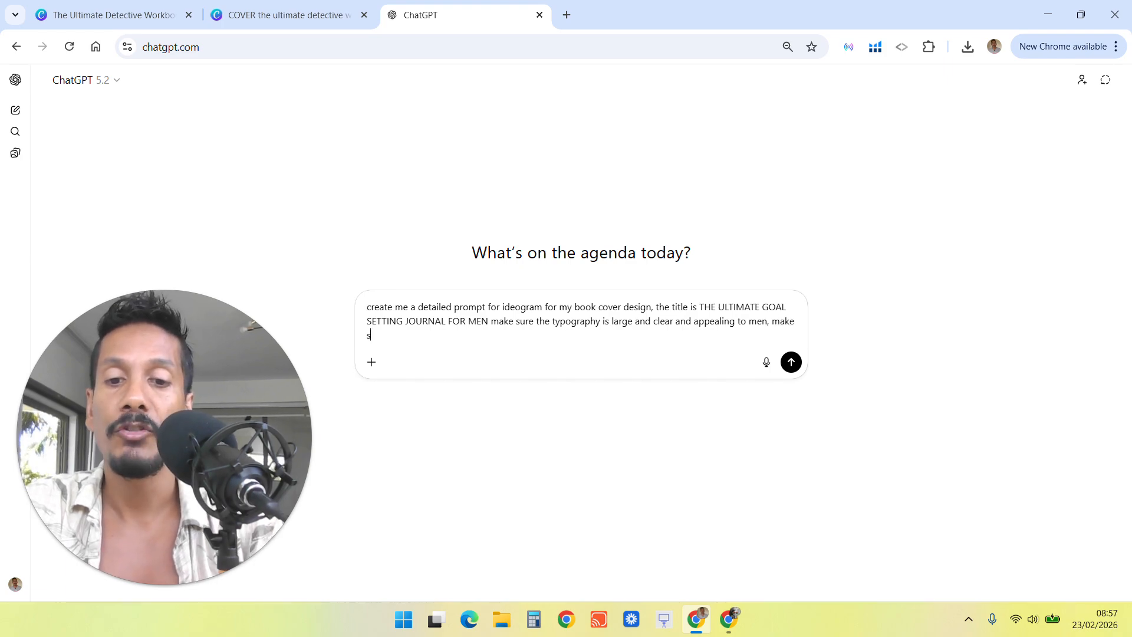
text(ure each word is a)
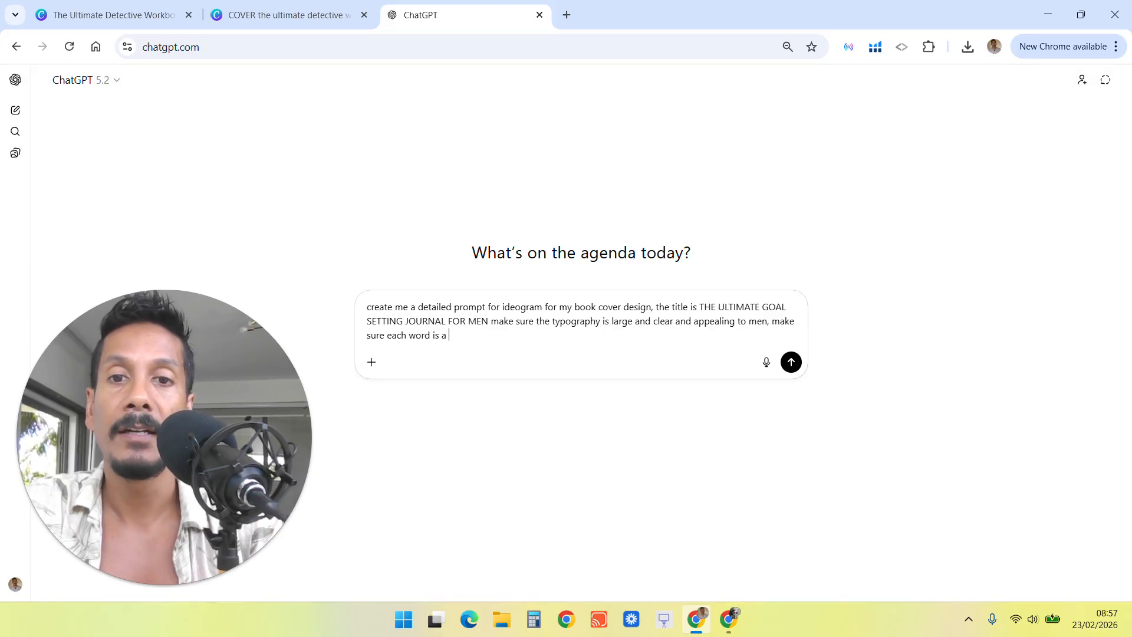
text( different font. Prio)
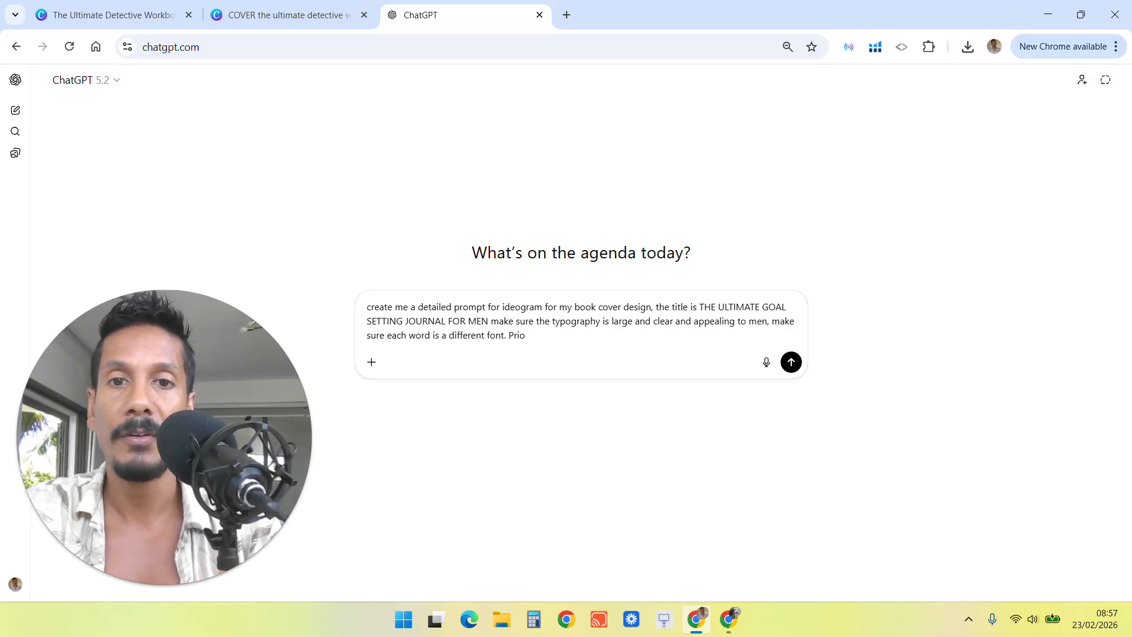
Add that the title and typography come first in the prompt and that the book should look masculine, and send the request.
text(ritise)
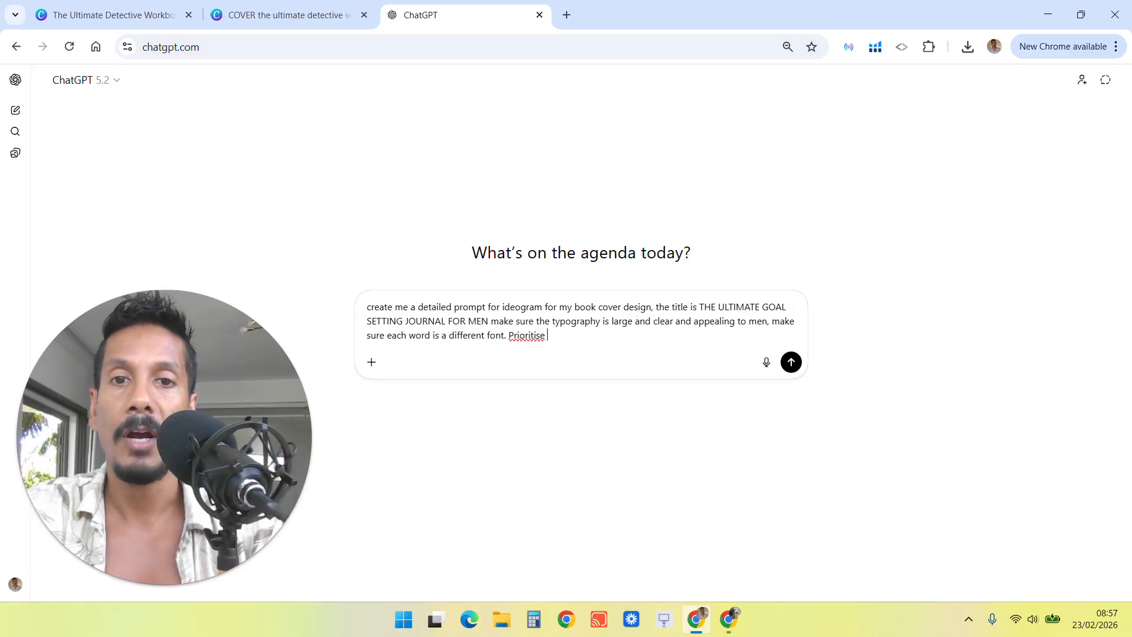
text( the)
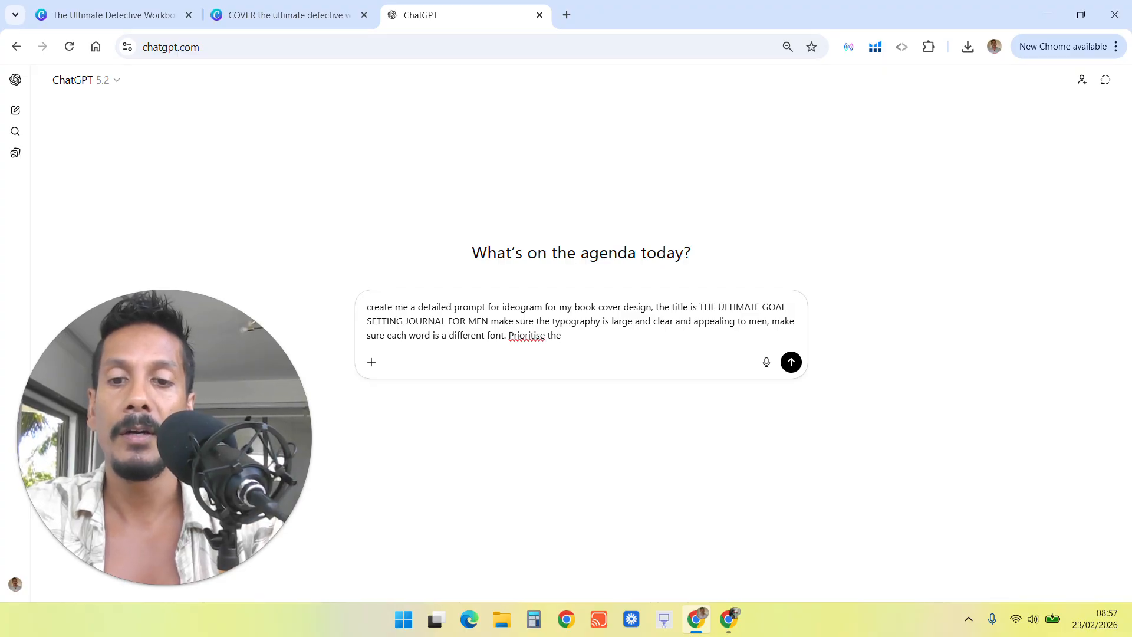
text( title and the )
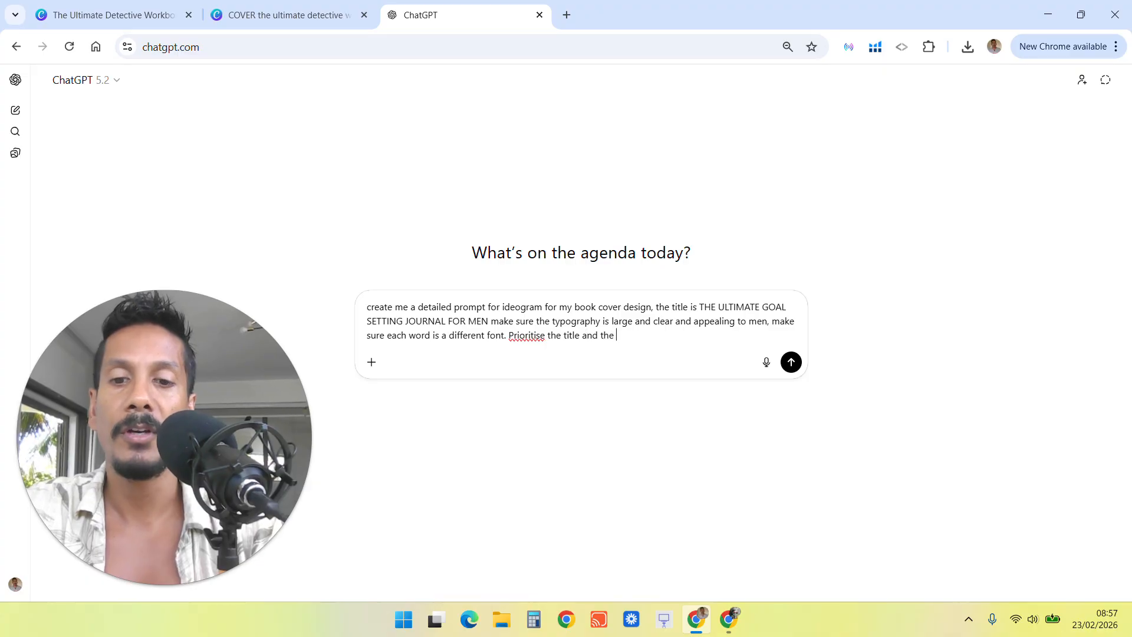
text(typograp)
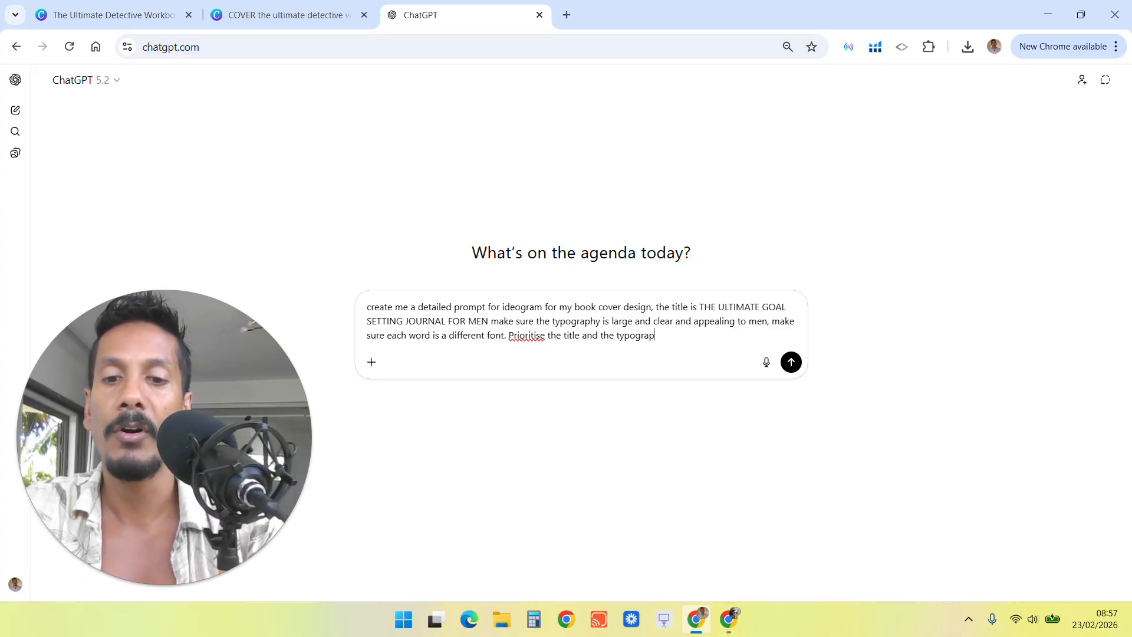
text(hy pa)
text(rt of the pr)
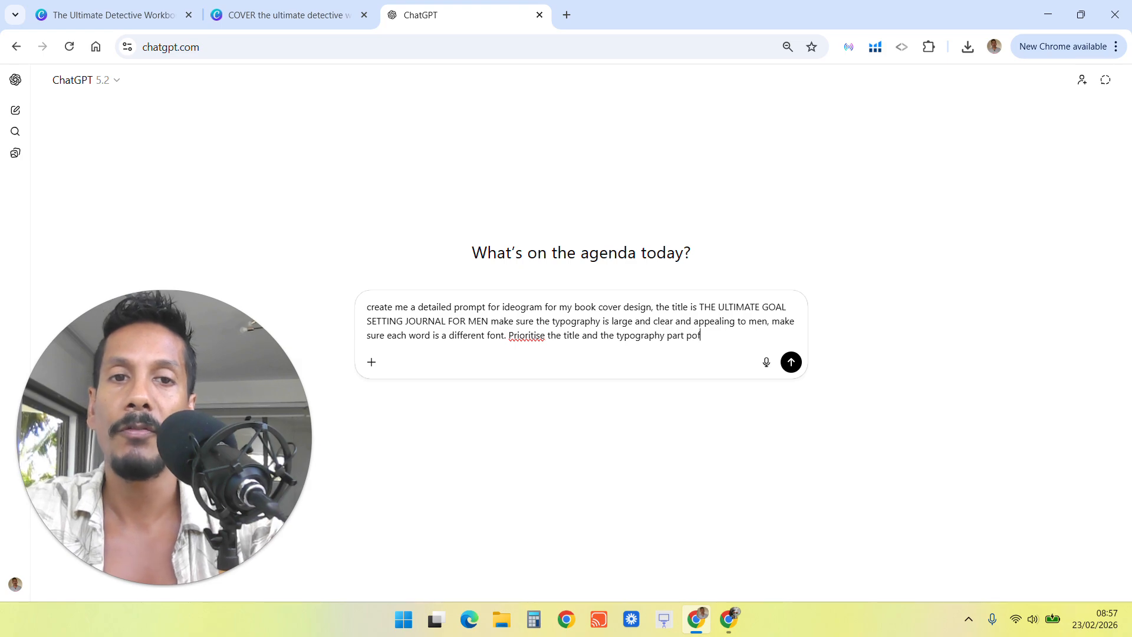
text(omp)
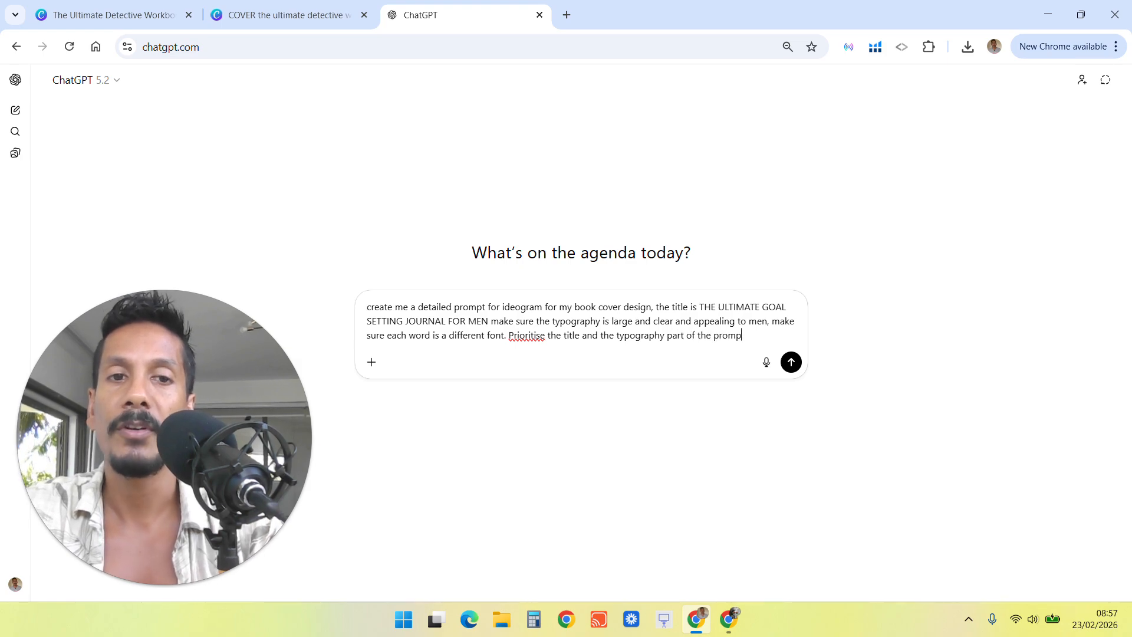
text(t at the beginning.)
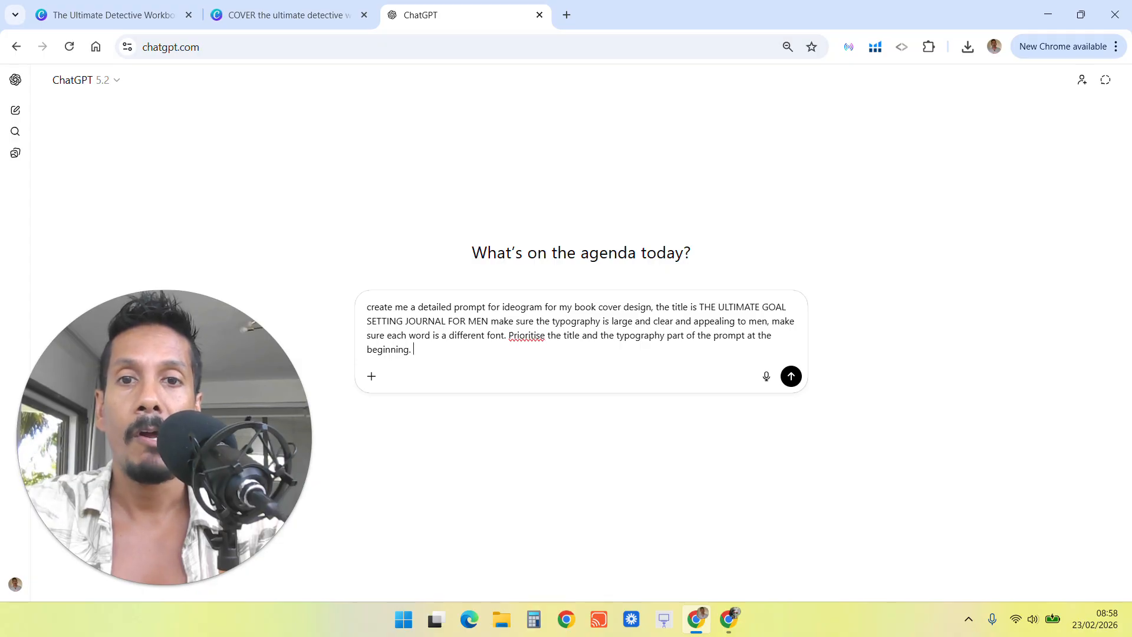
text(this book)
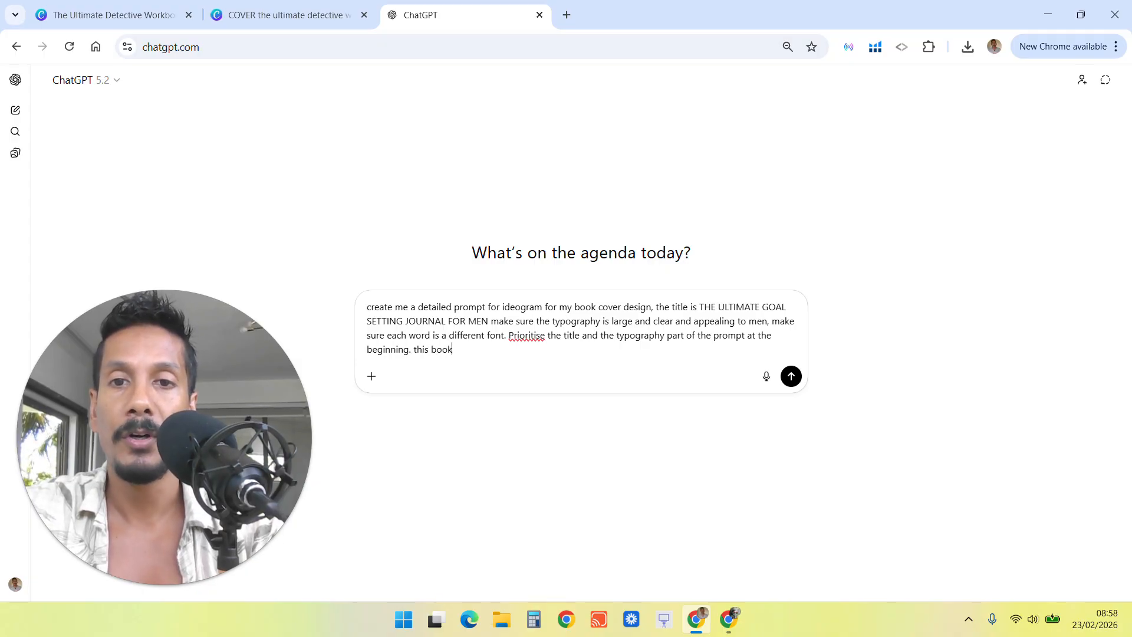
text( if for men so)
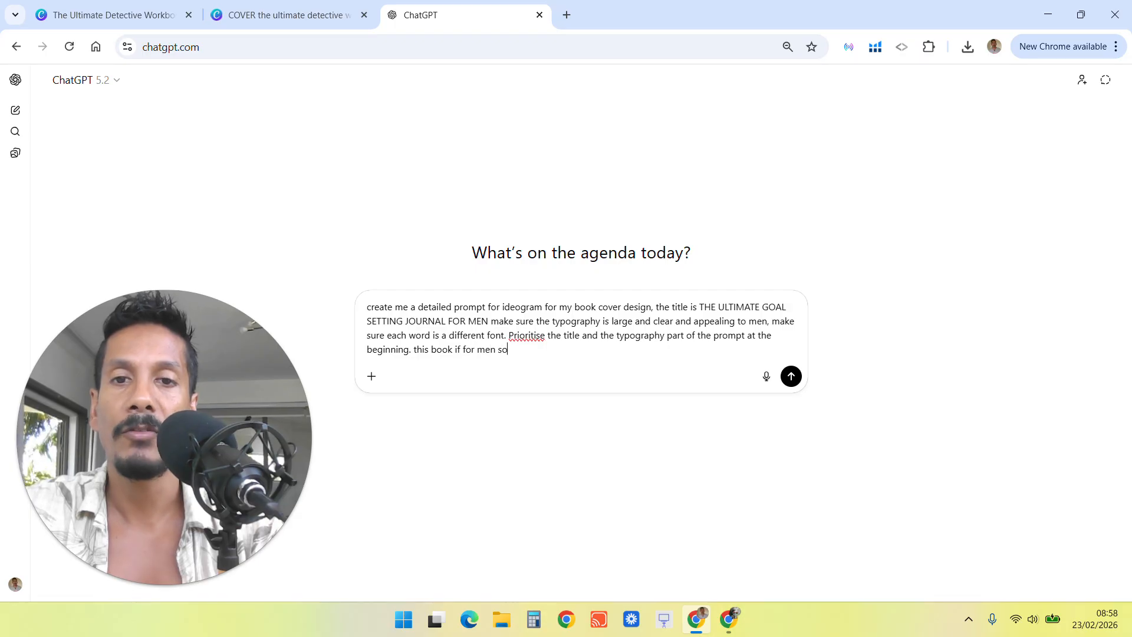
text( make it masc)
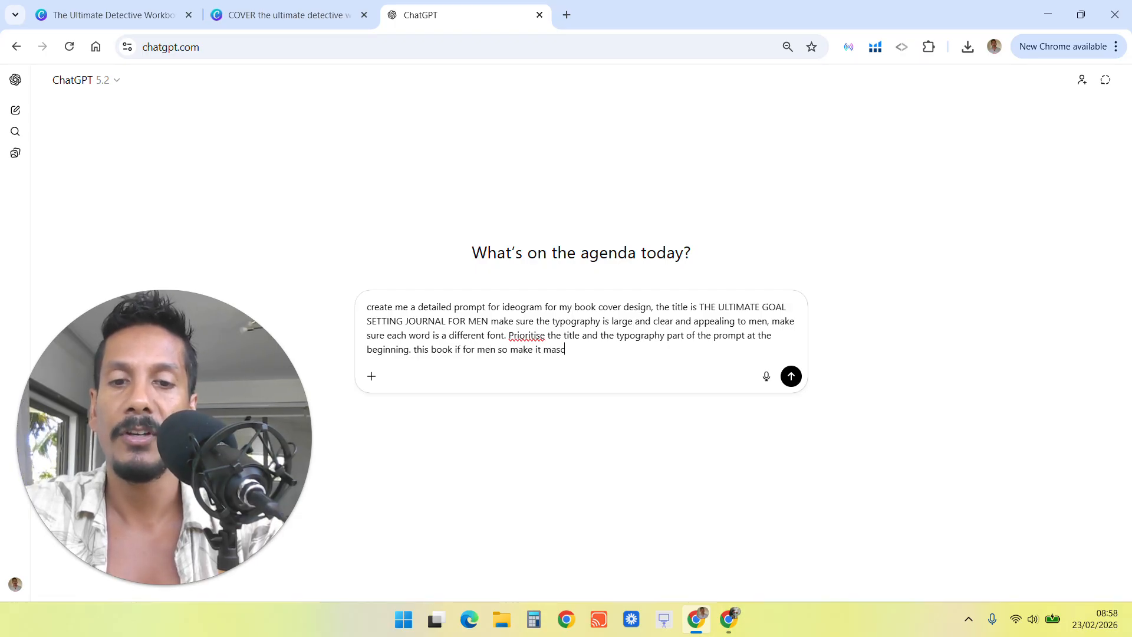
text(uline looking.)
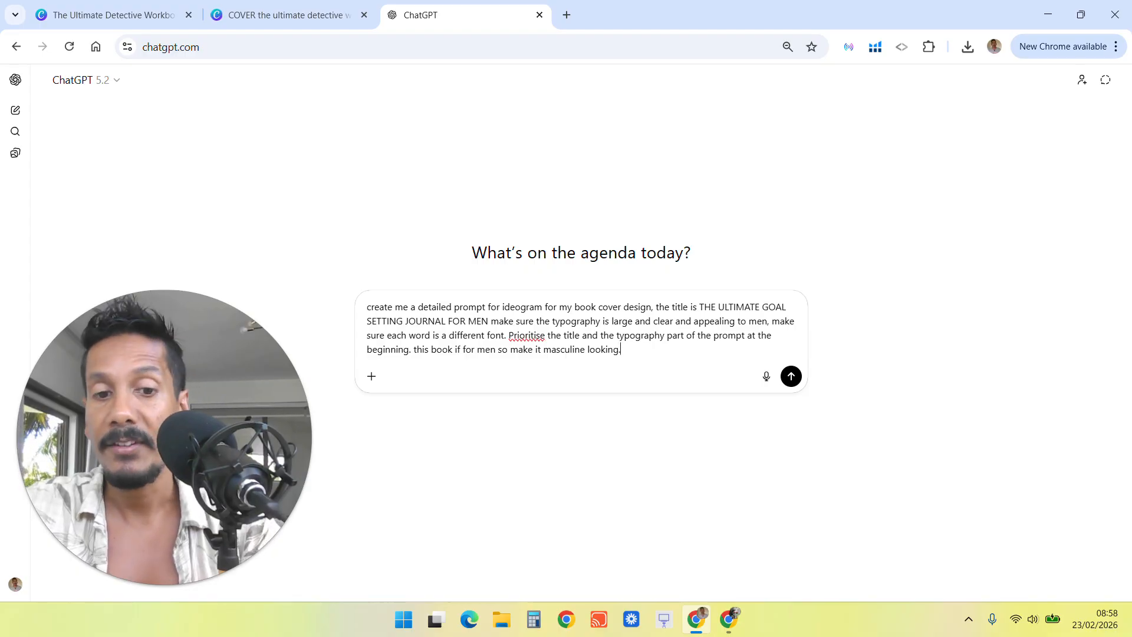
key(Return)
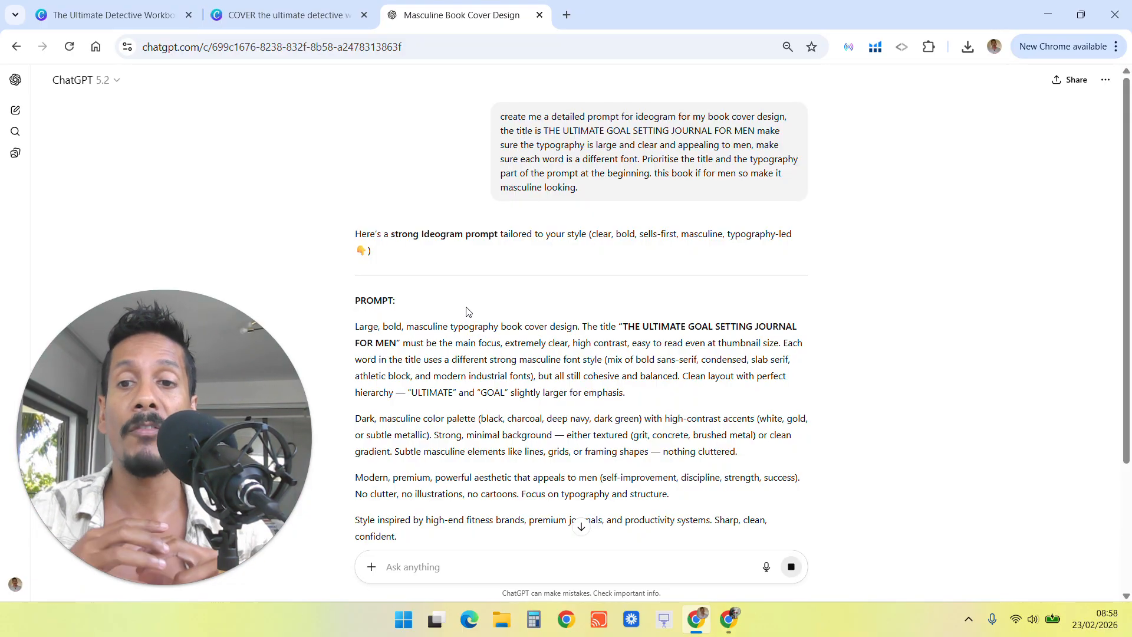
Ask ChatGPT to rewrite the prompt as one big paragraph.
scroll(579, 283, down, 4)
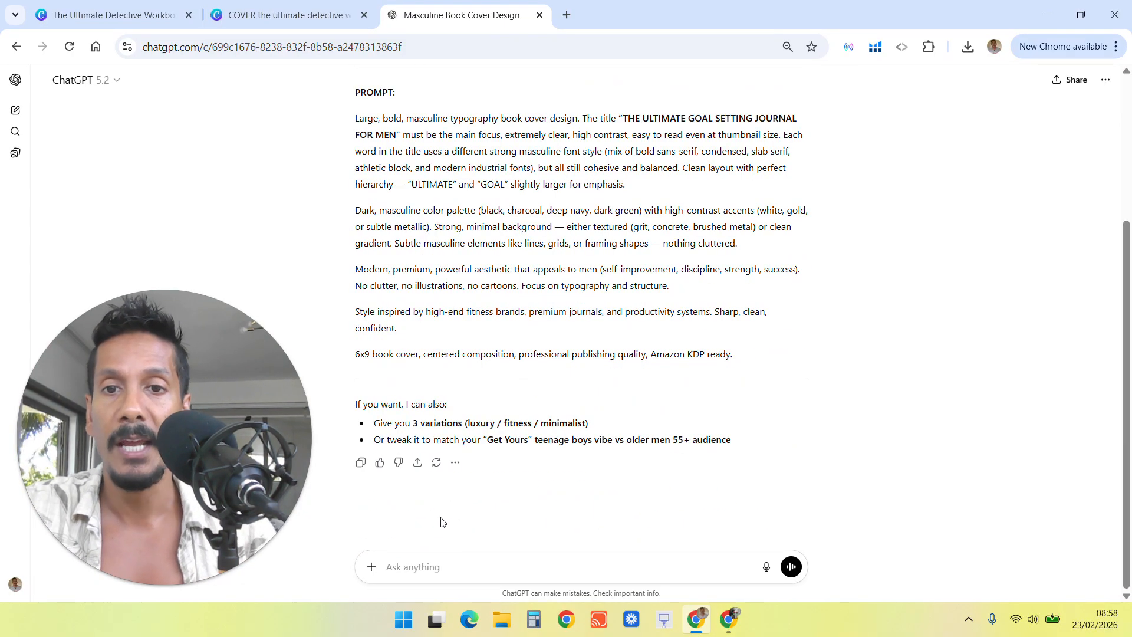
text(do )
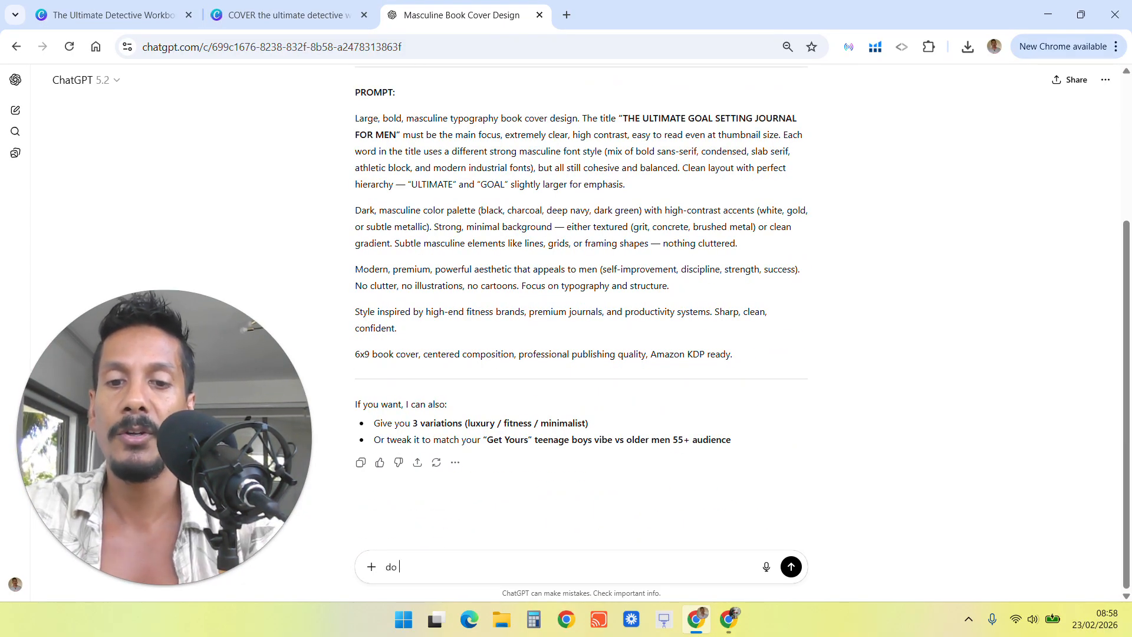
text(it in one big)
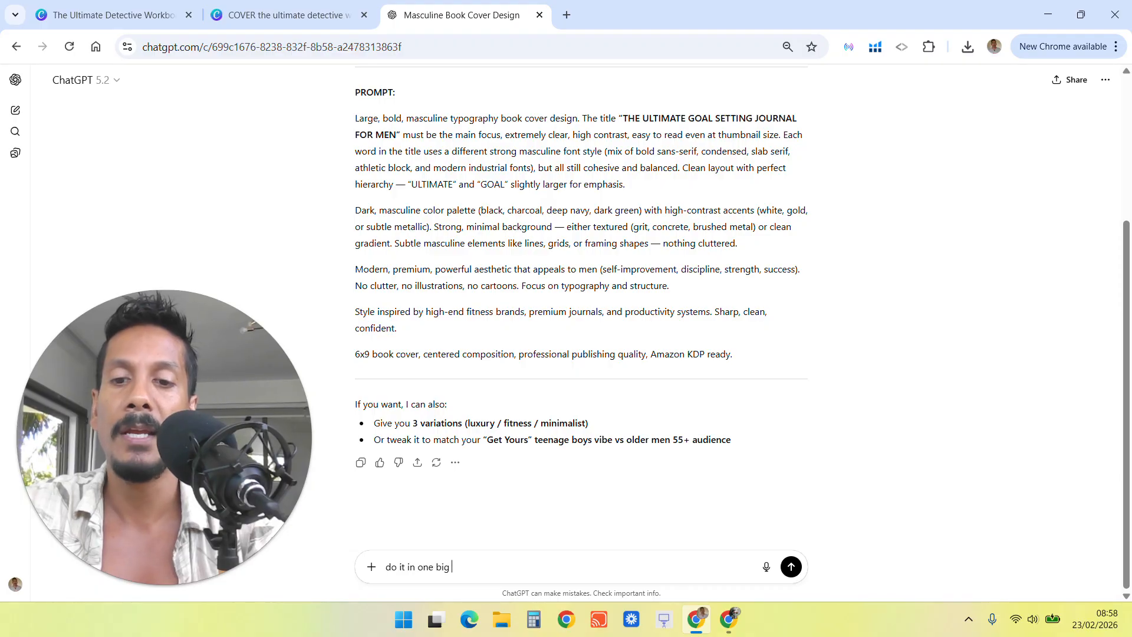
text( parag)
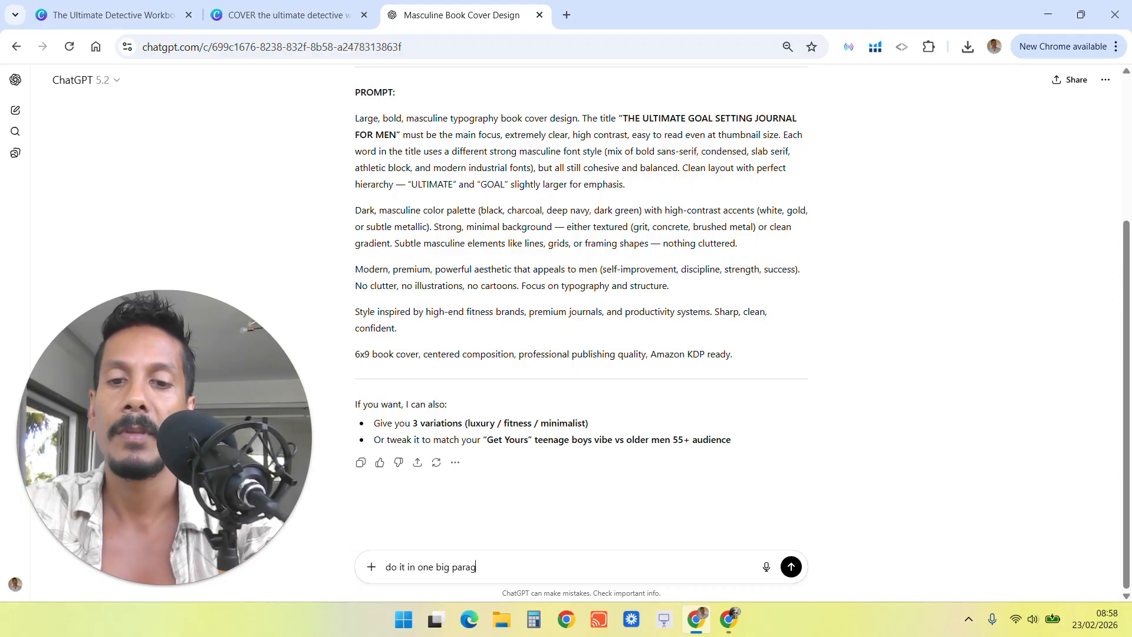
text(raph)
key(Return)
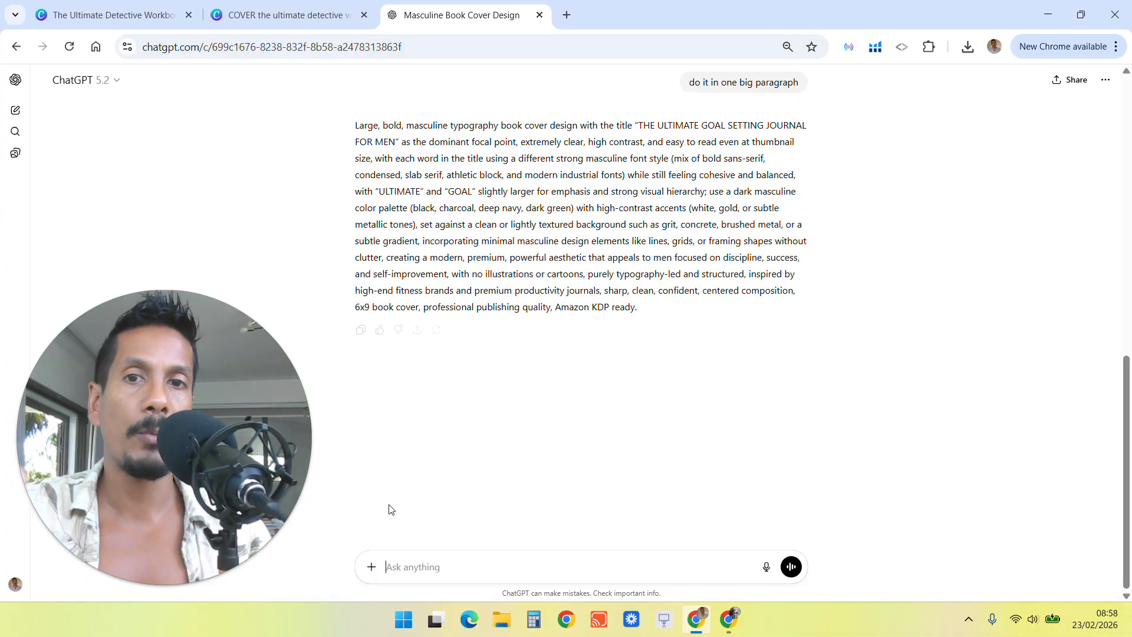
Copy the single-paragraph prompt and paste it into Ideogram's generation prompt box.
drag(356, 126, 751, 355)
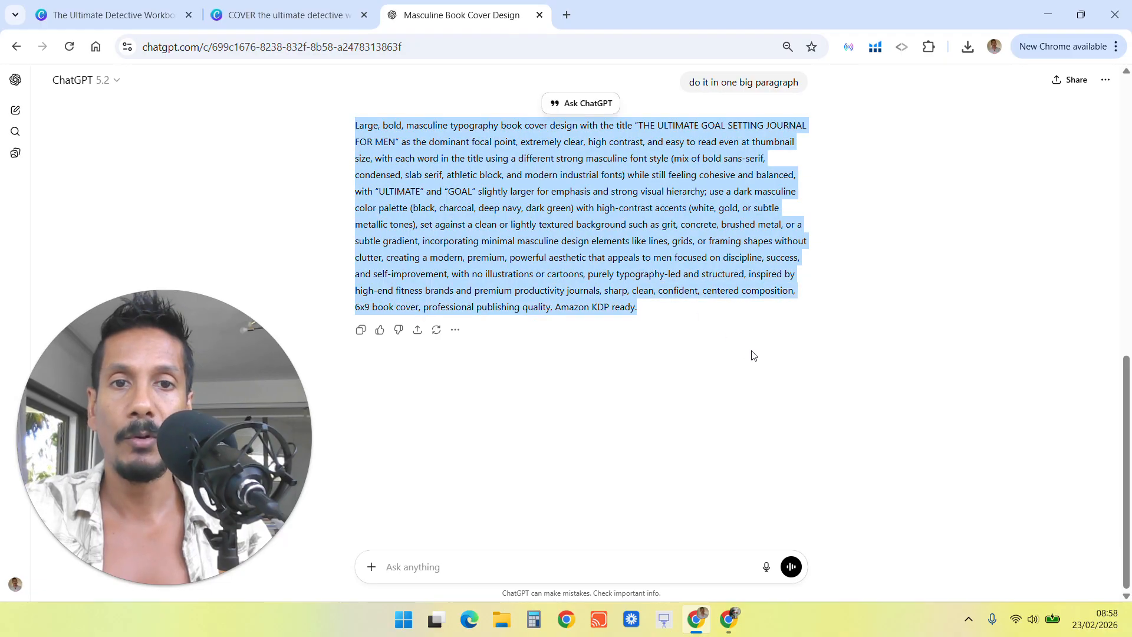
click(729, 619)
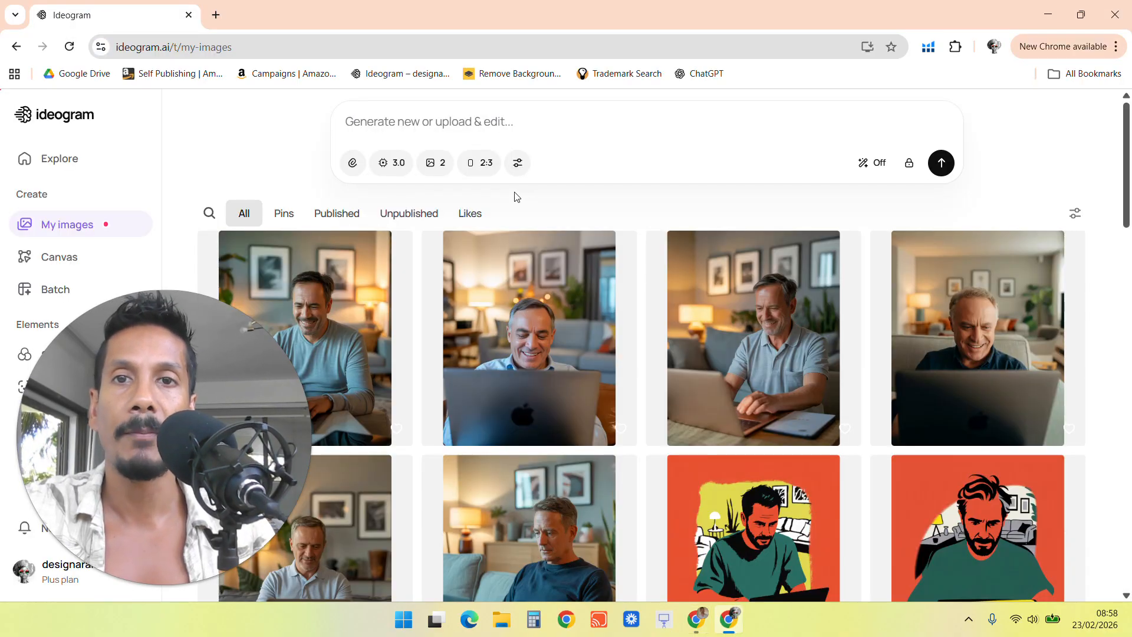
key(ctrl+v)
Generate two 2:3 portrait images from the pasted prompt with the 3.0 model.
click(481, 355)
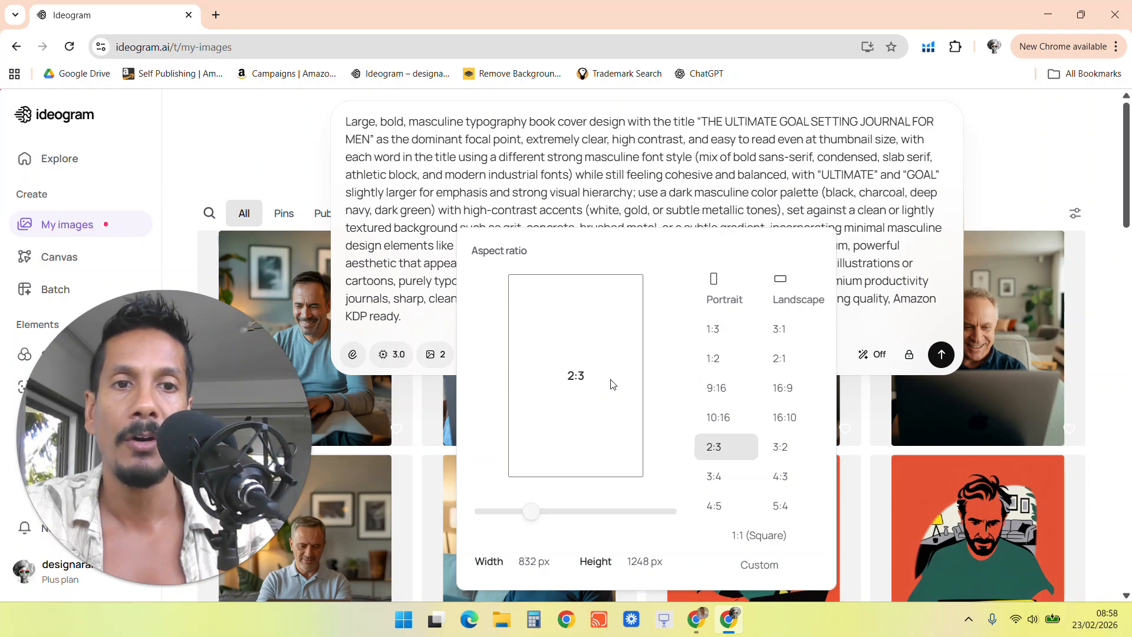
click(879, 327)
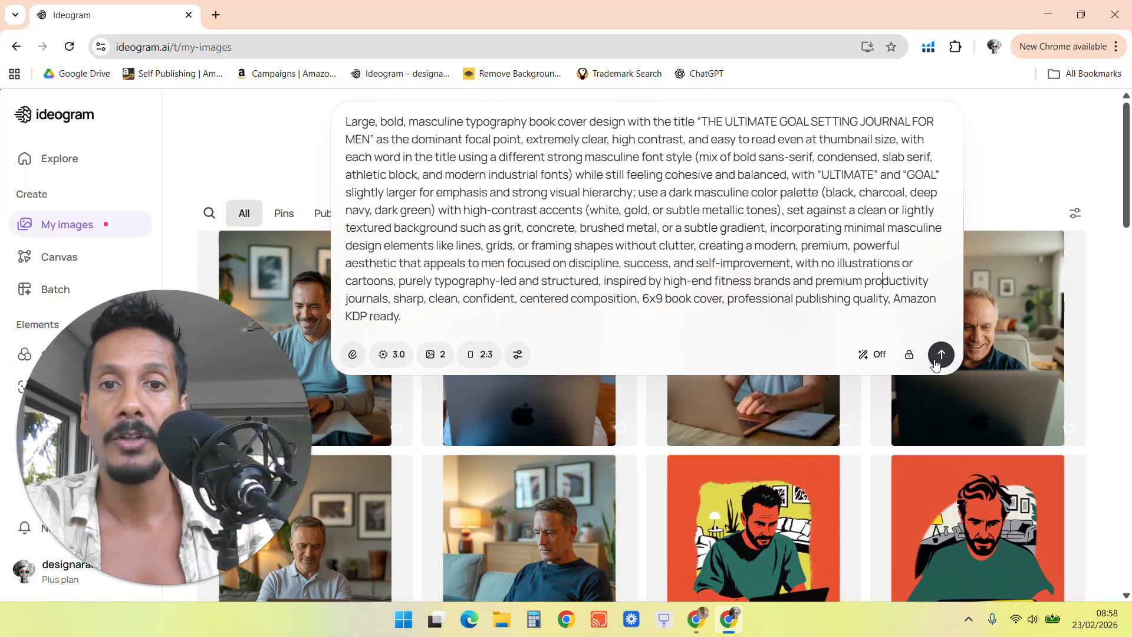
click(391, 357)
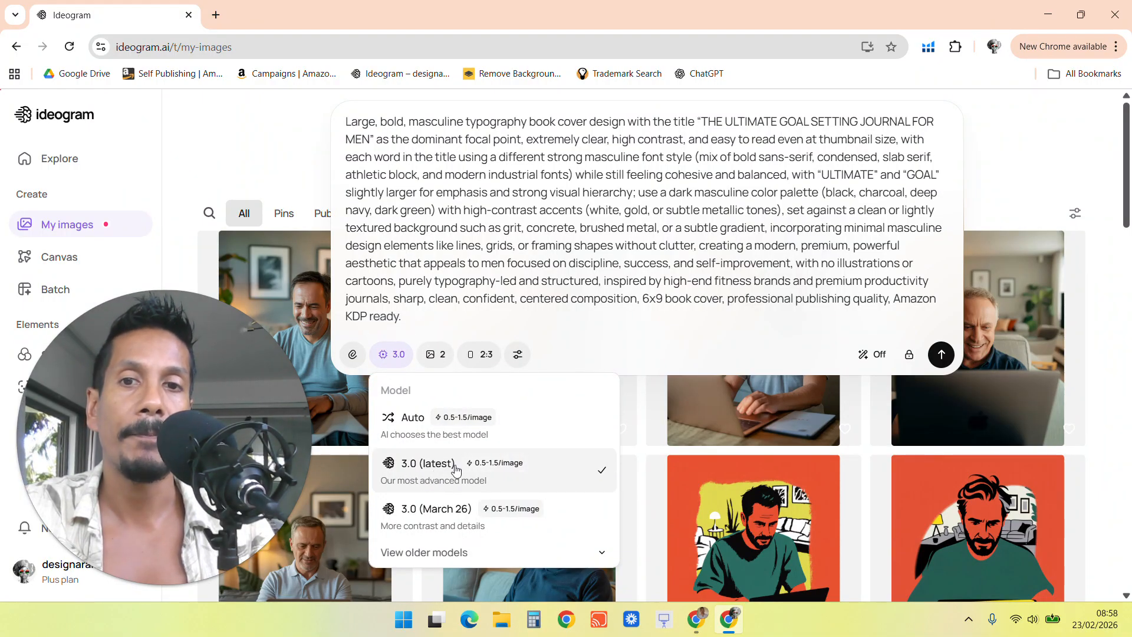
click(435, 354)
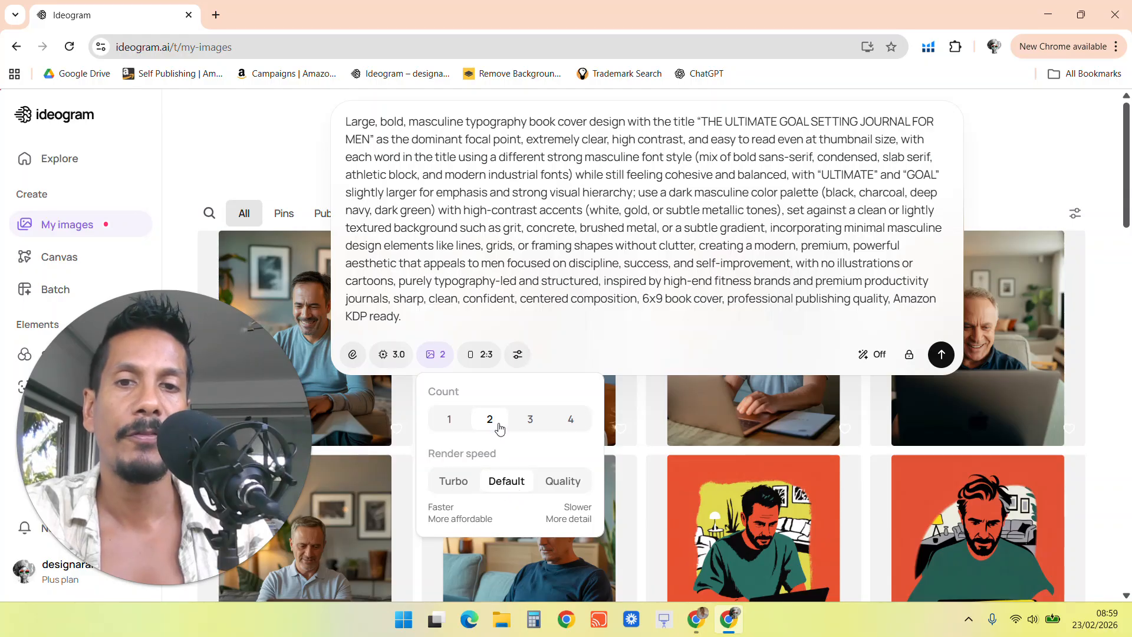
key(Escape)
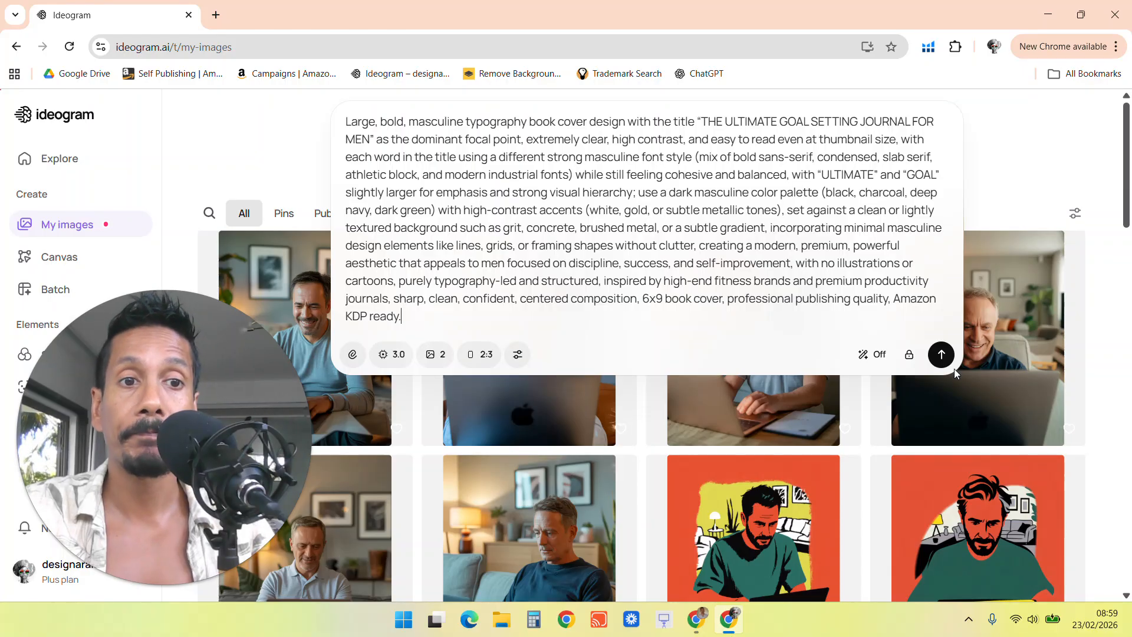
click(941, 354)
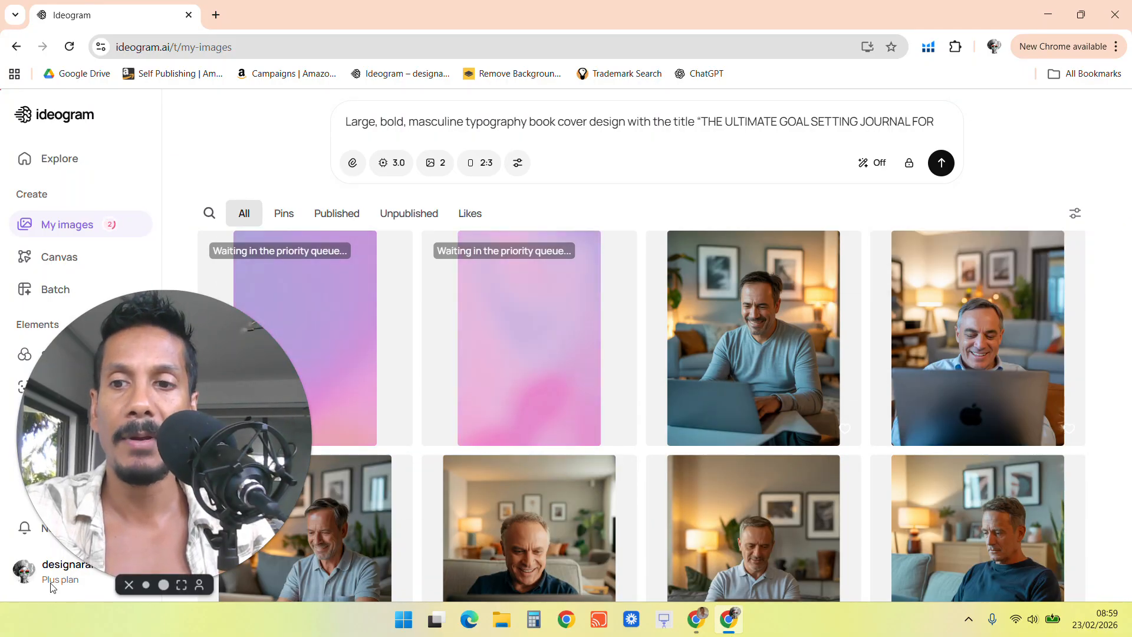
Open the plans and pricing page and examine the Plus plan's credit allowances.
drag(171, 453, 445, 454)
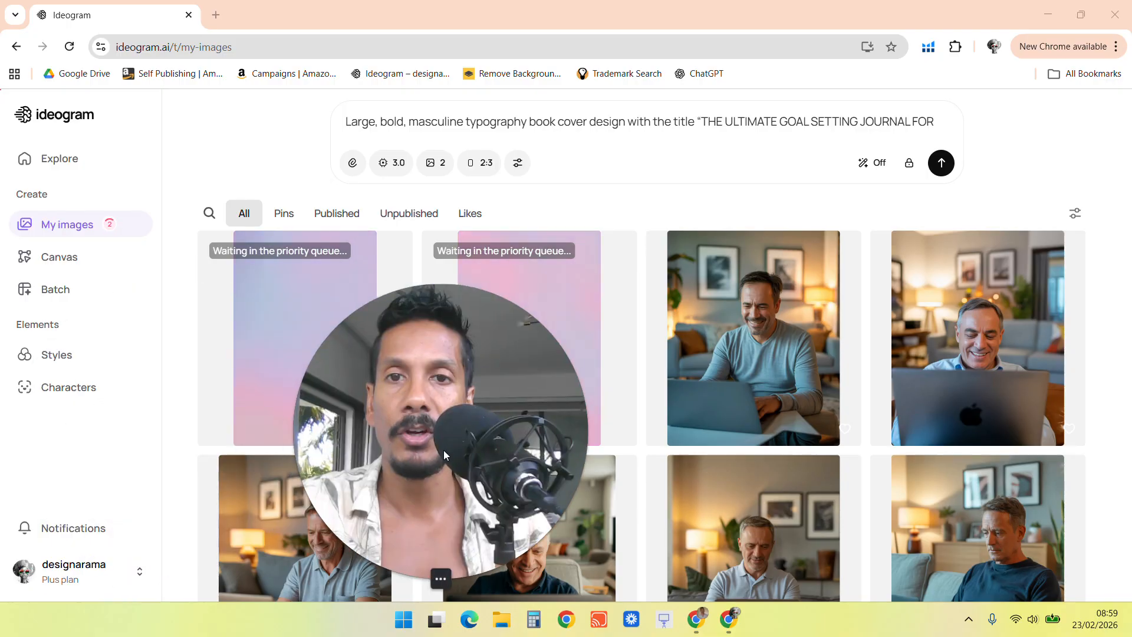
click(106, 572)
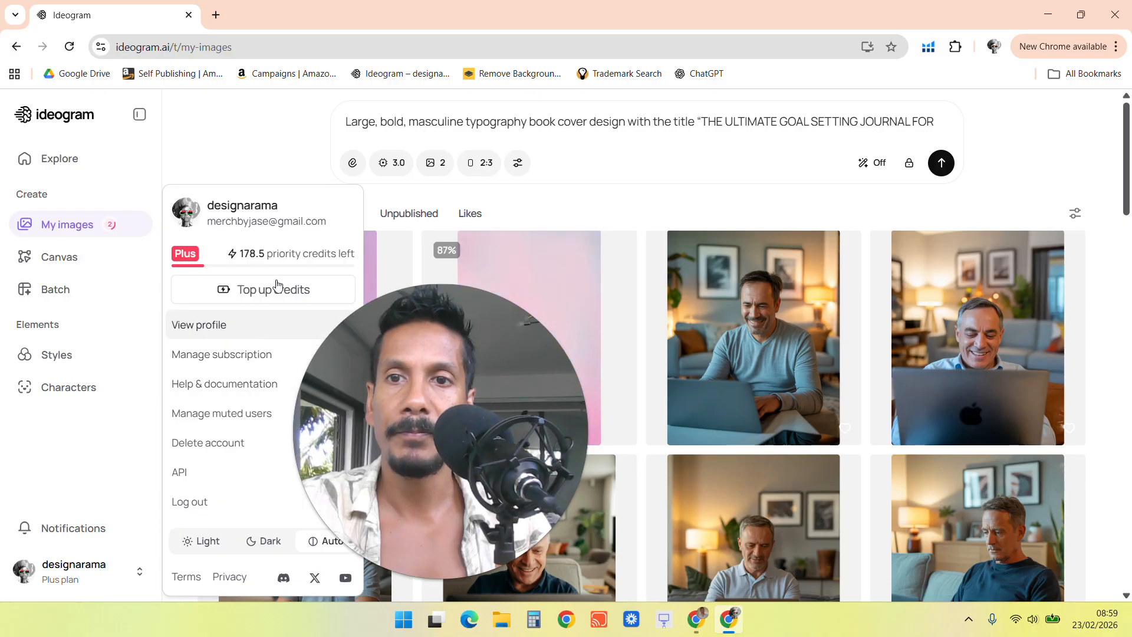
click(230, 361)
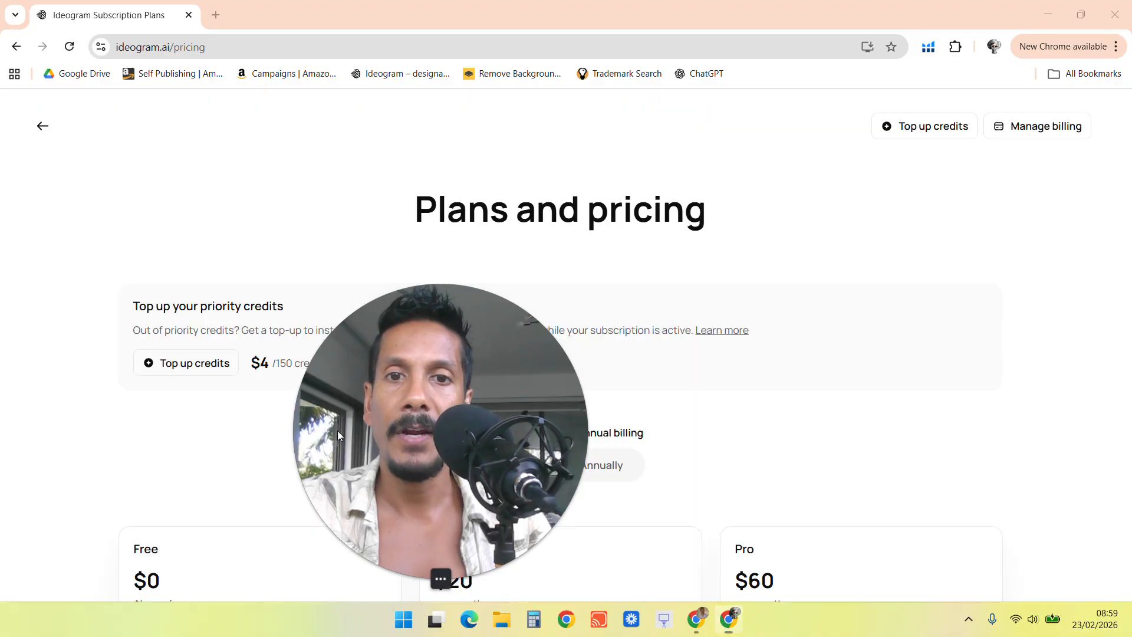
scroll(592, 328, down, 7)
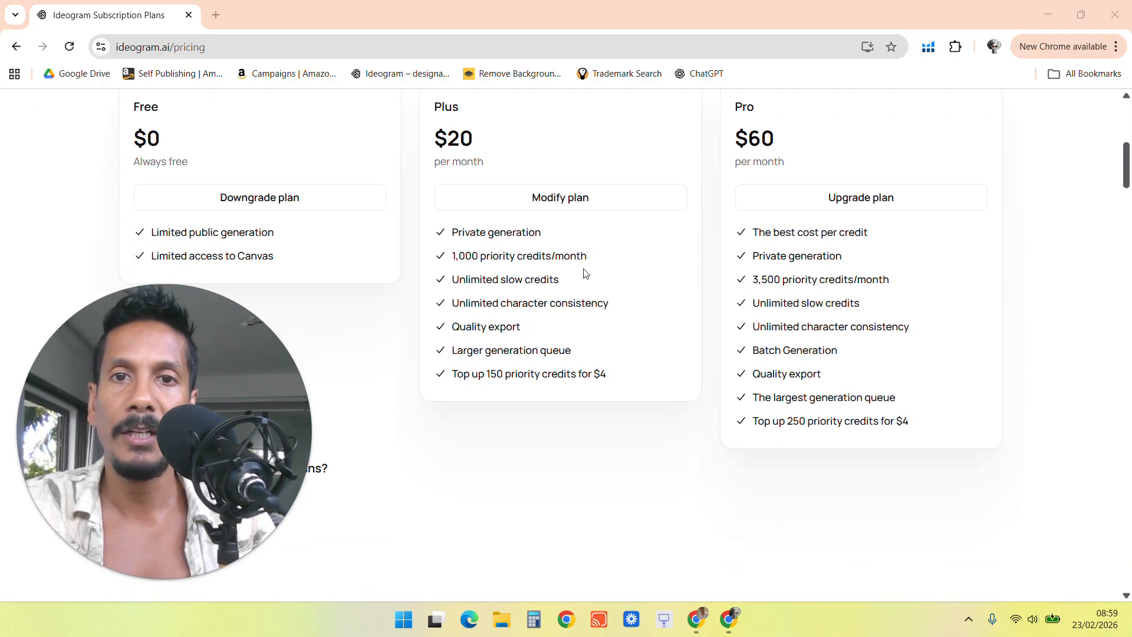
scroll(585, 273, up, 1)
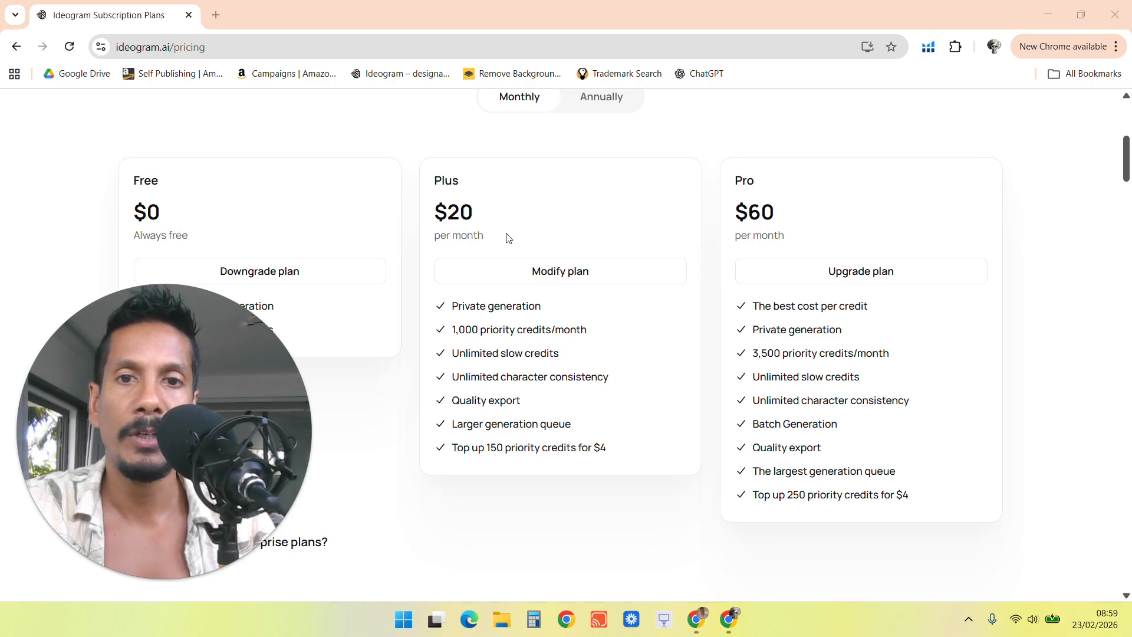
drag(563, 356, 452, 362)
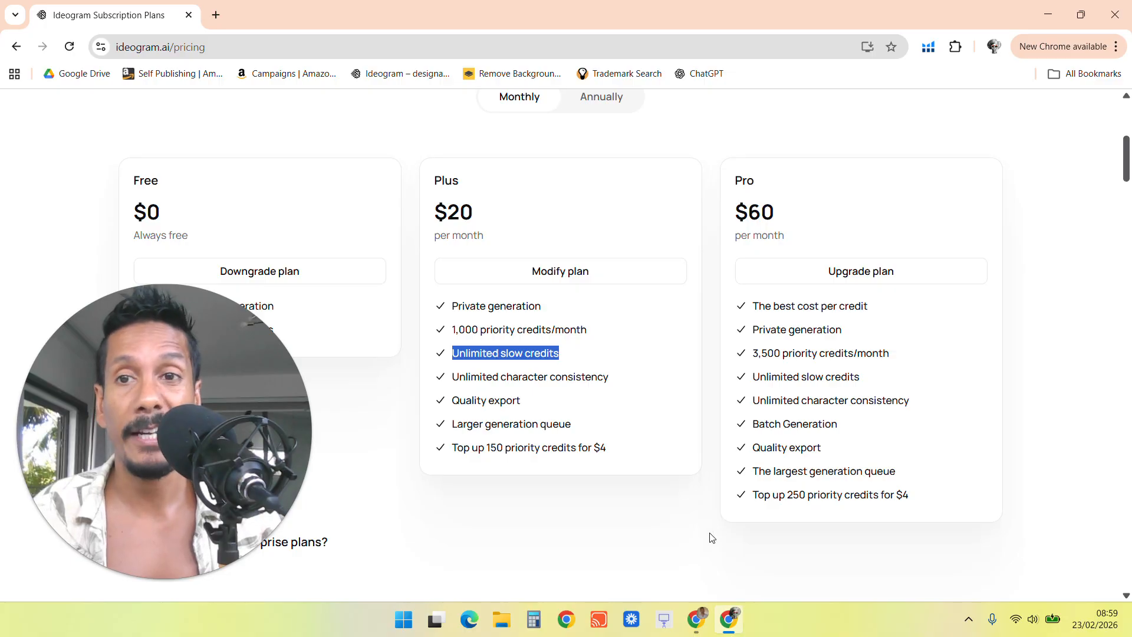
scroll(911, 482, up, 6)
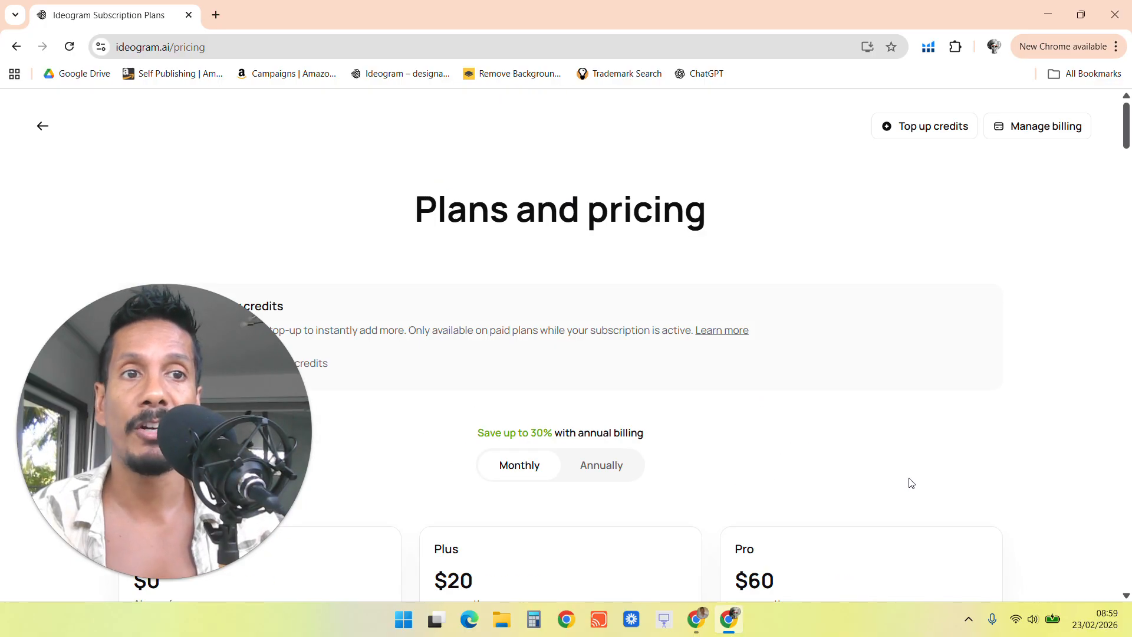
click(42, 126)
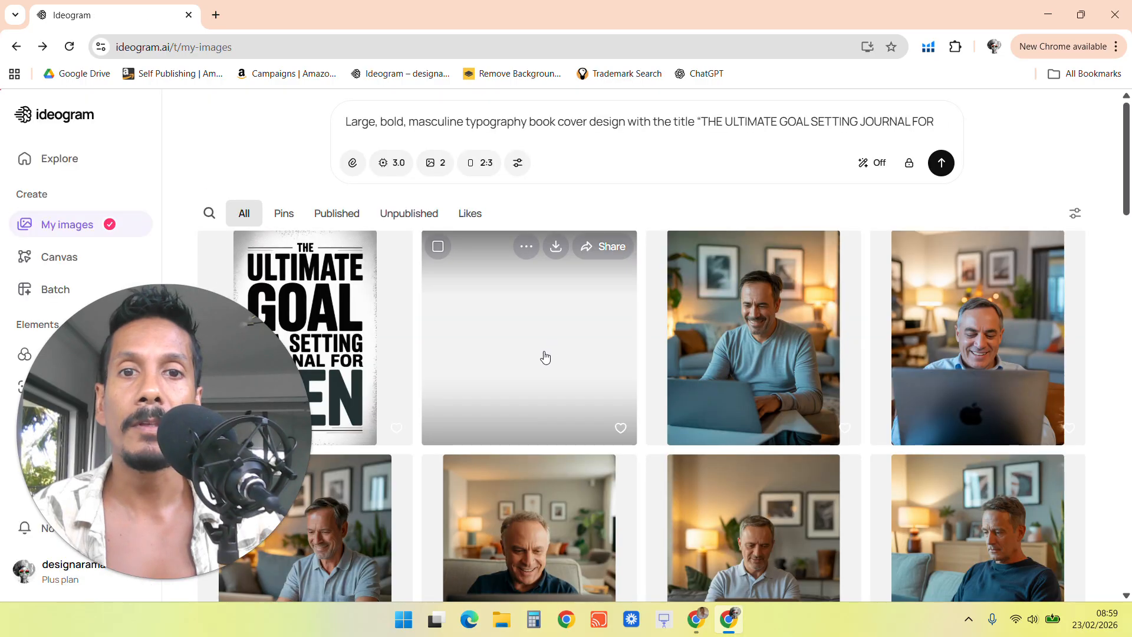
Open the generated covers and view both versions of the design.
click(361, 336)
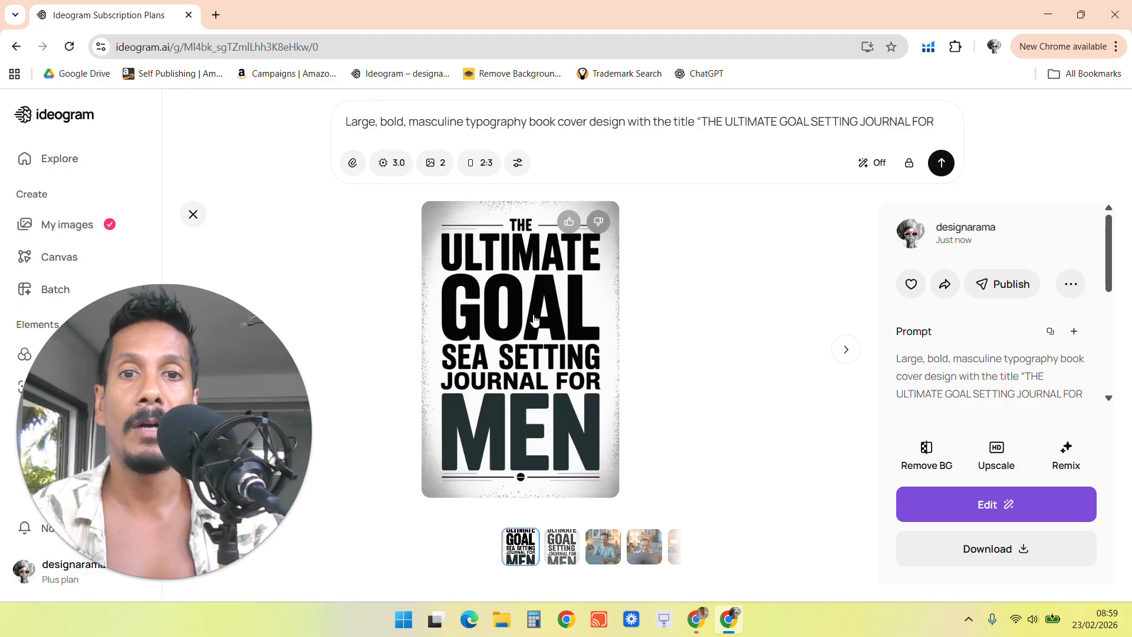
click(545, 560)
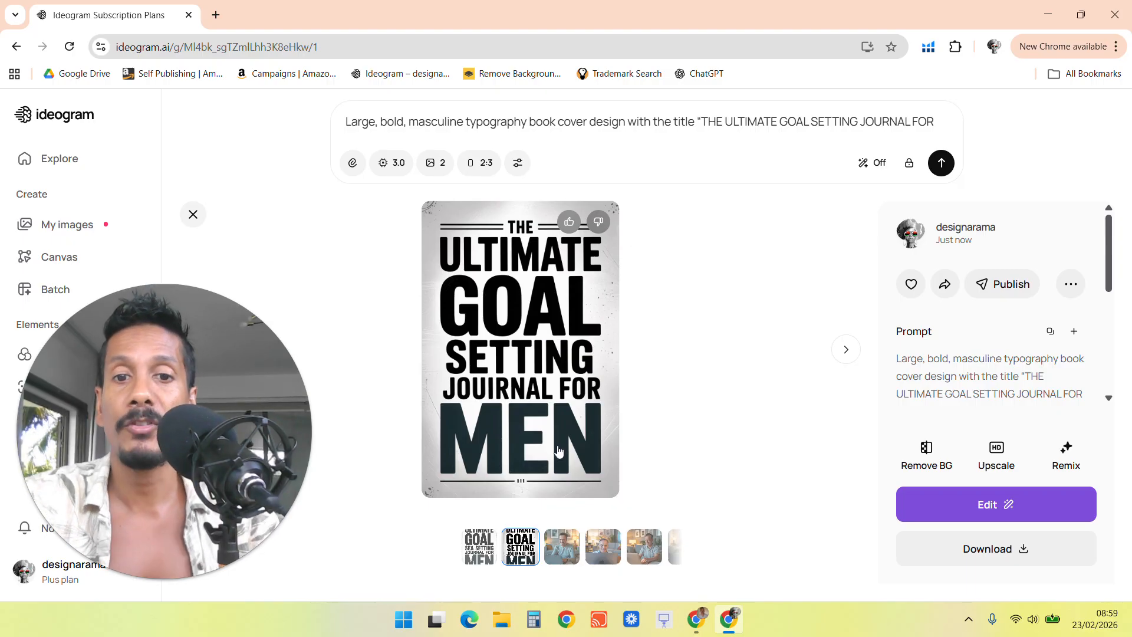
Ask ChatGPT for another completely different style for men, with each word of the title in a different font.
mouse_move(695, 626)
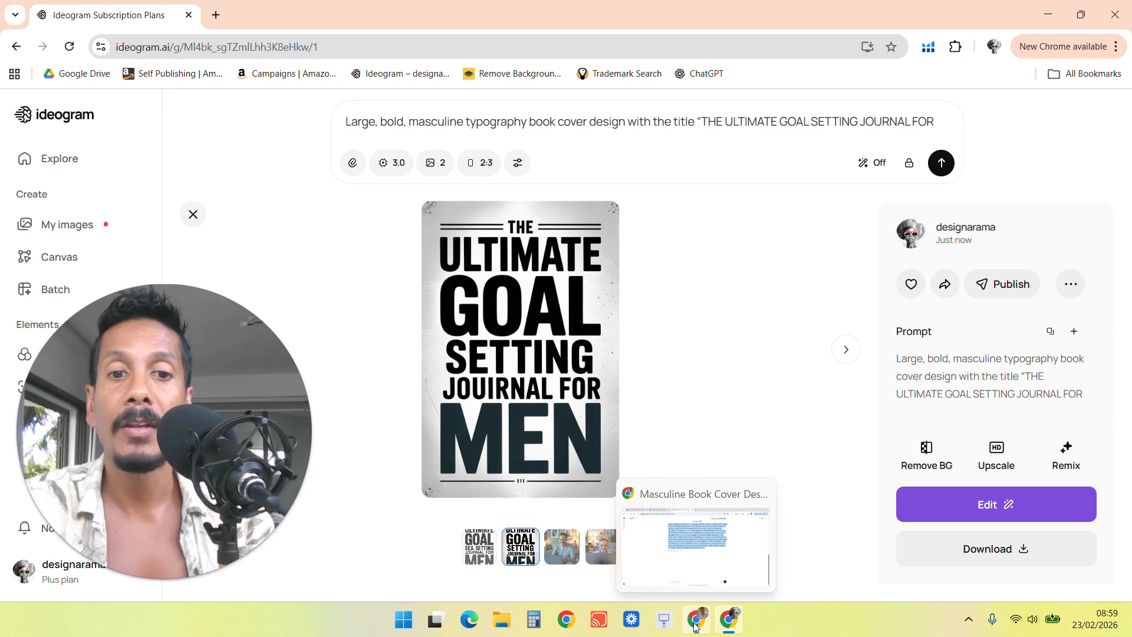
click(686, 583)
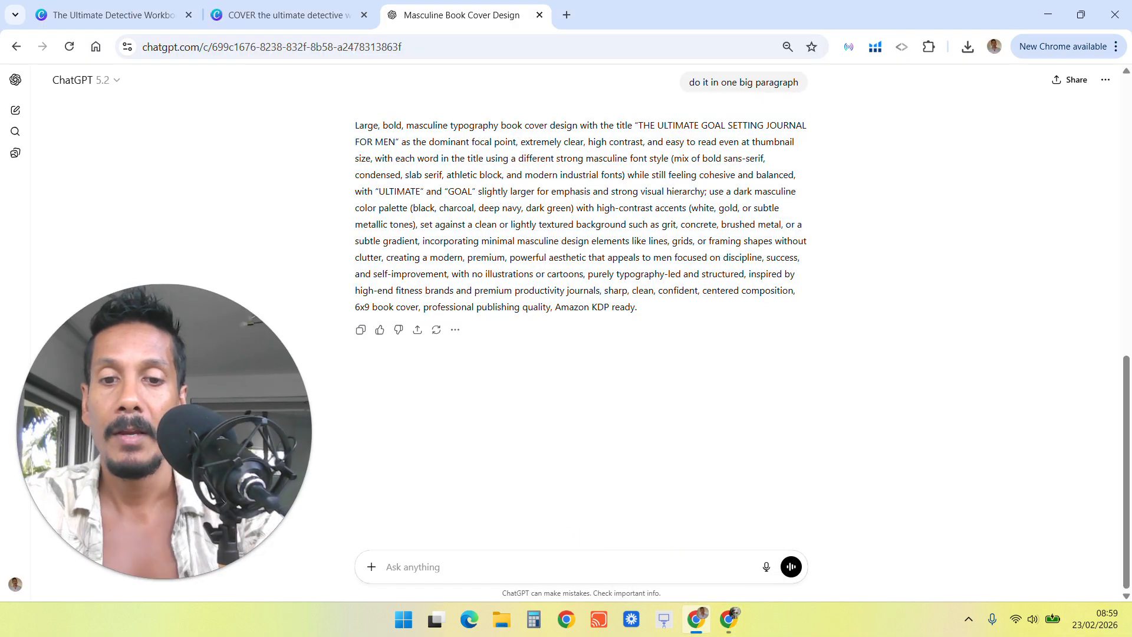
text(give me another style, completely different but still for men, make each word a)
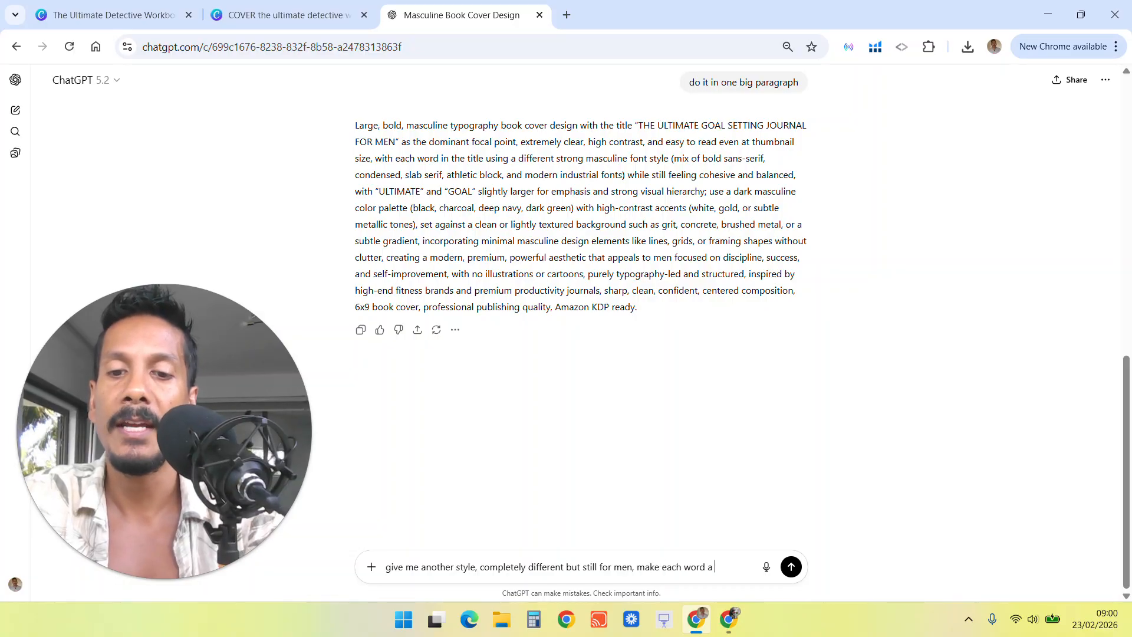
text(font)
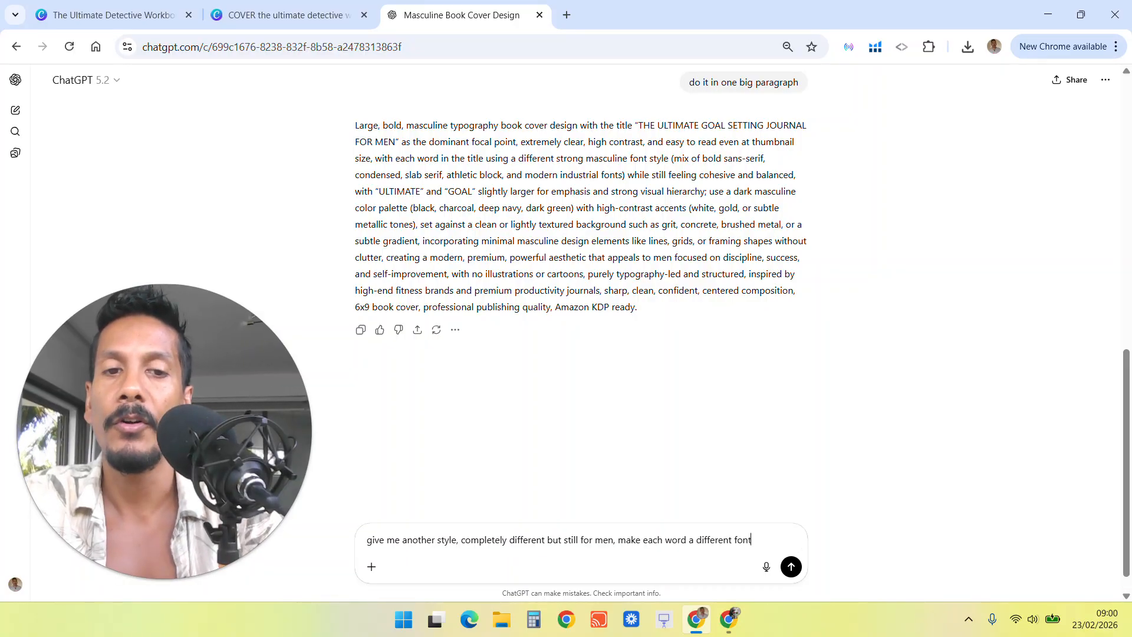
key(Return)
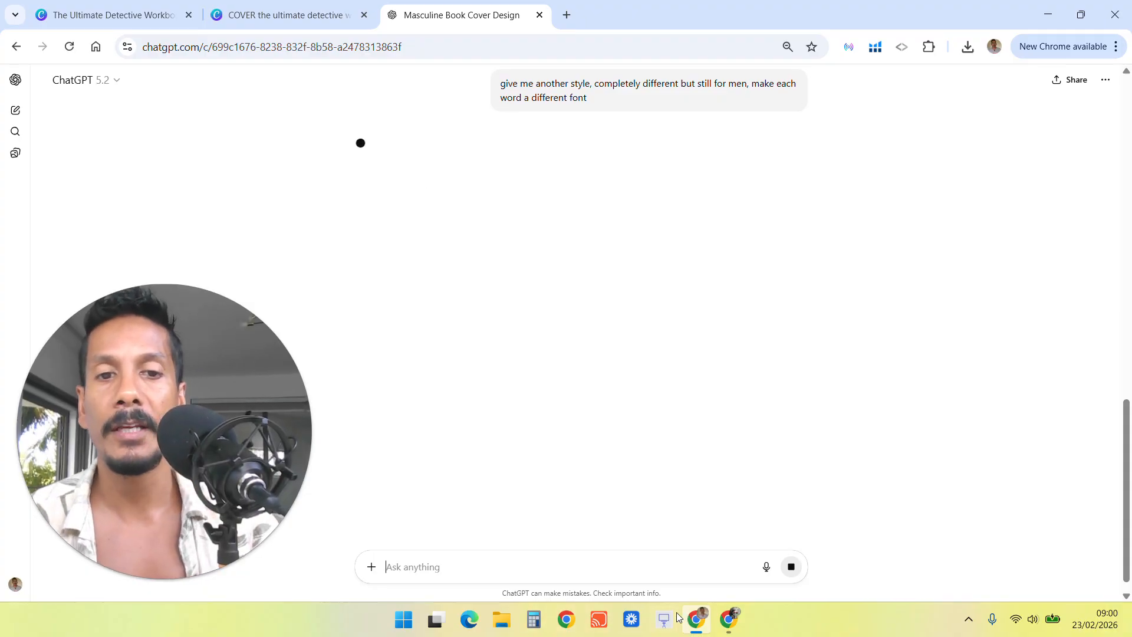
Copy the new vintage-style prompt, replace Ideogram's prompt with it and generate new images.
click(728, 619)
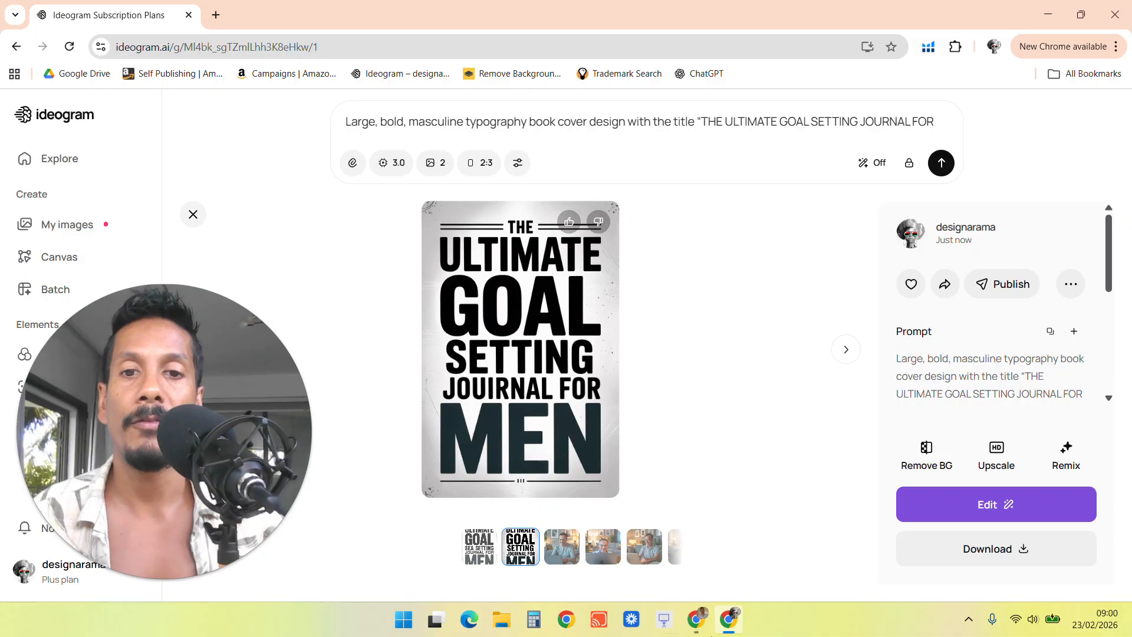
click(696, 619)
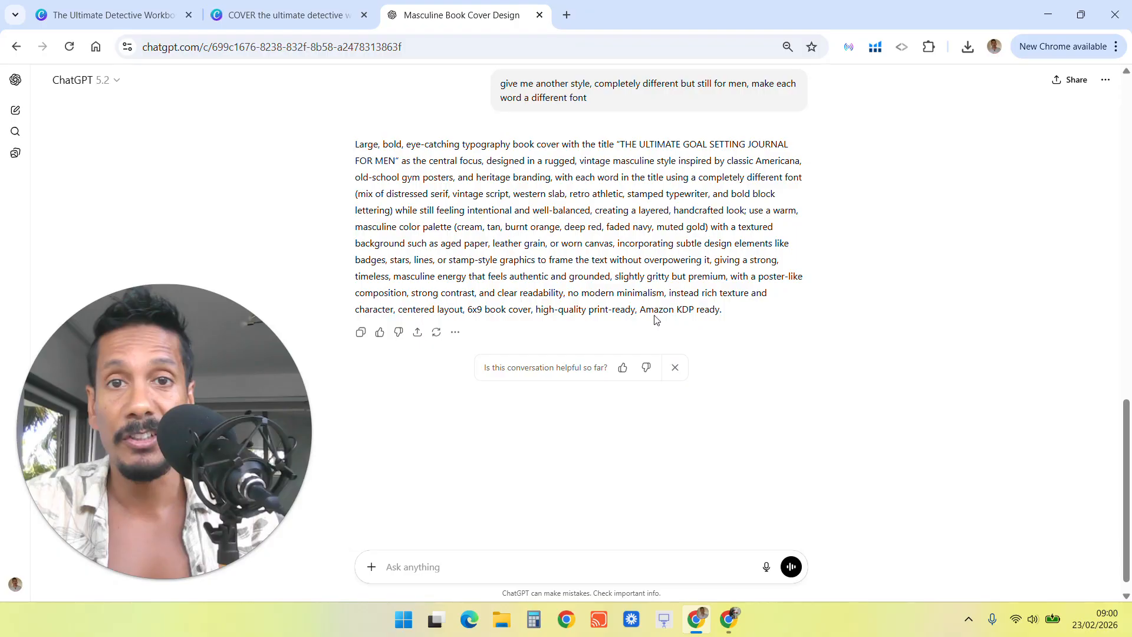
click(360, 332)
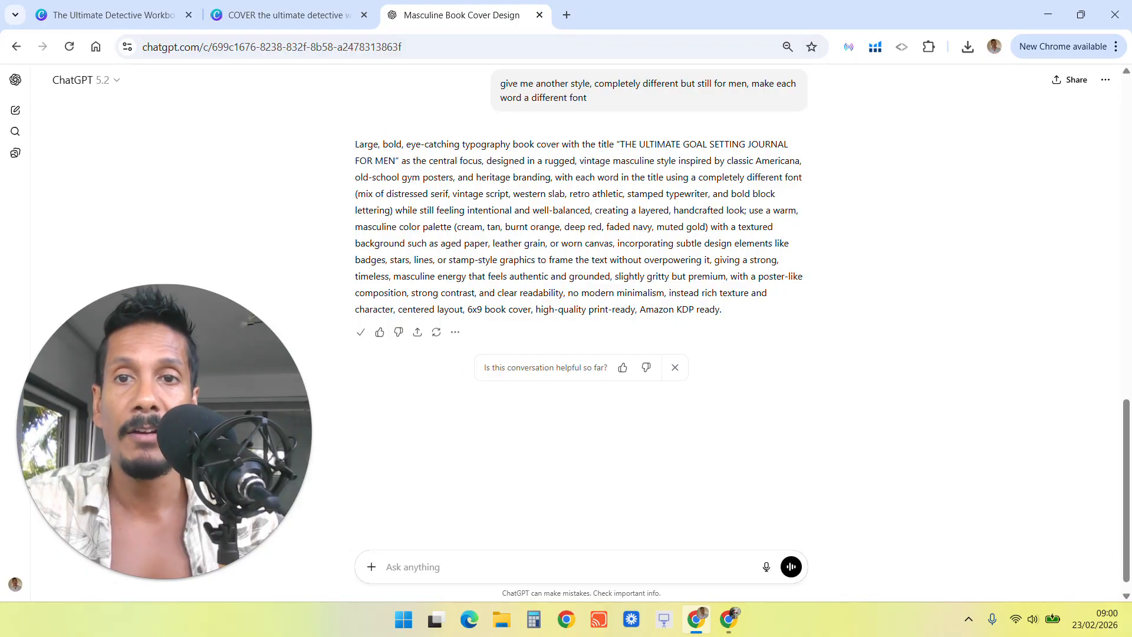
click(724, 615)
key(ctrl+a)
key(ctrl+v)
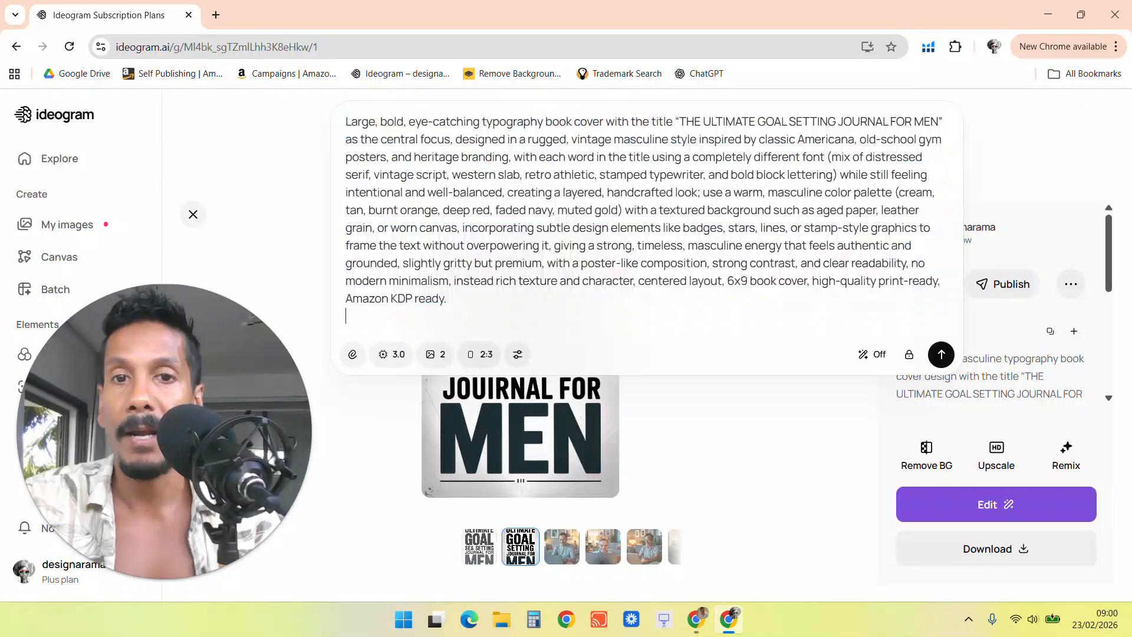
click(941, 354)
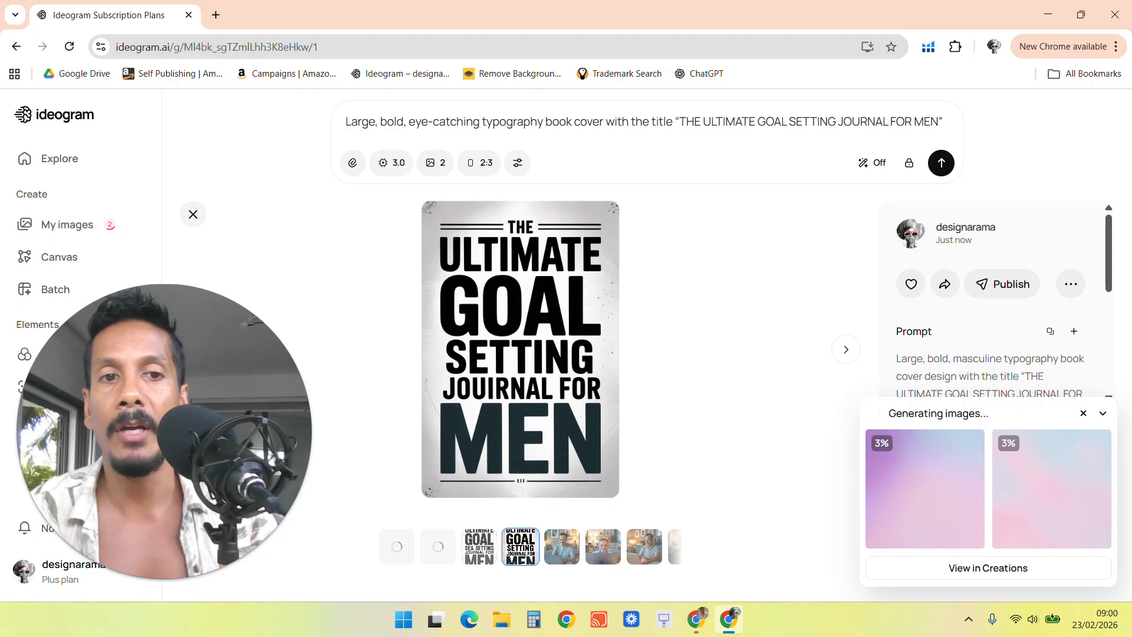
View both new vintage covers, then generate two more images from the same prompt.
click(256, 337)
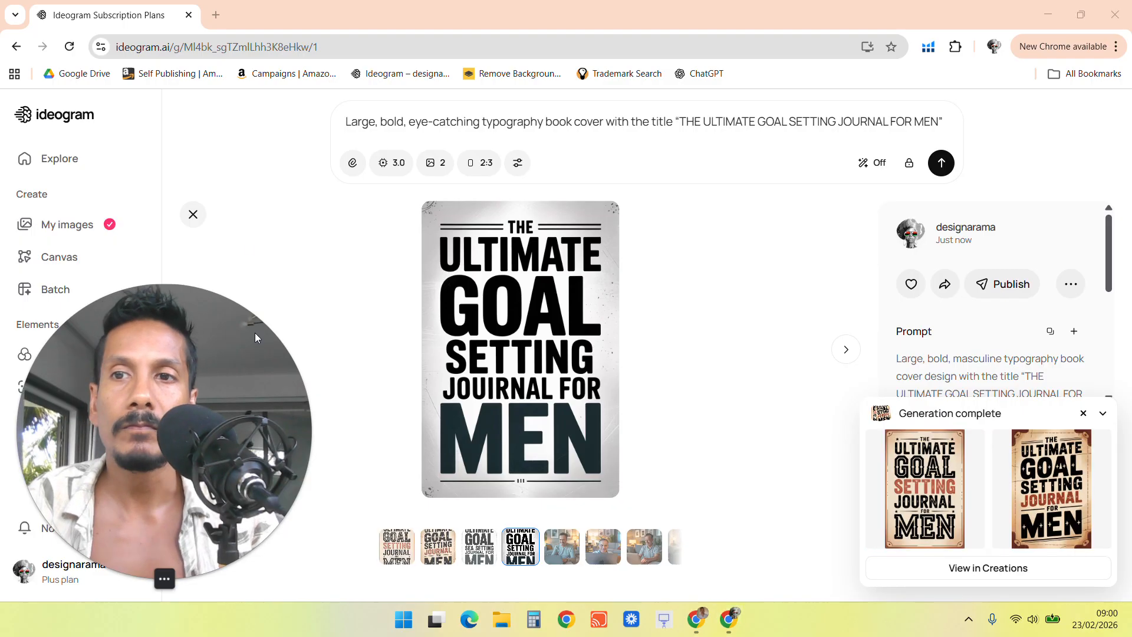
click(425, 559)
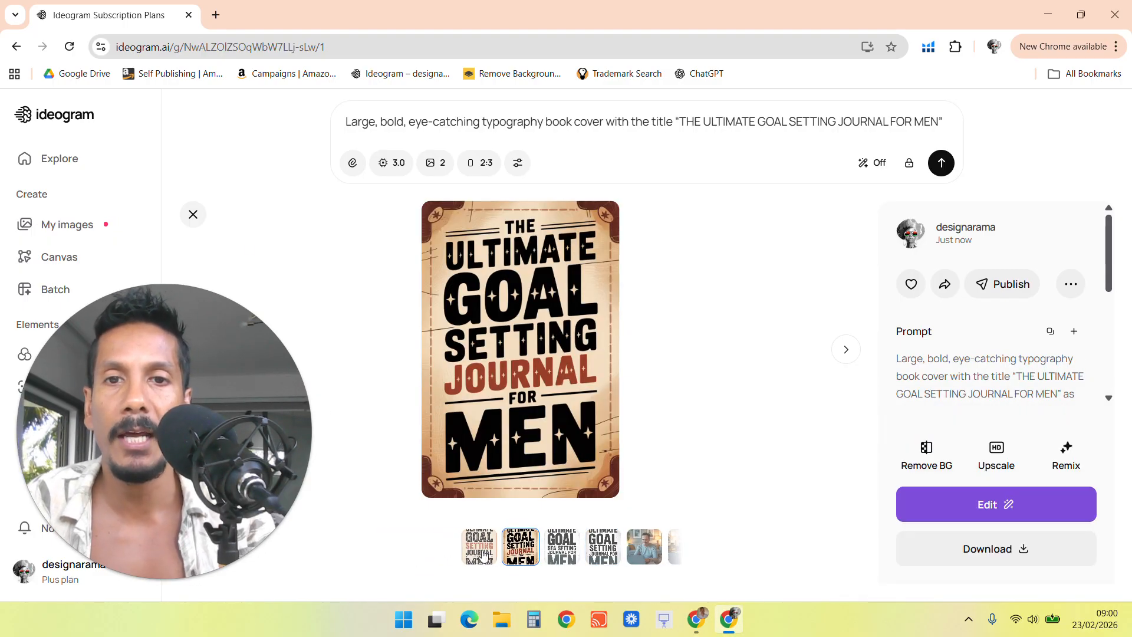
click(480, 557)
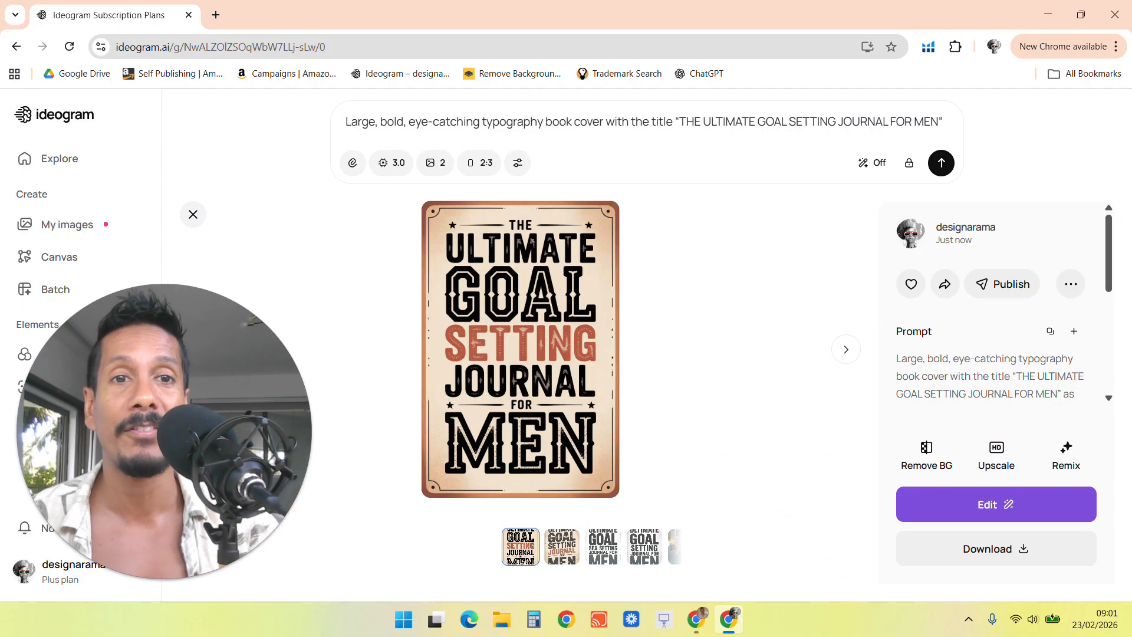
click(941, 163)
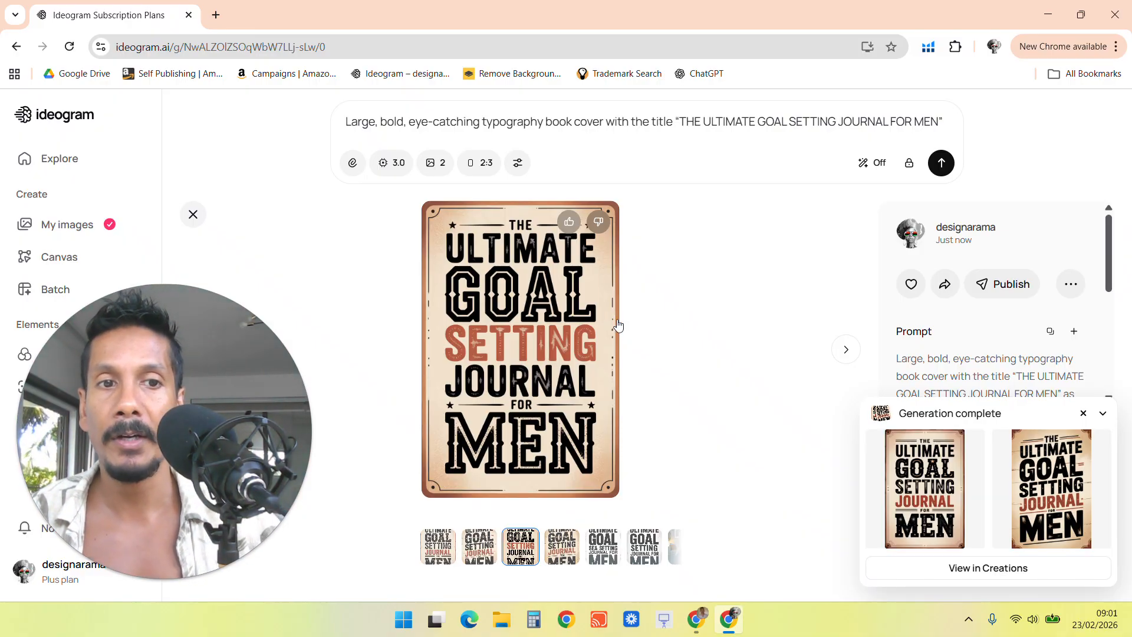
Open the first newly generated cover and download it in HD quality.
click(936, 500)
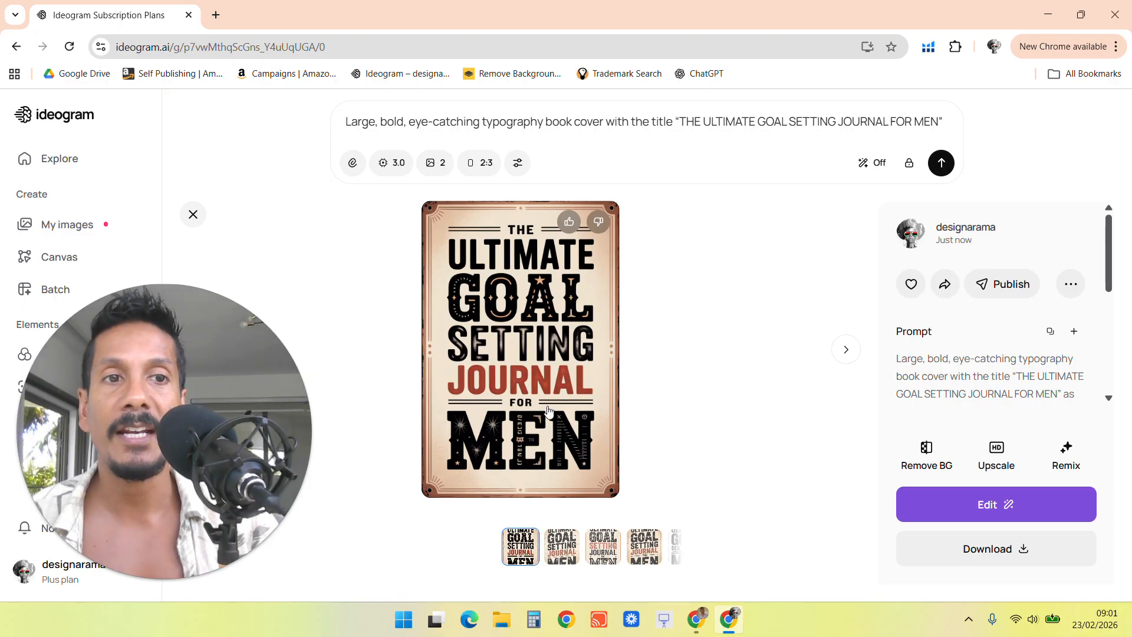
click(1004, 553)
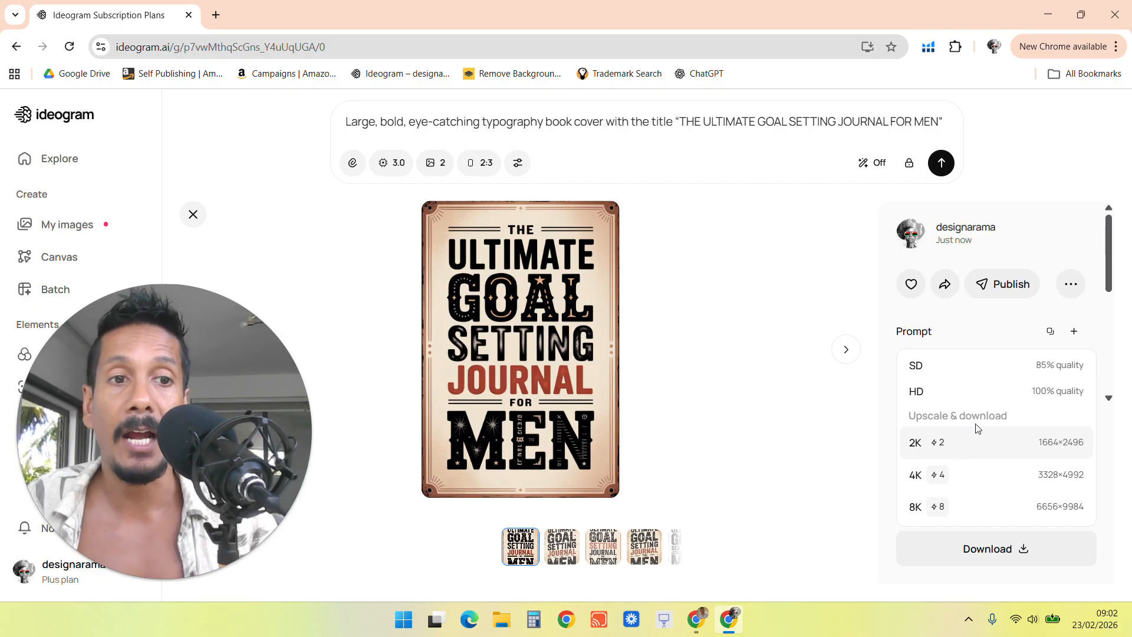
click(956, 393)
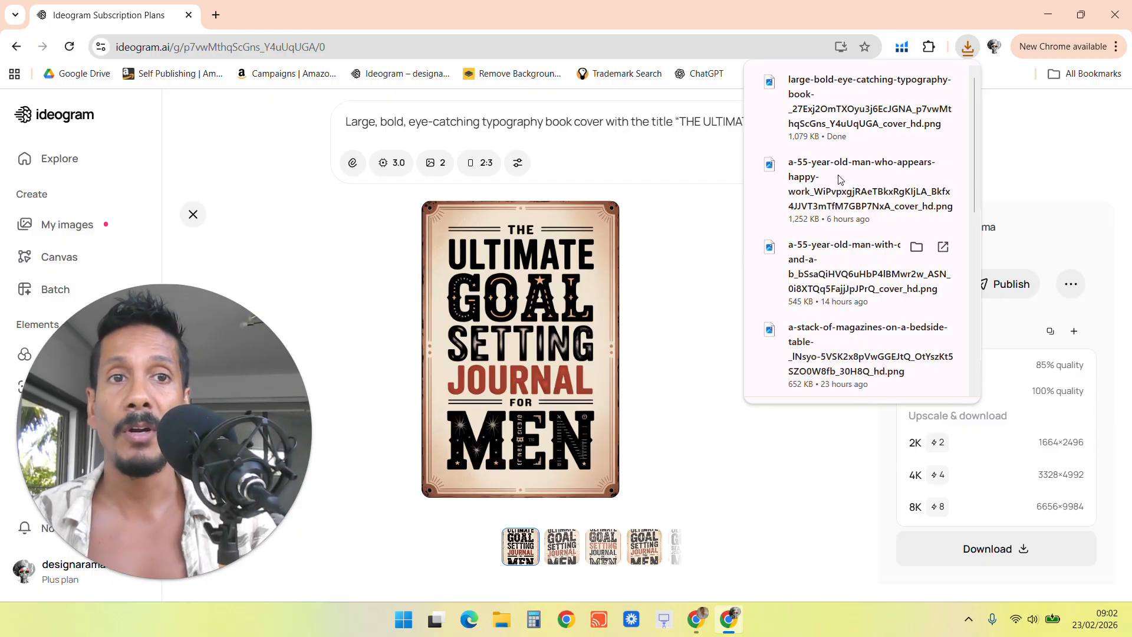
Upload the downloaded cover into the Canva paperback template and add it to the page.
click(696, 619)
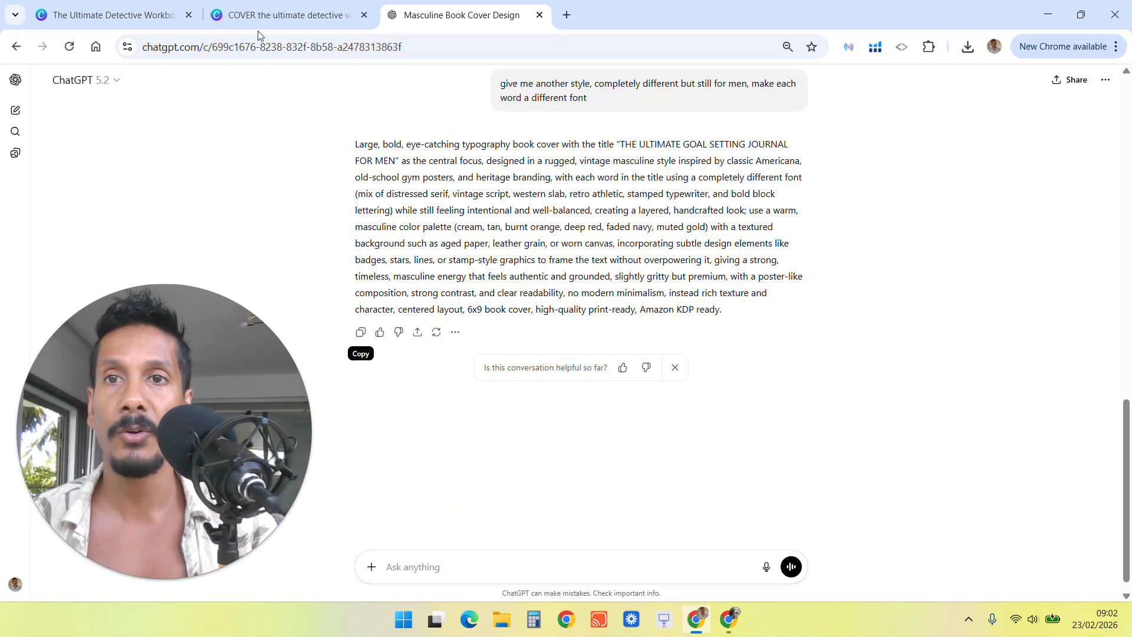
click(277, 15)
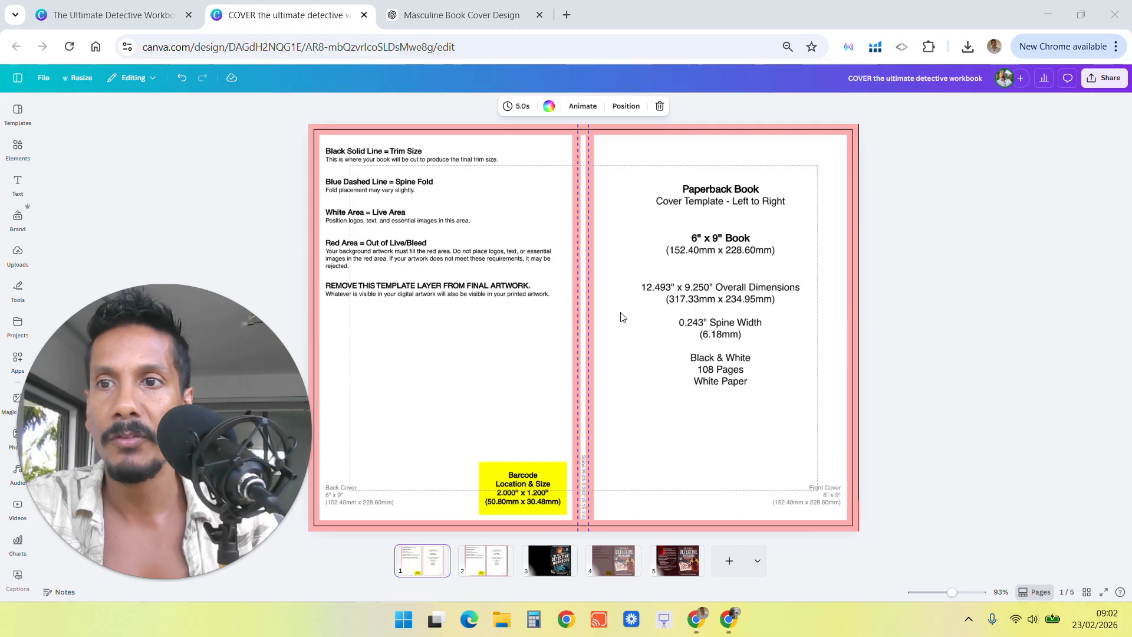
click(18, 253)
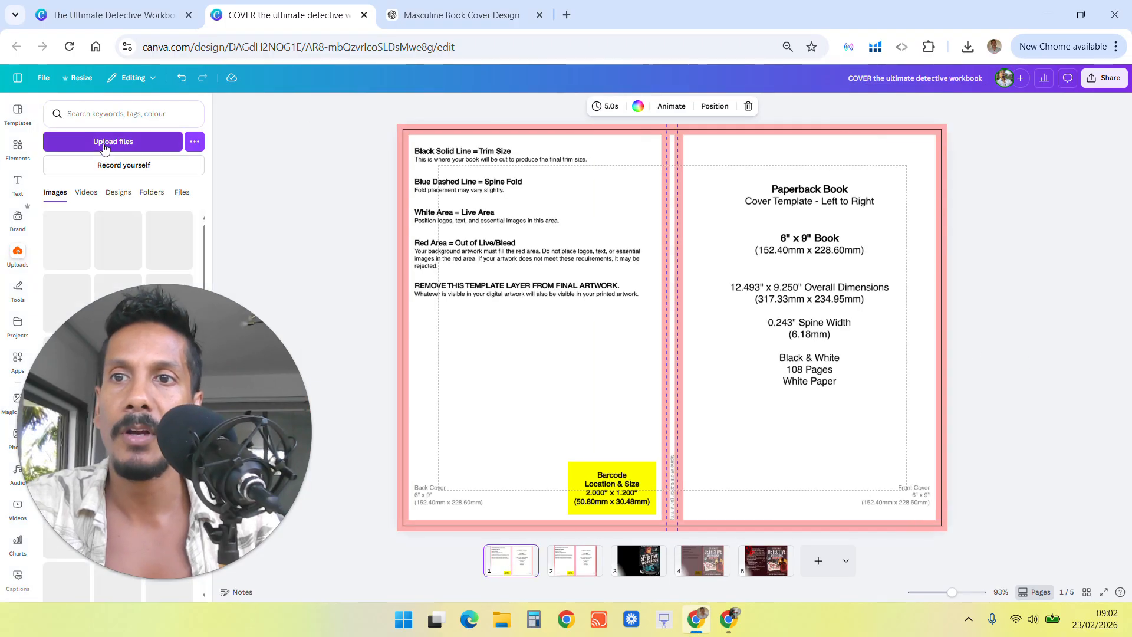
click(104, 148)
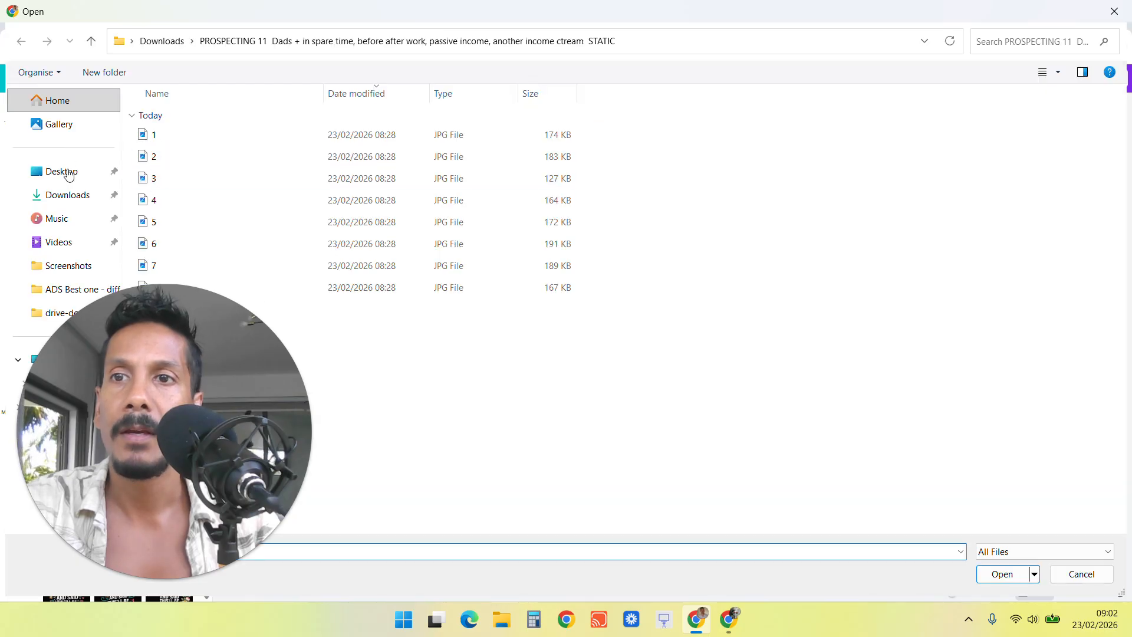
click(71, 197)
key(Escape)
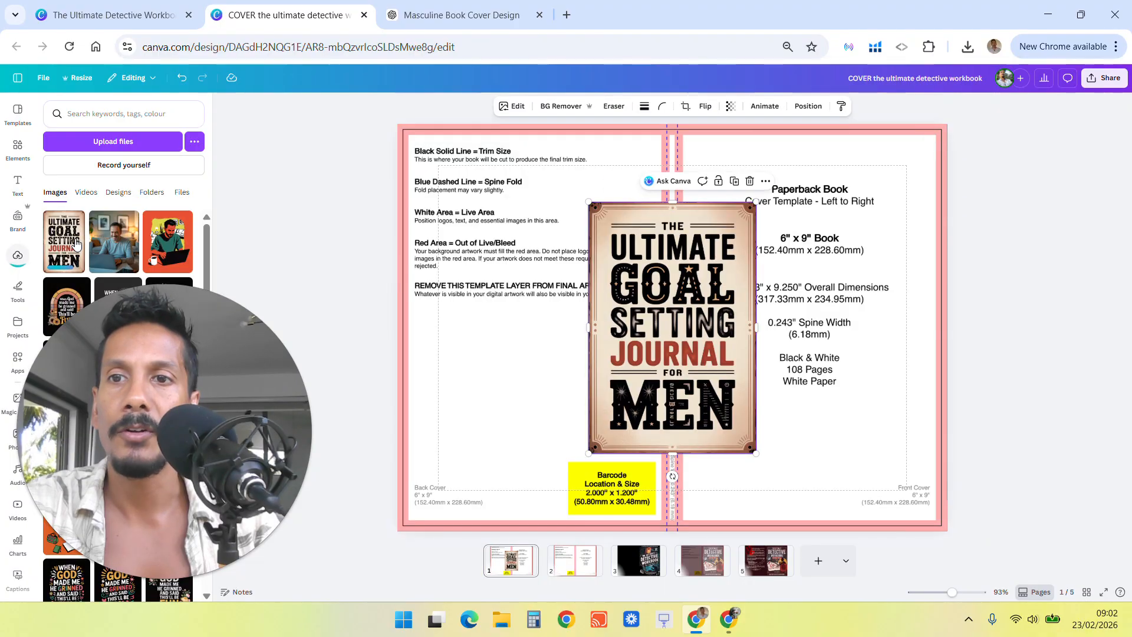
click(64, 242)
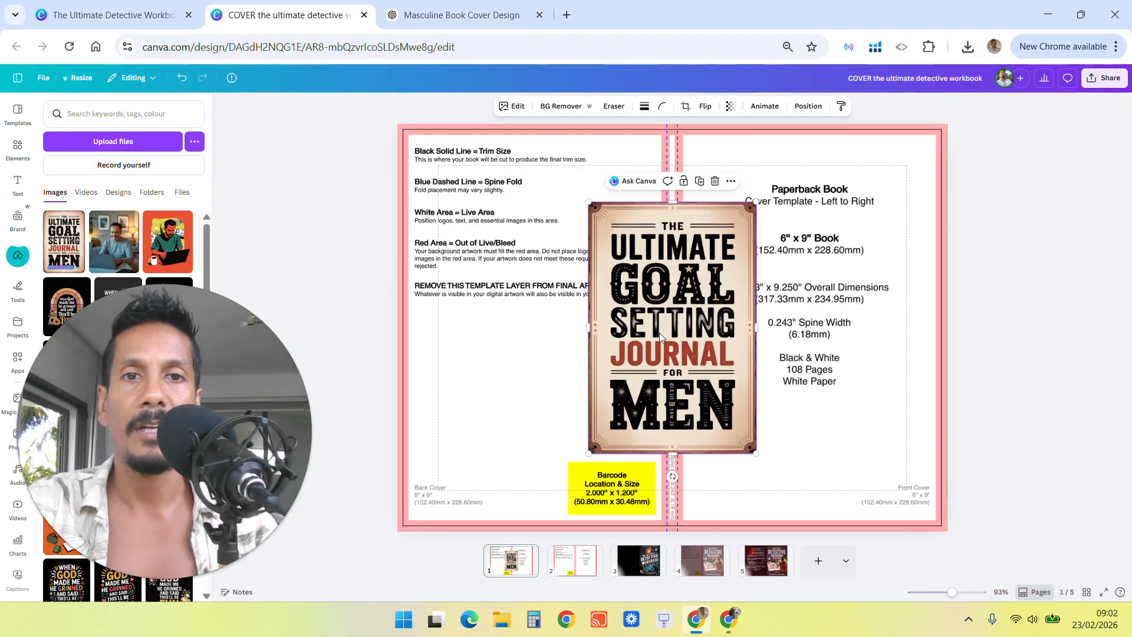
Move and enlarge the cover image so it fills the front cover panel.
drag(684, 323, 876, 242)
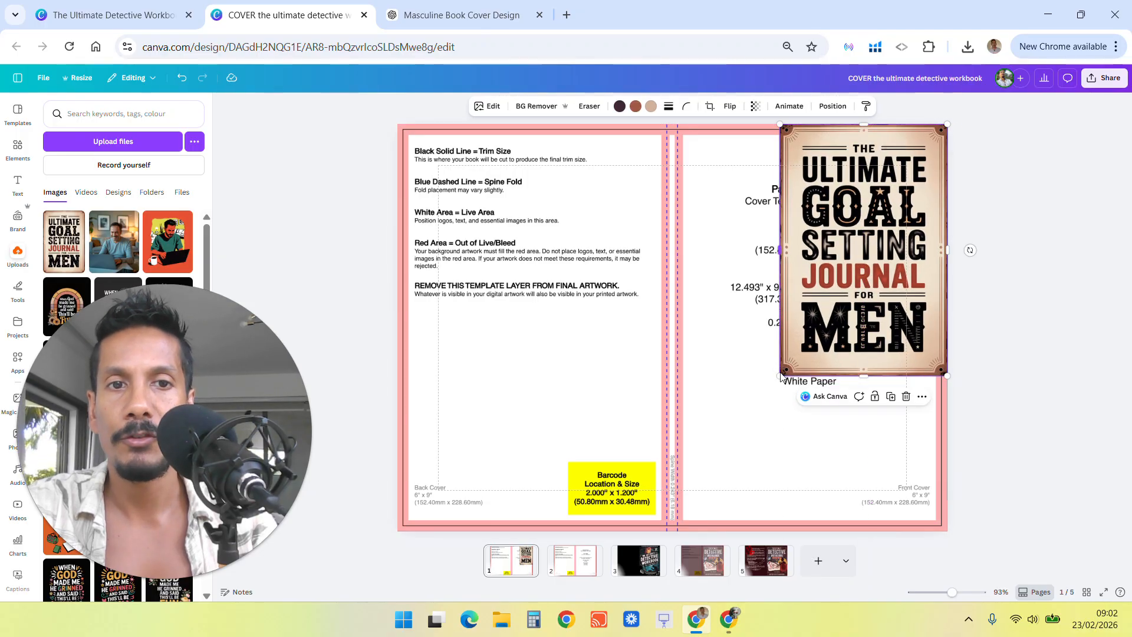
drag(780, 374, 707, 548)
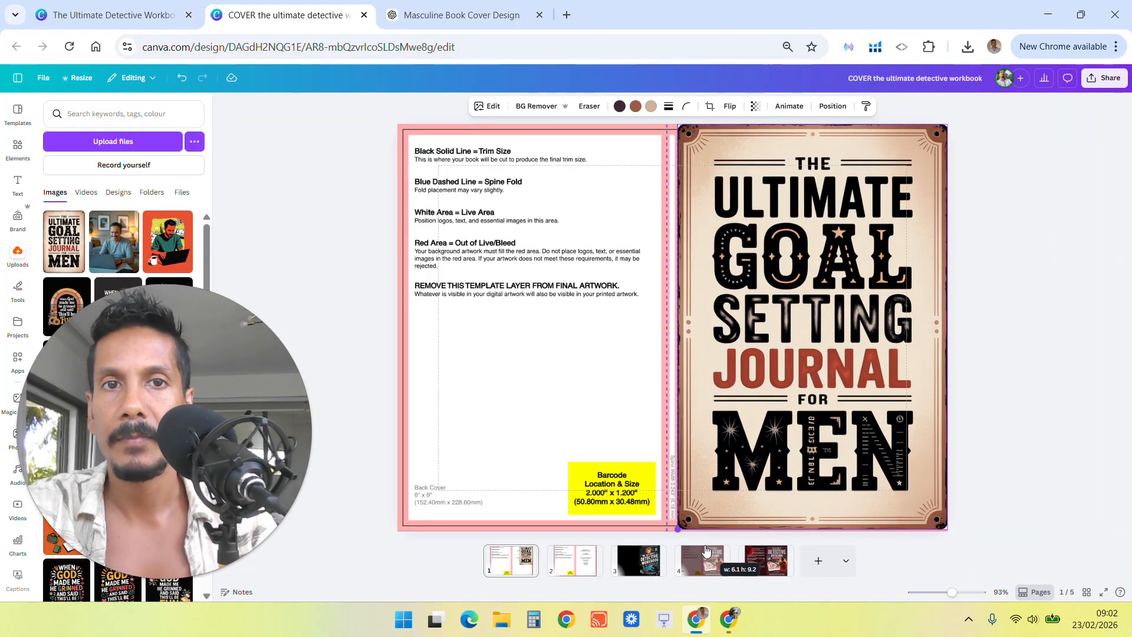
click(1030, 206)
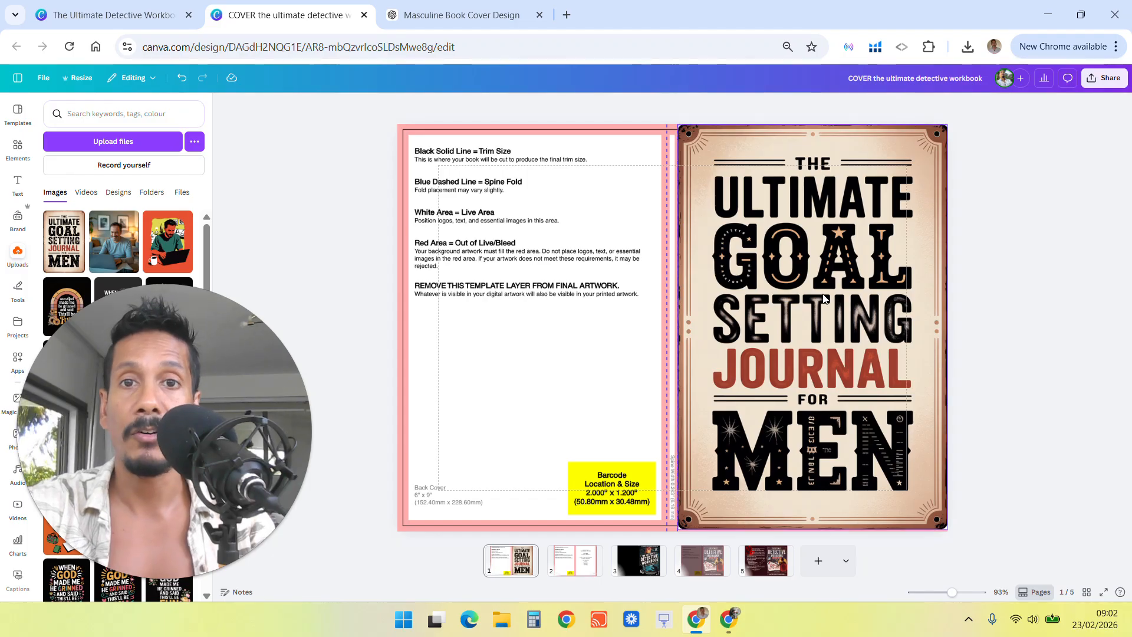
Add a square shape from Elements and move it to the back cover's upper corner.
click(18, 149)
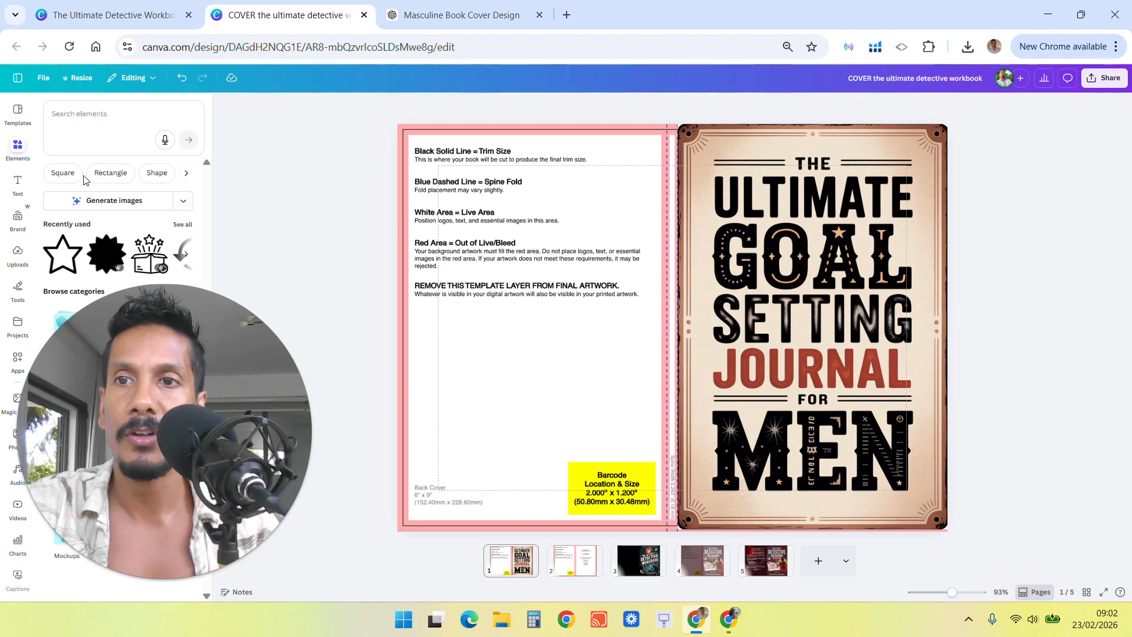
click(62, 173)
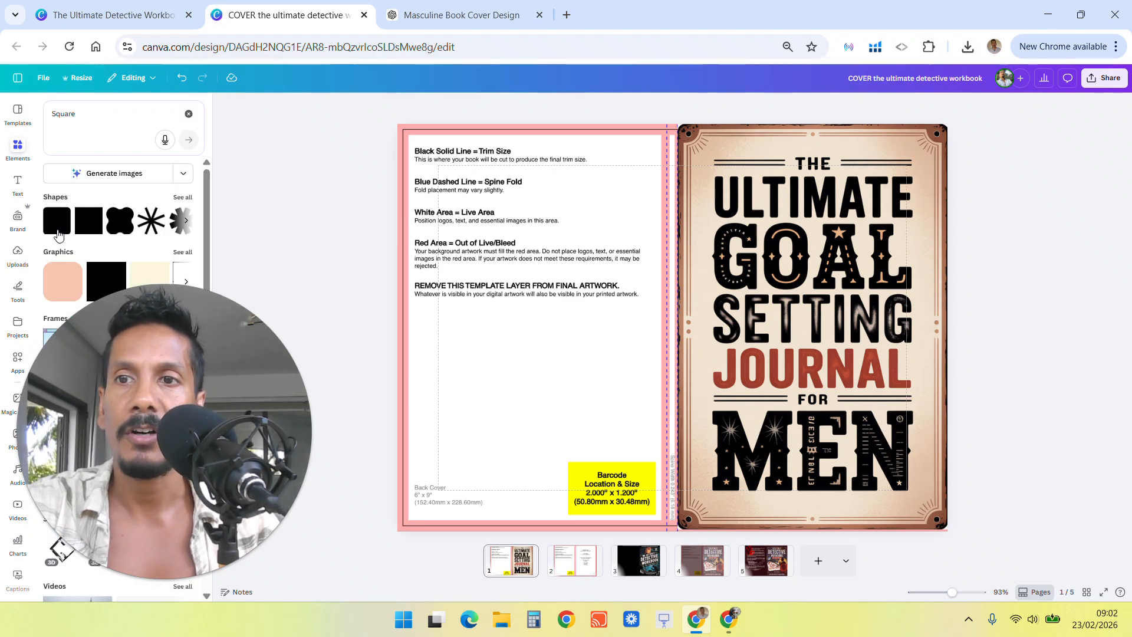
click(183, 197)
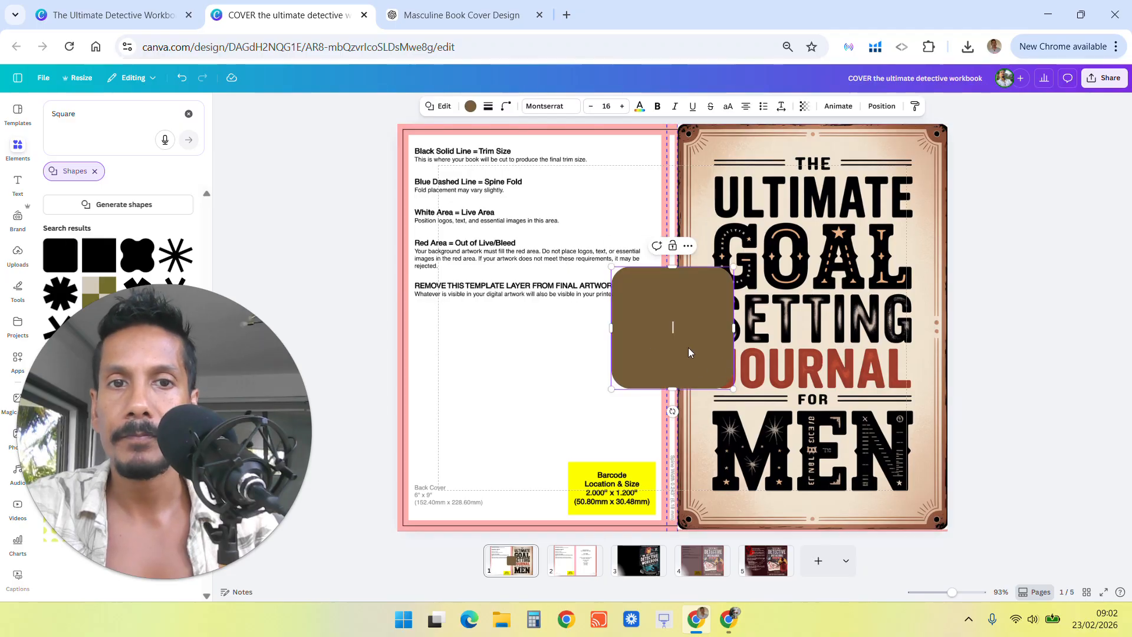
drag(645, 342, 441, 207)
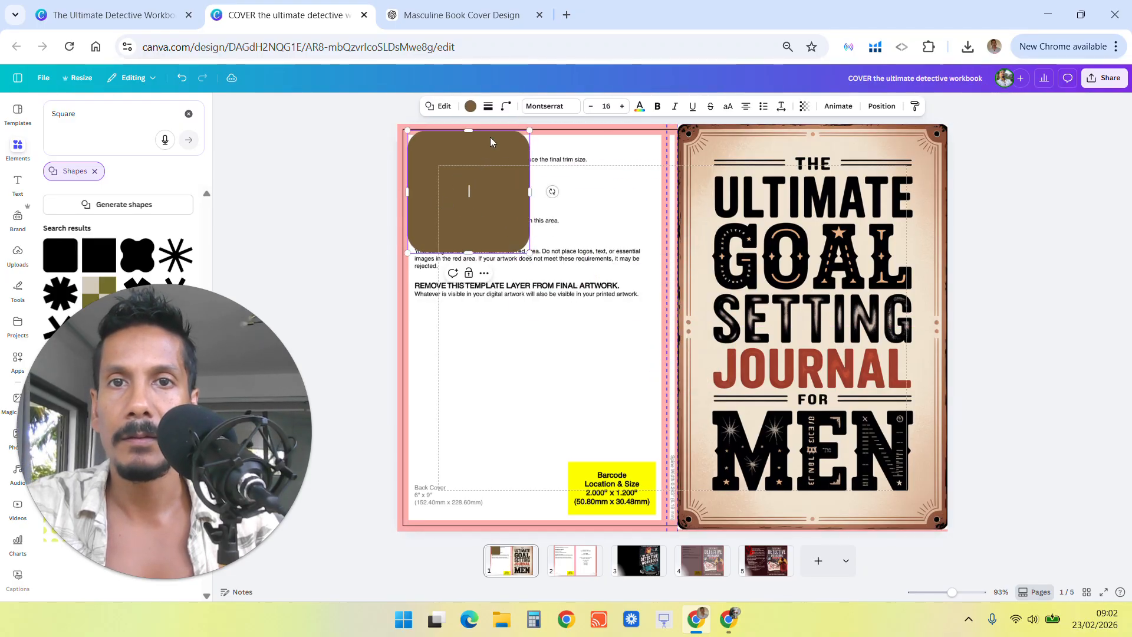
Set the square's corner rounding to 0 and stretch it over the whole back cover and spine.
click(505, 106)
drag(495, 156, 454, 147)
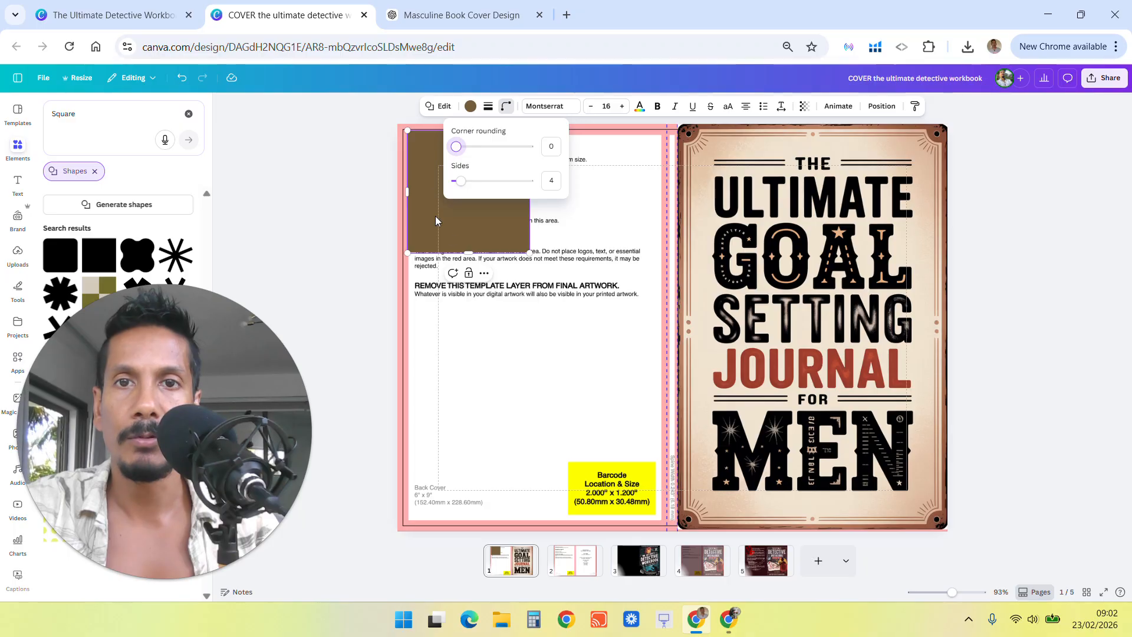
click(494, 231)
drag(494, 231, 752, 536)
Open the square's position and size settings.
click(881, 106)
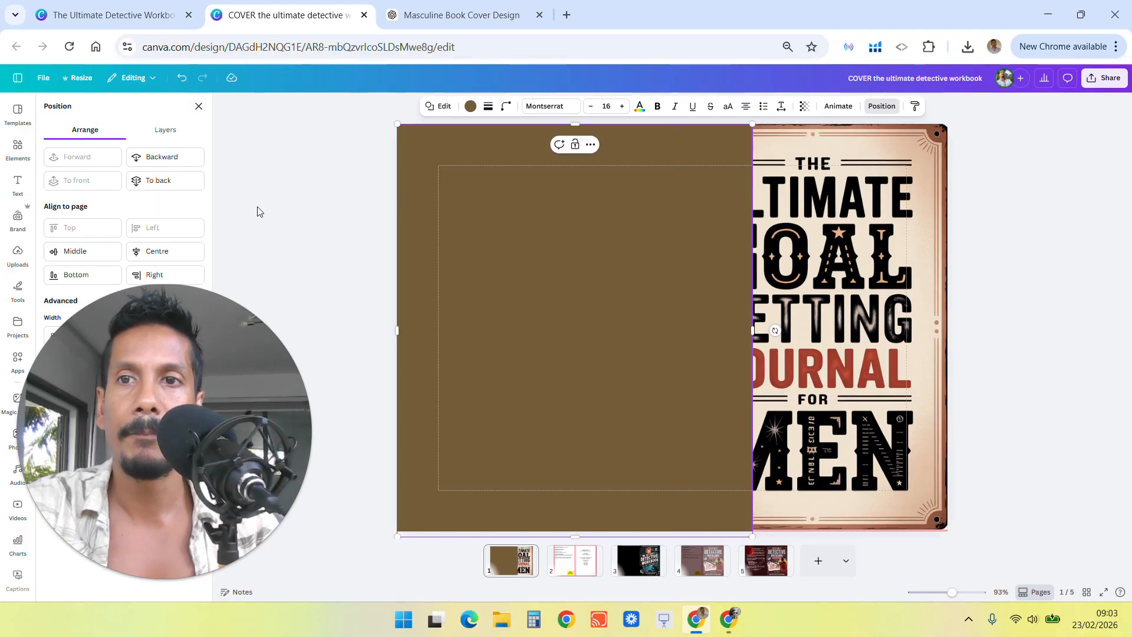
click(882, 106)
click(882, 108)
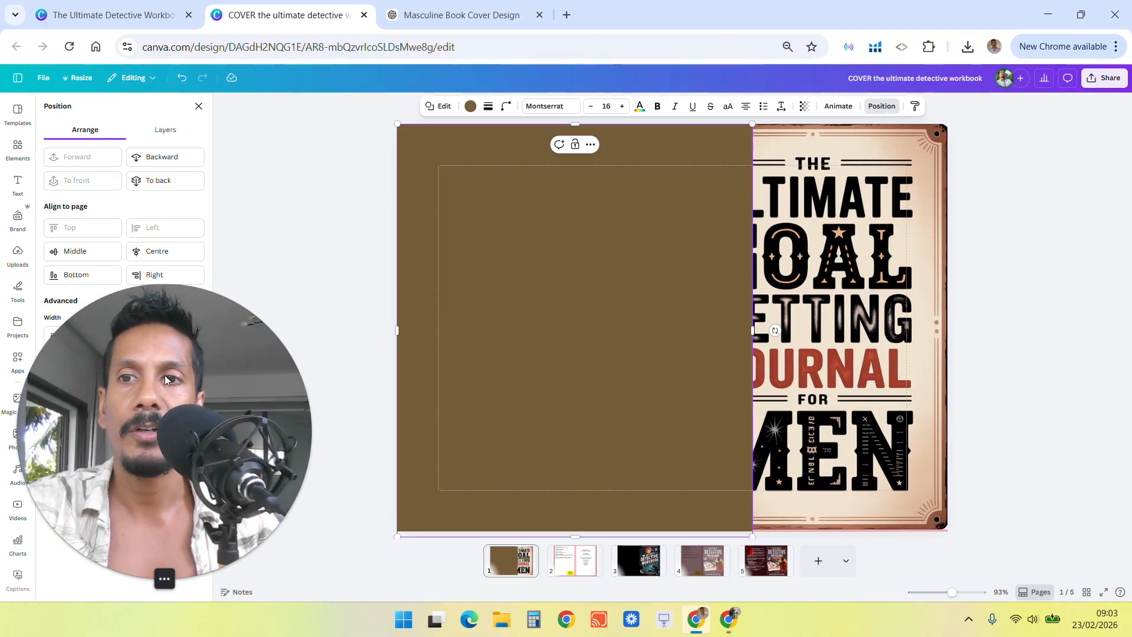
drag(165, 379, 287, 379)
click(285, 579)
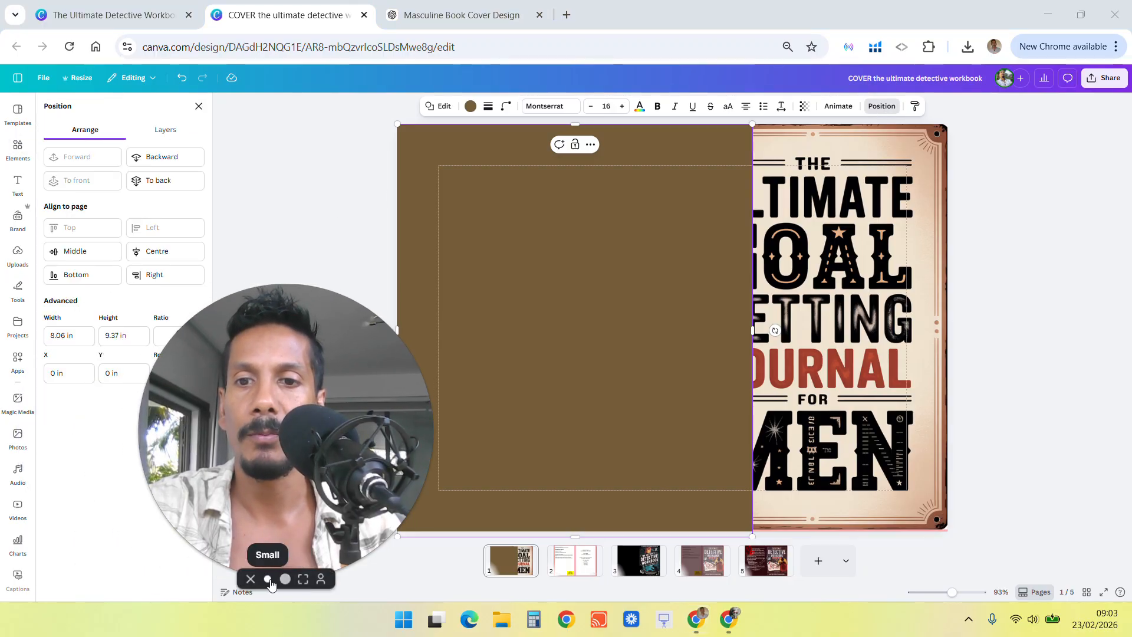
click(268, 580)
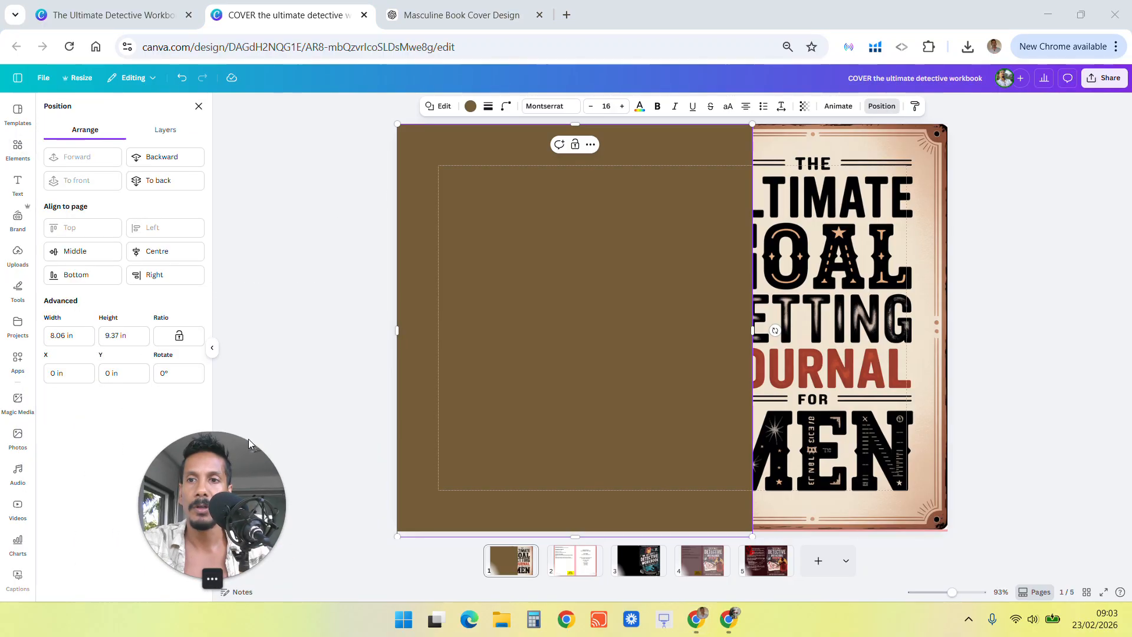
Place the square behind the cover image in the layer order and colour it cream #F0E2D0, sampled from the cover with the eyedropper.
click(165, 131)
drag(139, 190, 141, 242)
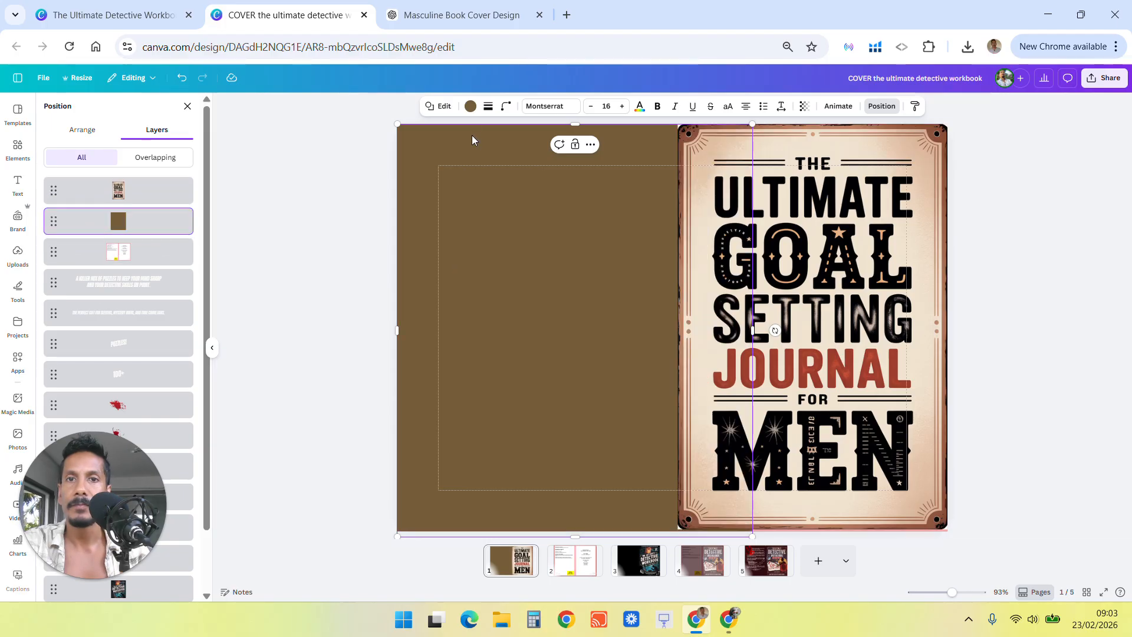
click(470, 107)
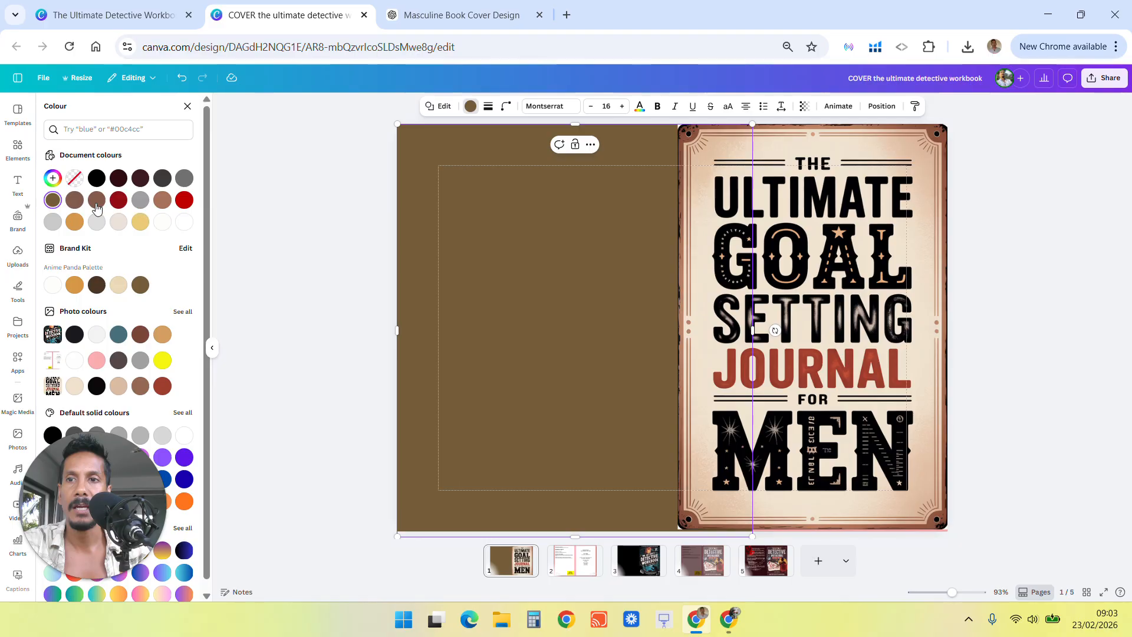
click(53, 180)
click(178, 307)
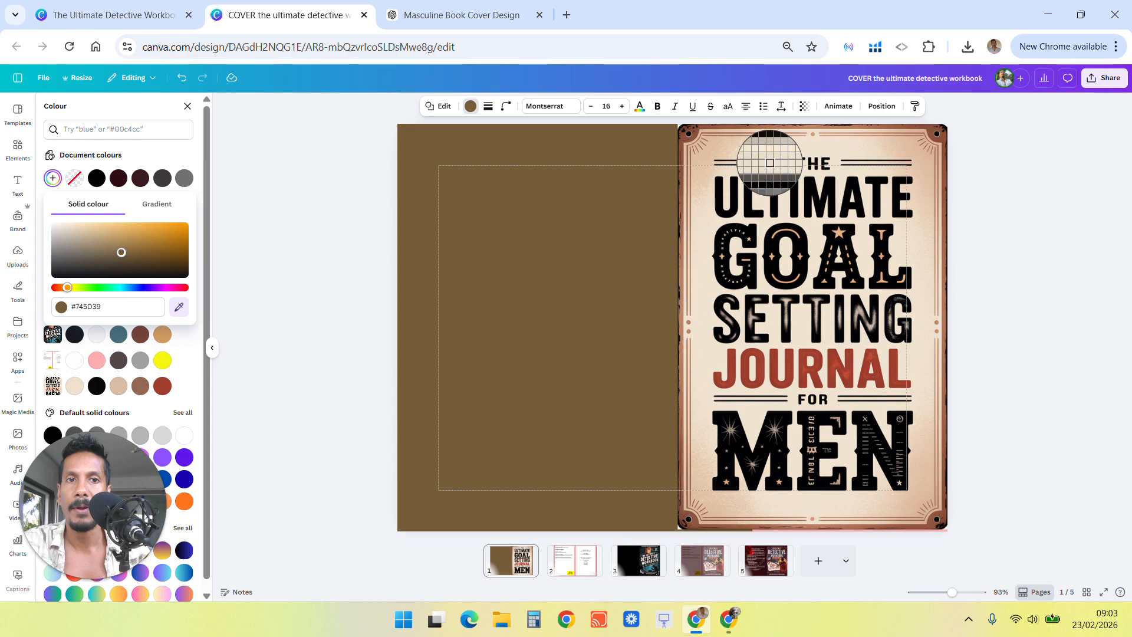
click(706, 235)
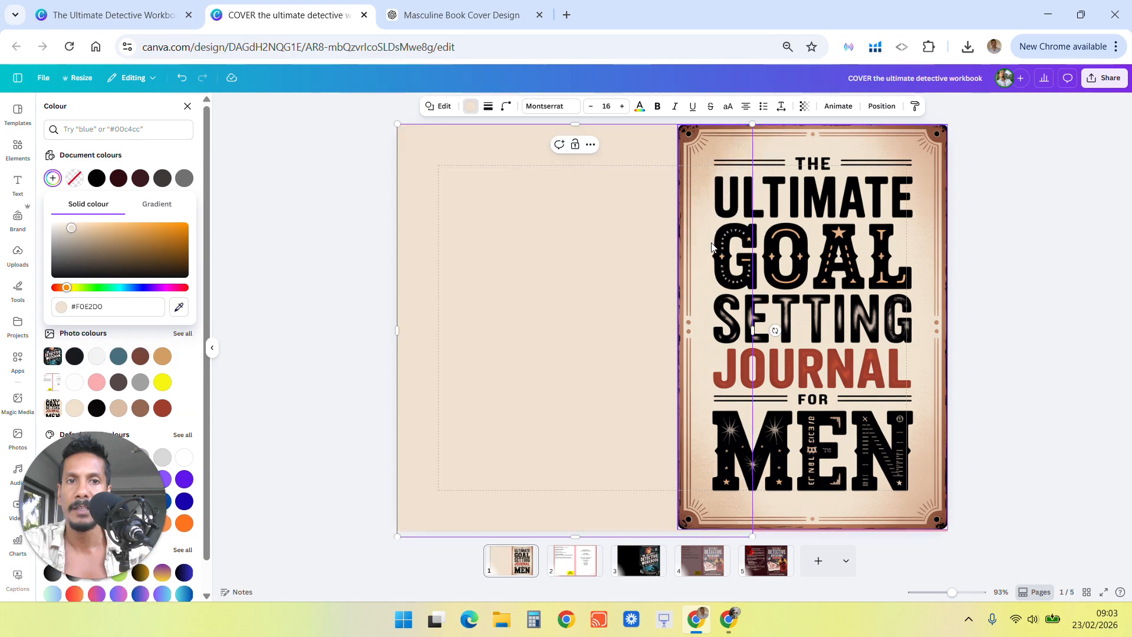
click(1065, 177)
click(1064, 177)
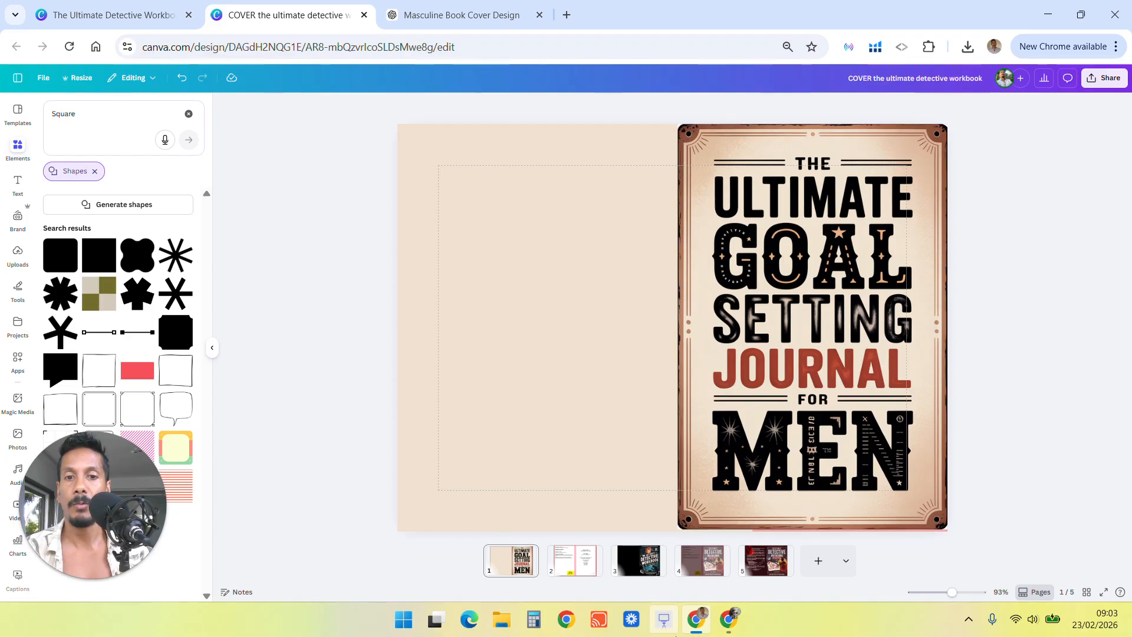
In Ideogram, open the alternate cover design and Magic Fill its brushed text area with the prompt "remove all text, just plain background".
click(733, 622)
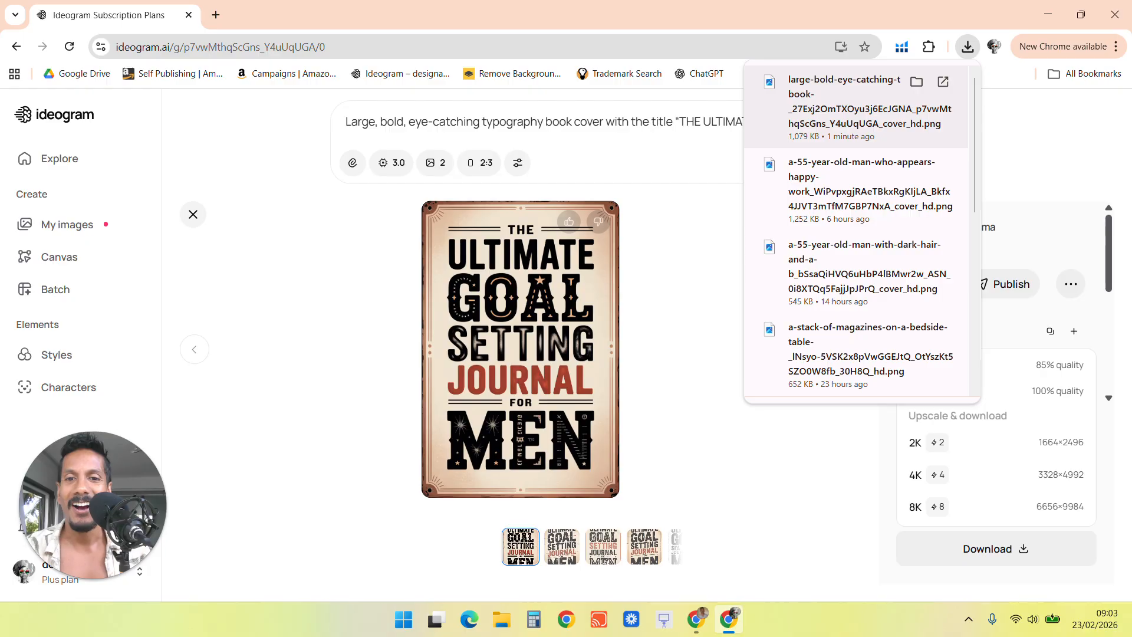
click(566, 310)
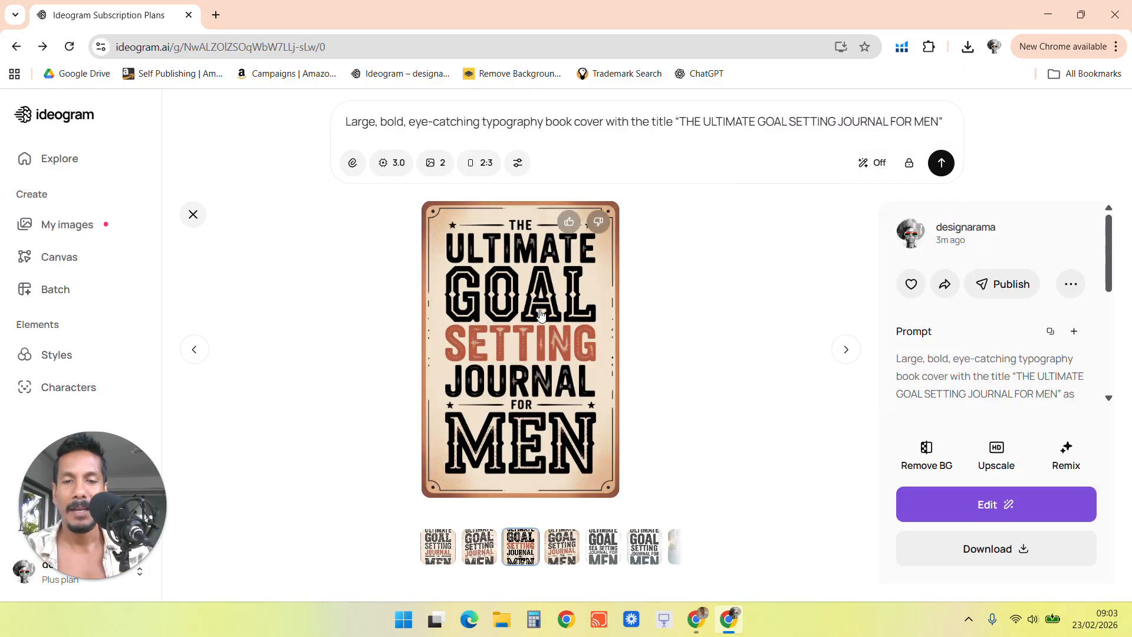
click(540, 314)
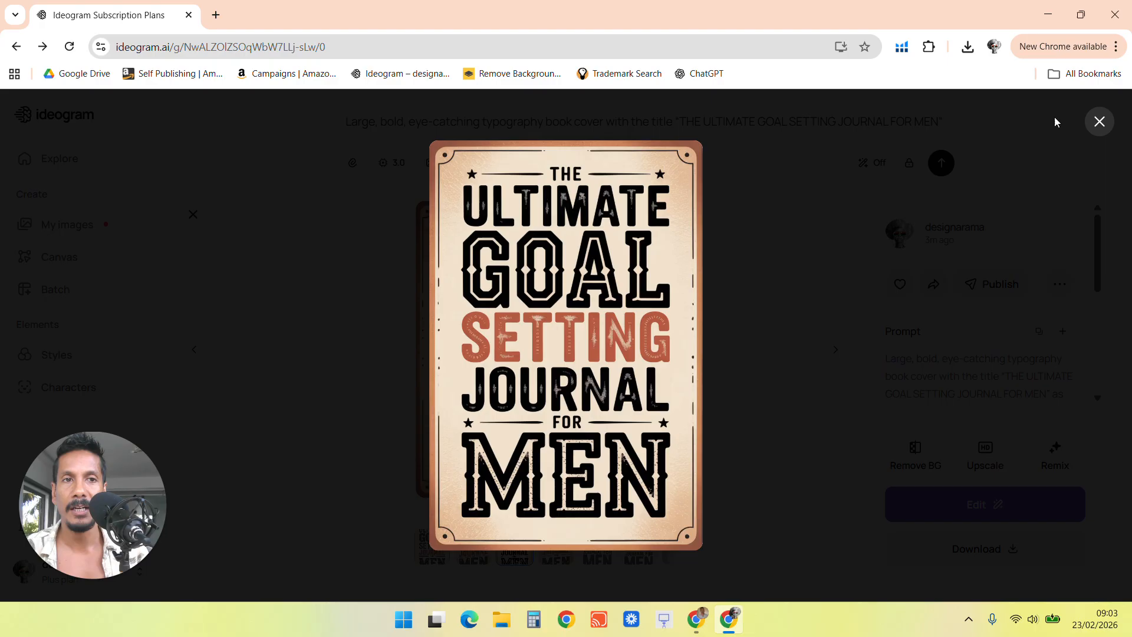
click(1100, 122)
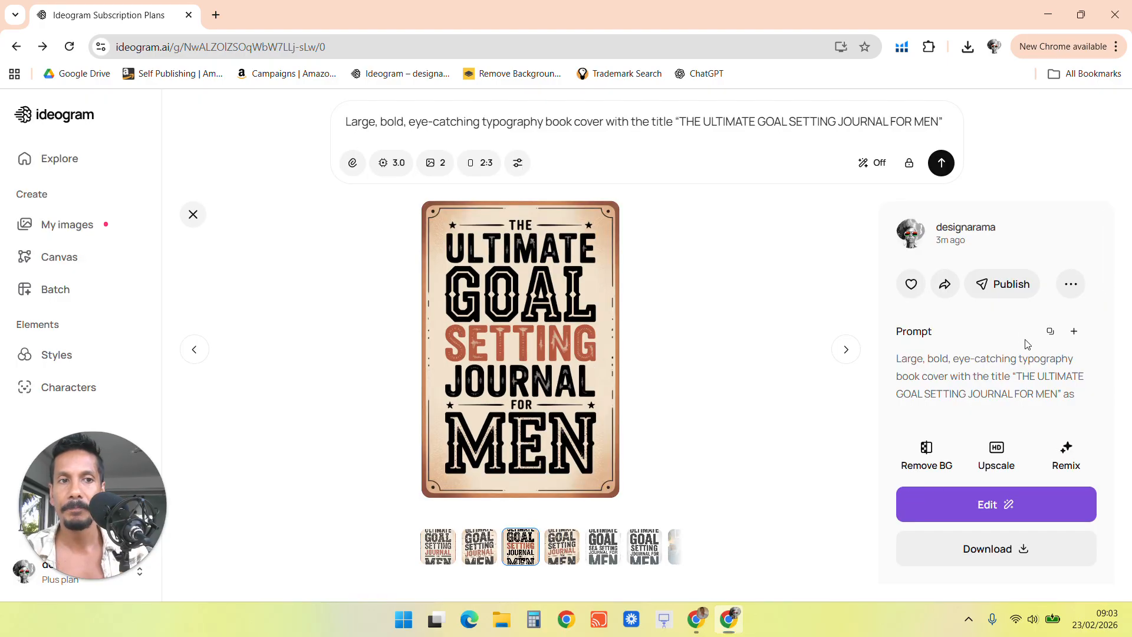
click(979, 509)
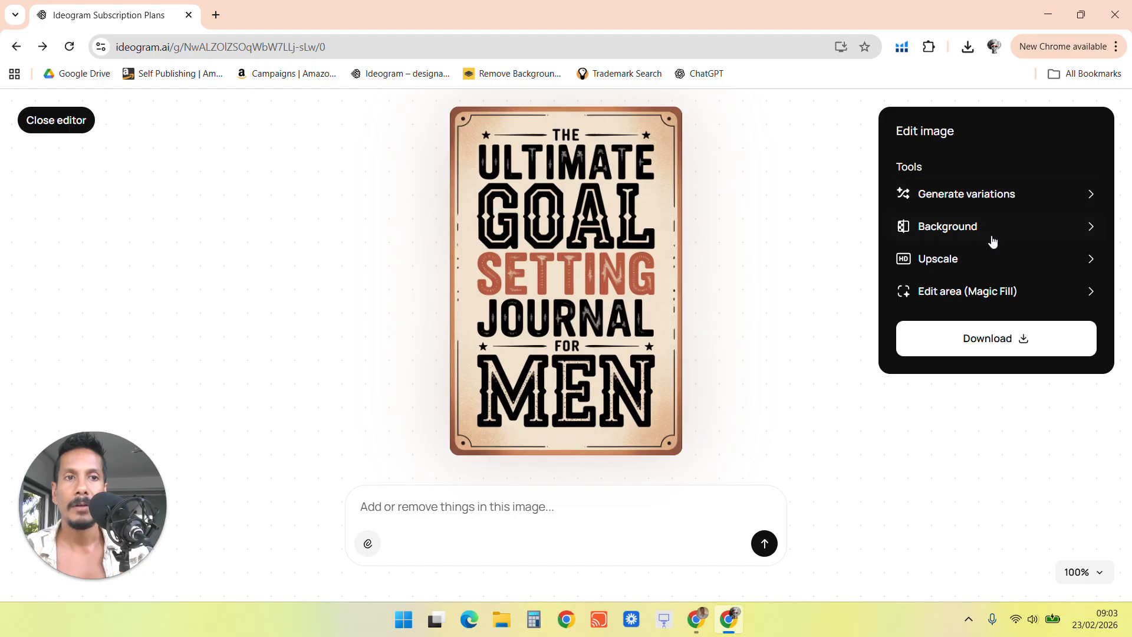
click(979, 295)
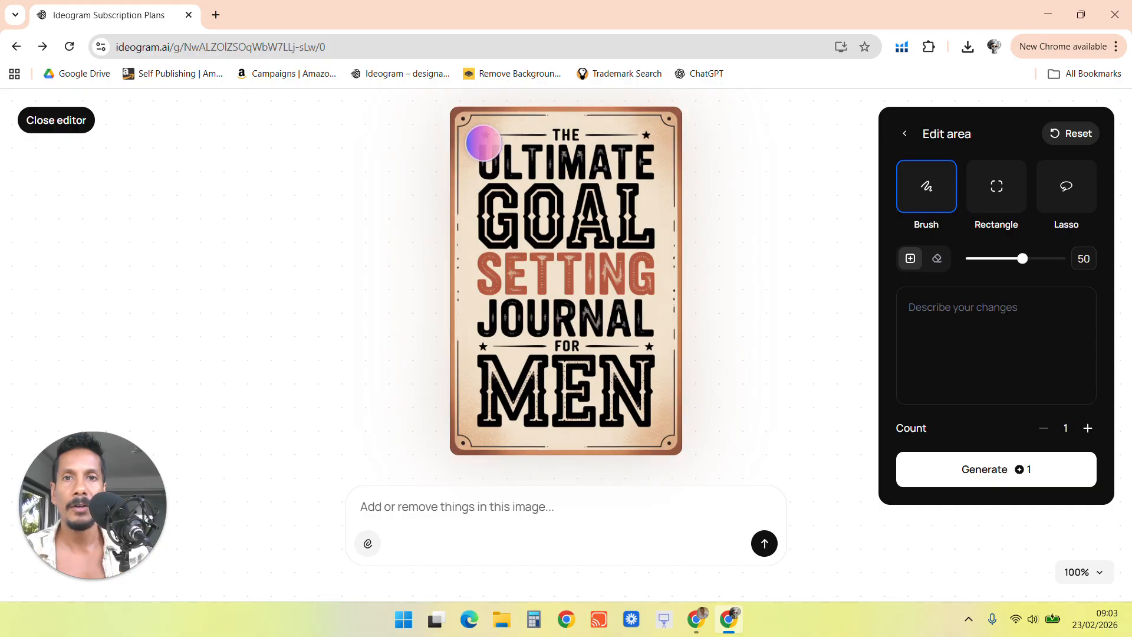
mouse_move(483, 143)
mouse_down()
mouse_move(640, 143)
mouse_move(642, 415)
mouse_move(620, 418)
mouse_move(489, 415)
mouse_move(484, 151)
mouse_move(552, 160)
mouse_move(513, 178)
mouse_move(510, 241)
mouse_move(546, 212)
mouse_move(560, 160)
mouse_move(596, 221)
mouse_move(616, 228)
mouse_move(625, 202)
mouse_move(542, 247)
mouse_move(519, 307)
mouse_move(518, 340)
mouse_move(602, 289)
mouse_move(572, 330)
mouse_move(542, 309)
mouse_move(574, 403)
mouse_move(610, 396)
mouse_up()
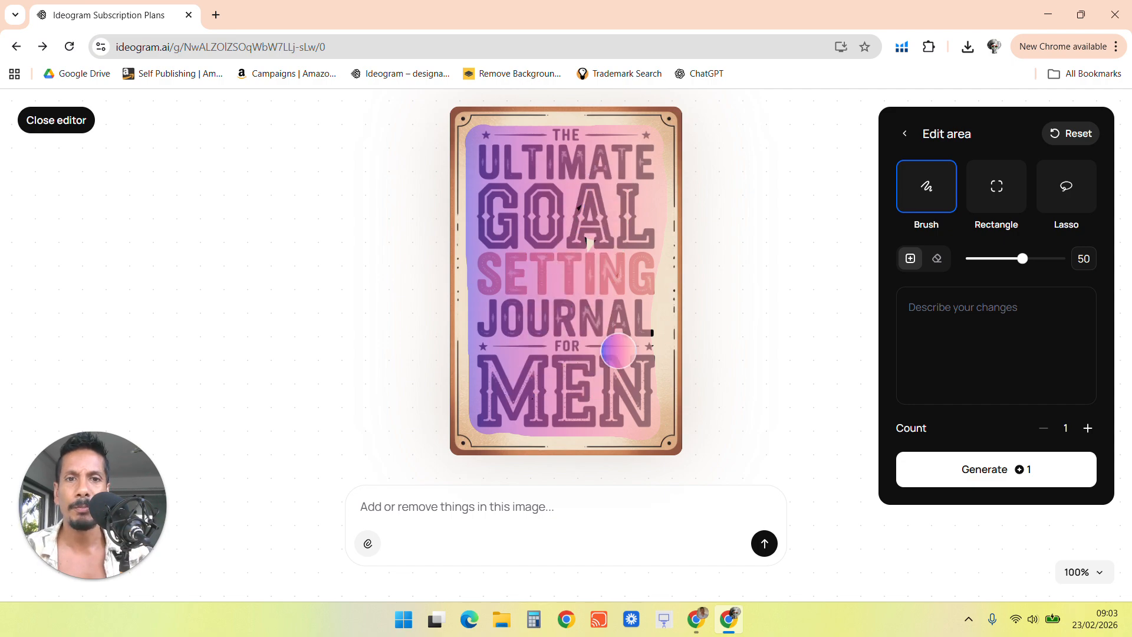
mouse_move(571, 257)
mouse_down()
mouse_move(610, 249)
mouse_move(638, 297)
mouse_up()
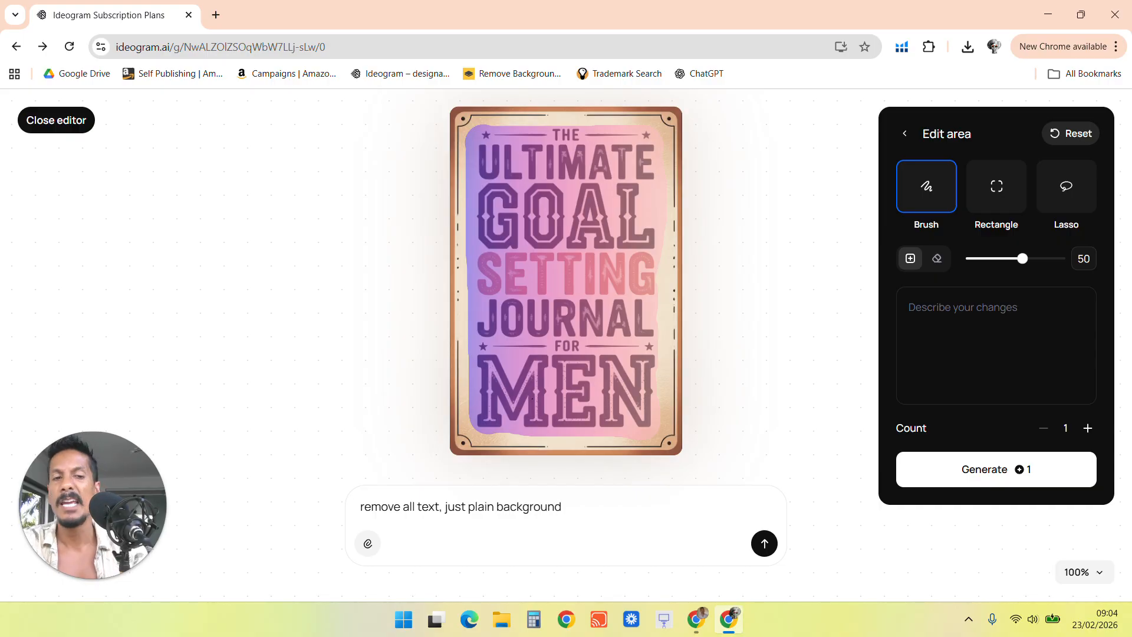
click(772, 548)
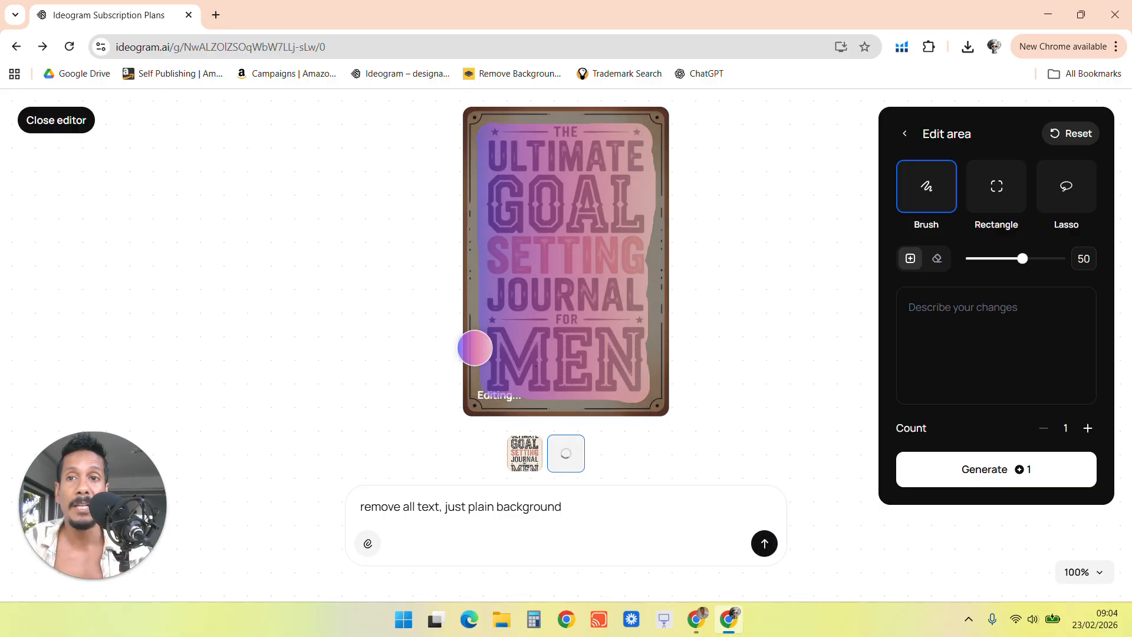
Duplicate the front cover image and move the copy onto the back cover.
click(696, 620)
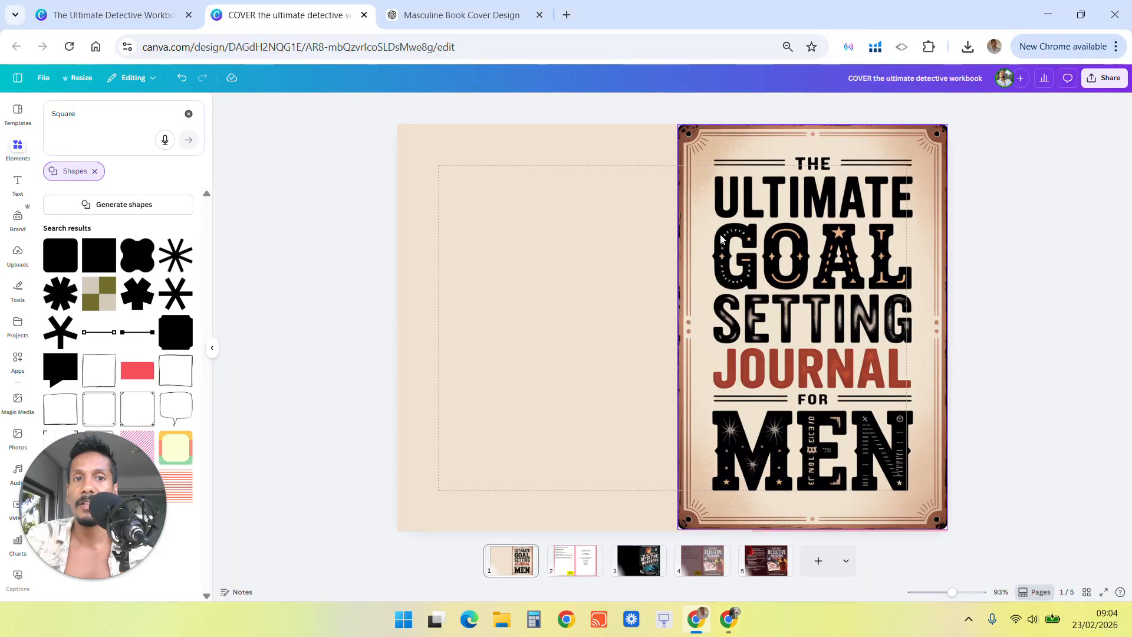
click(744, 221)
key(ctrl+d)
drag(790, 253, 512, 256)
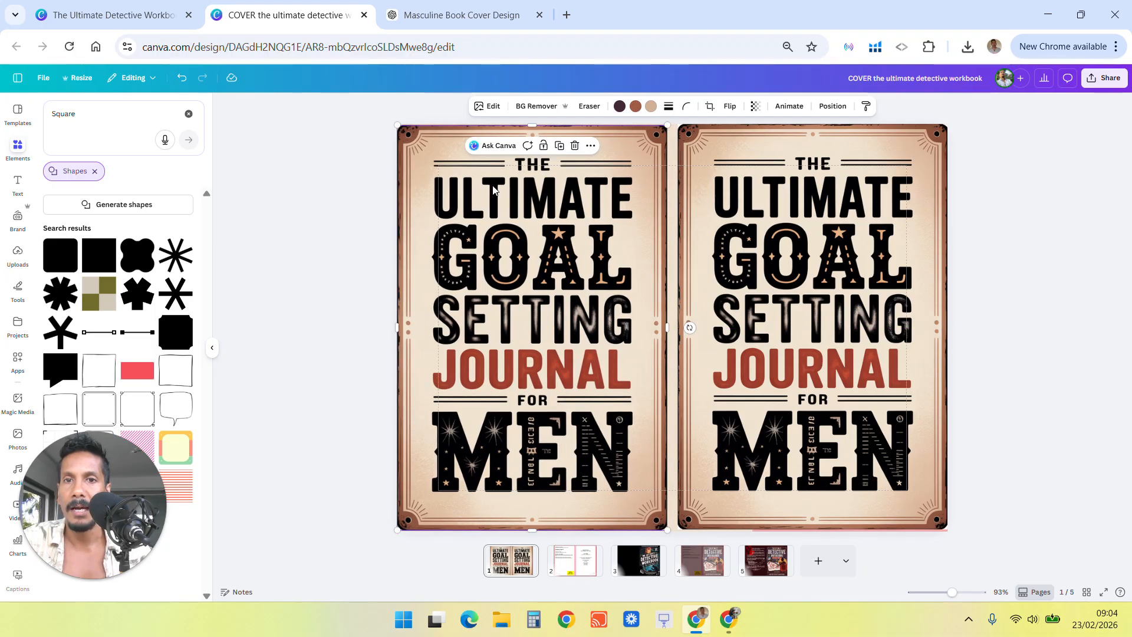
Recolour the background square with the frame's brown #8A4F38, sampled from the cover with the eyedropper.
click(680, 182)
click(672, 195)
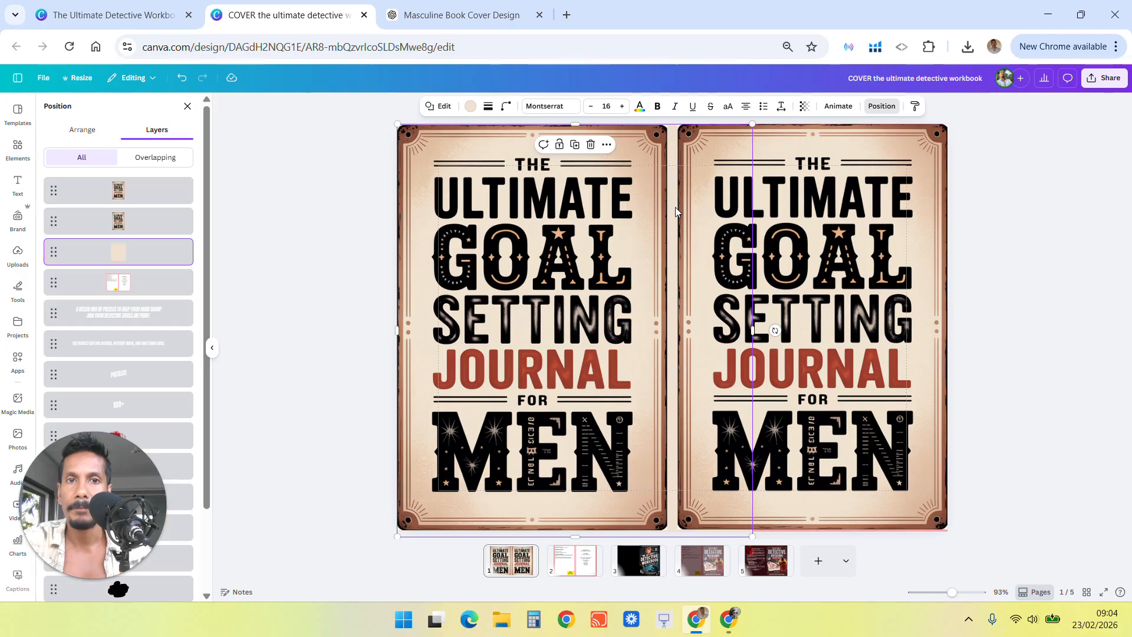
click(471, 108)
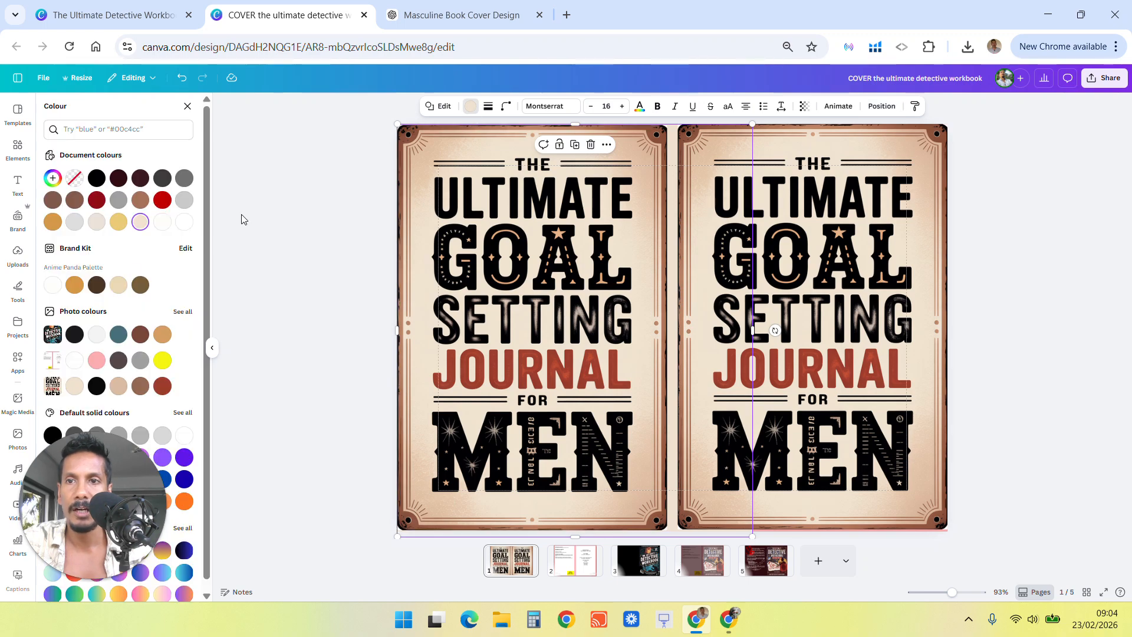
click(141, 223)
click(180, 310)
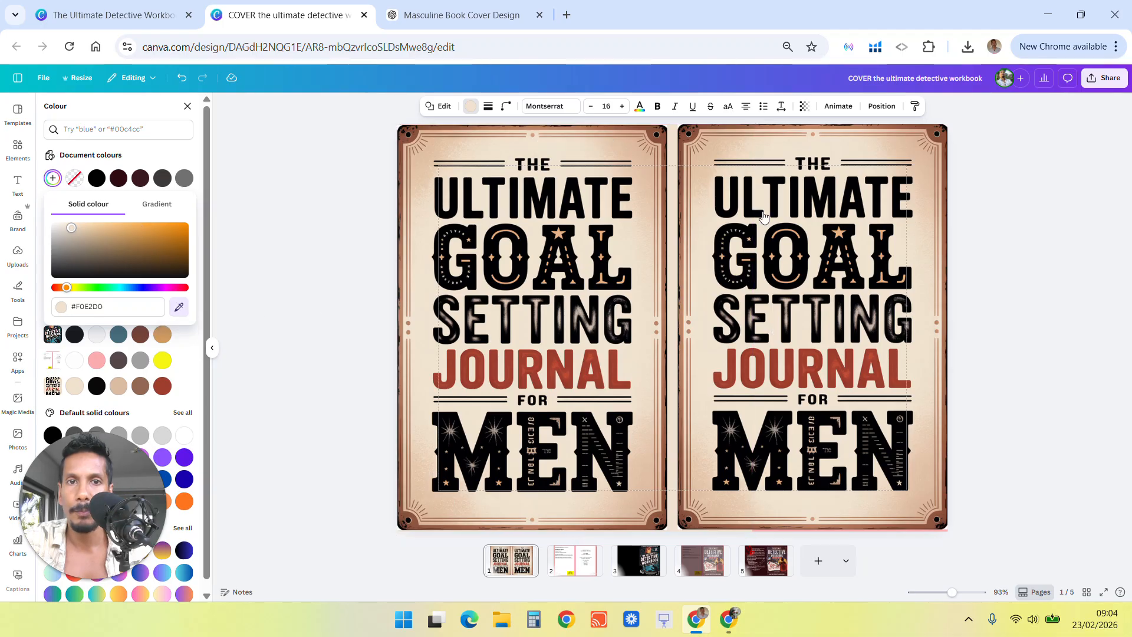
click(662, 138)
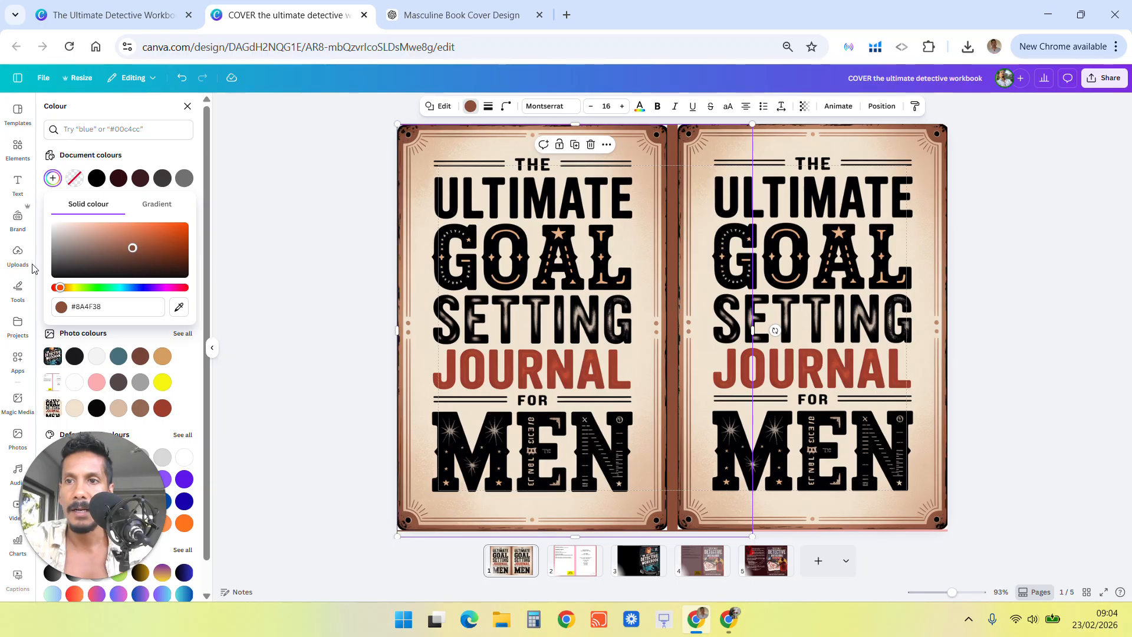
click(187, 106)
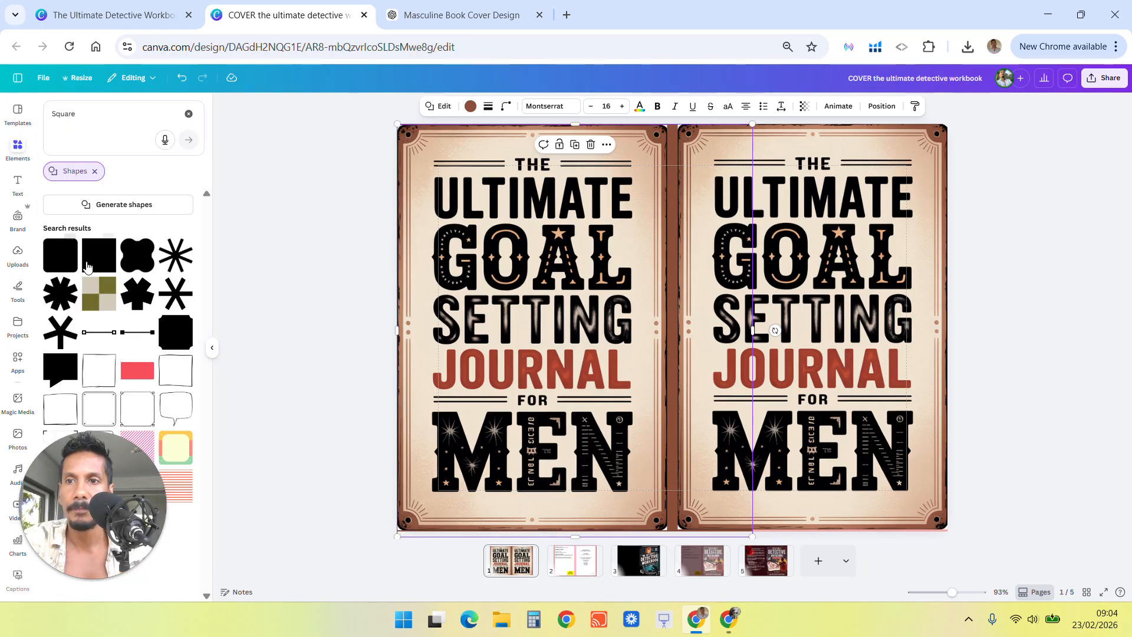
Add another square and stretch it over the inner panel of the back cover image.
click(109, 262)
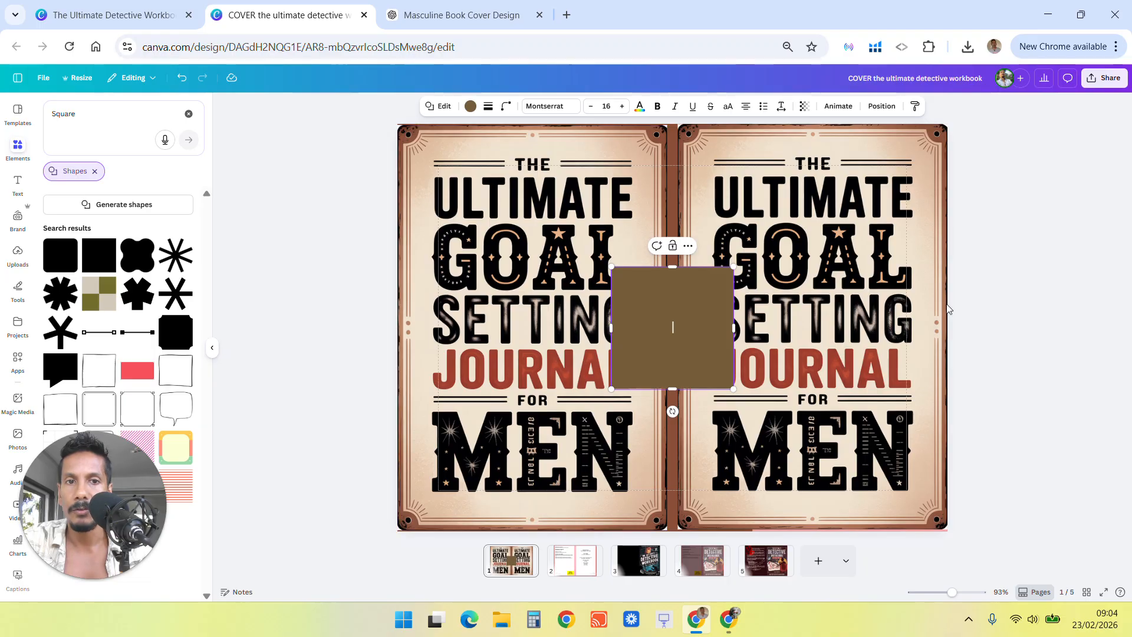
drag(673, 325, 490, 210)
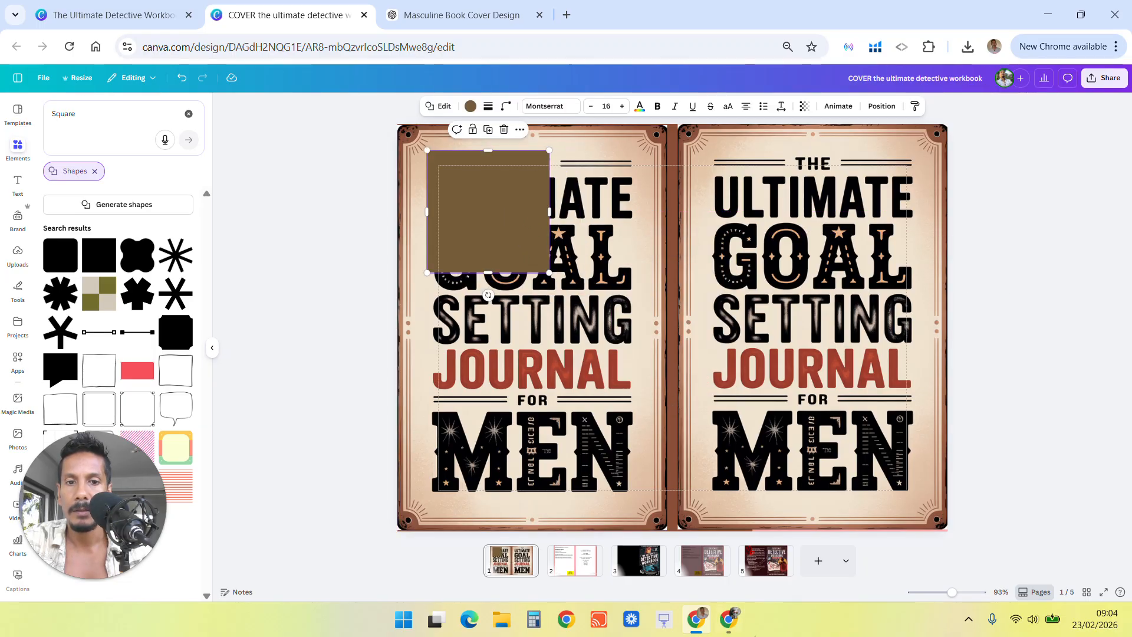
click(731, 622)
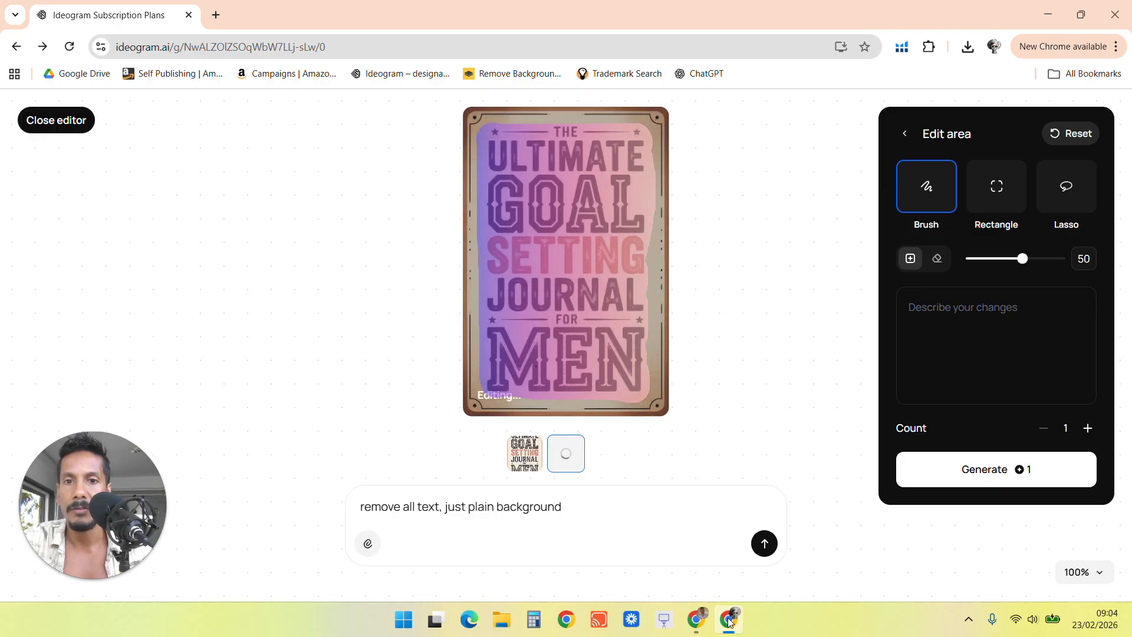
click(702, 623)
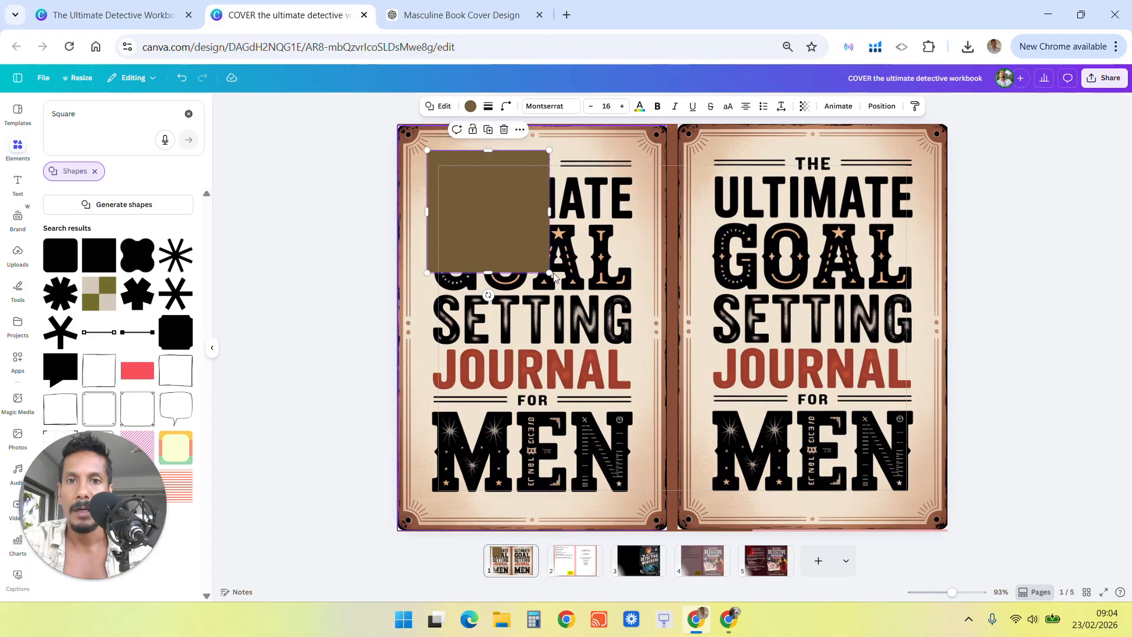
drag(551, 273, 643, 500)
Colour the new square cream using a photo colour from the cover image.
click(471, 106)
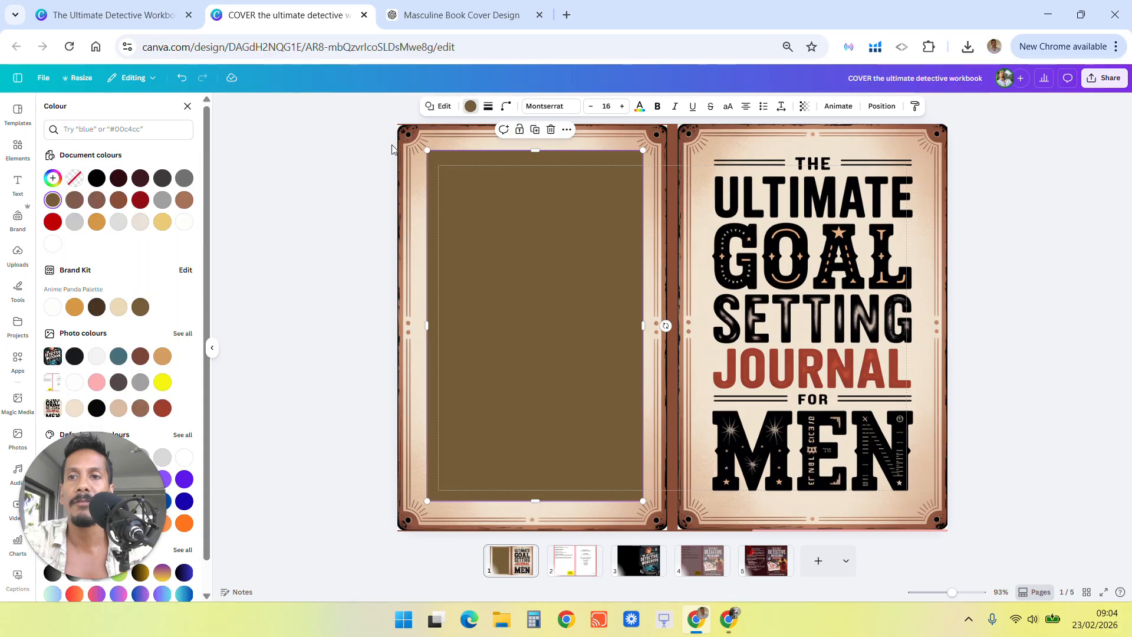
click(52, 179)
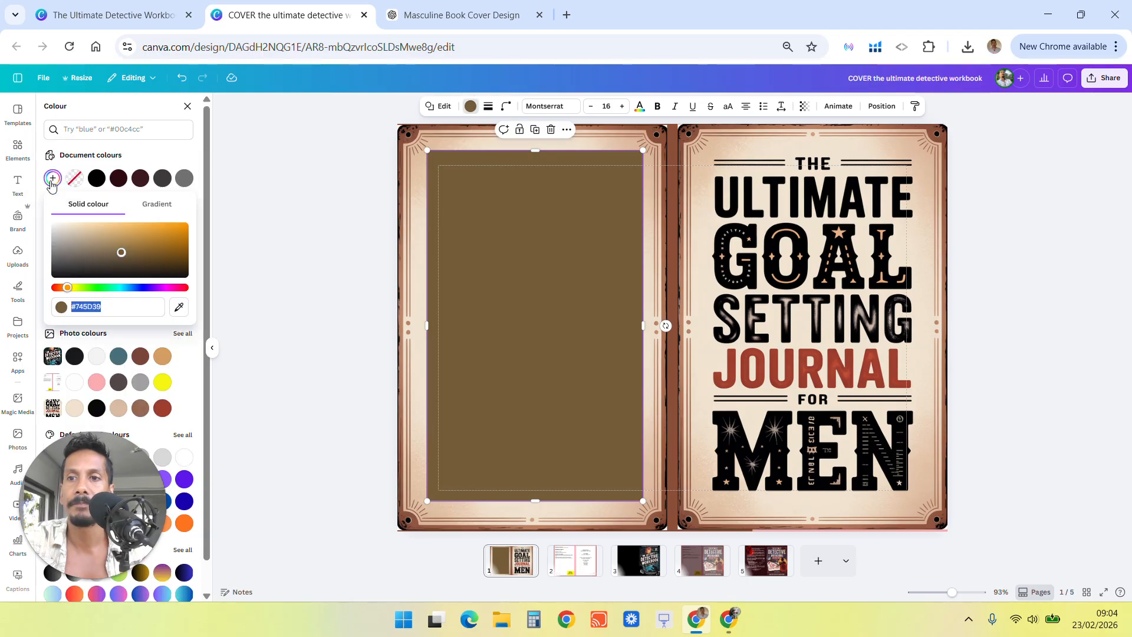
click(119, 410)
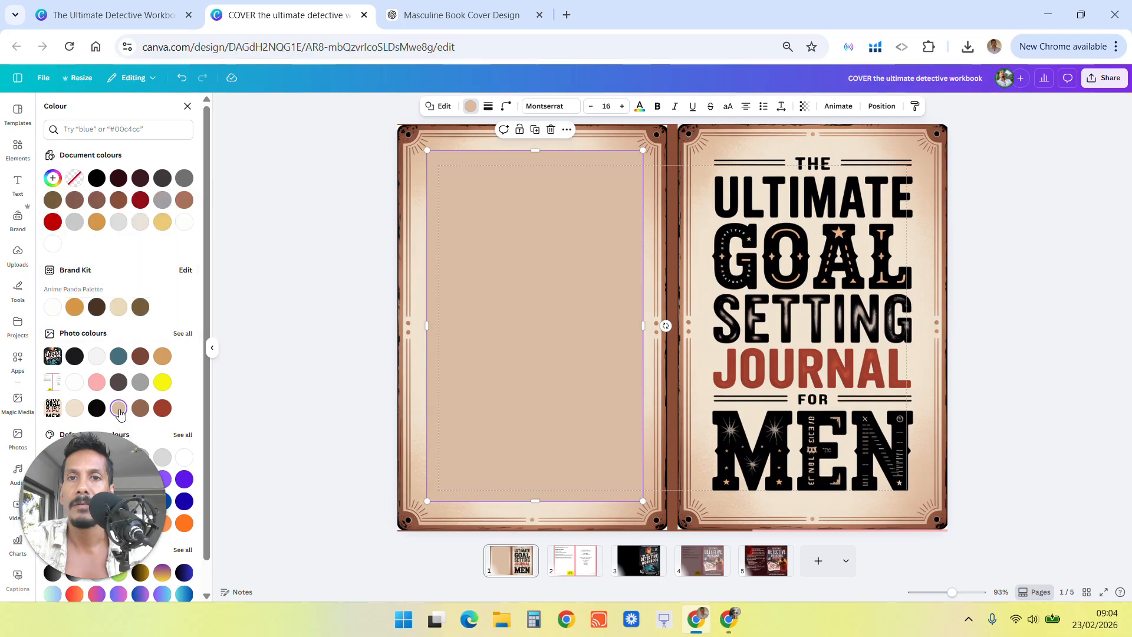
click(75, 408)
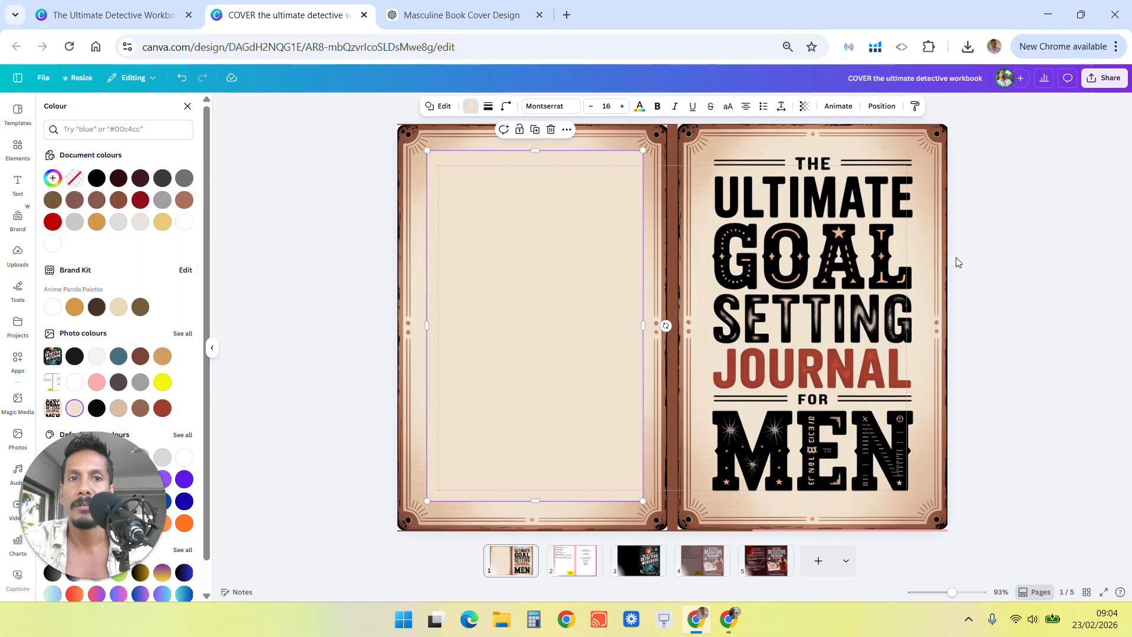
click(1014, 266)
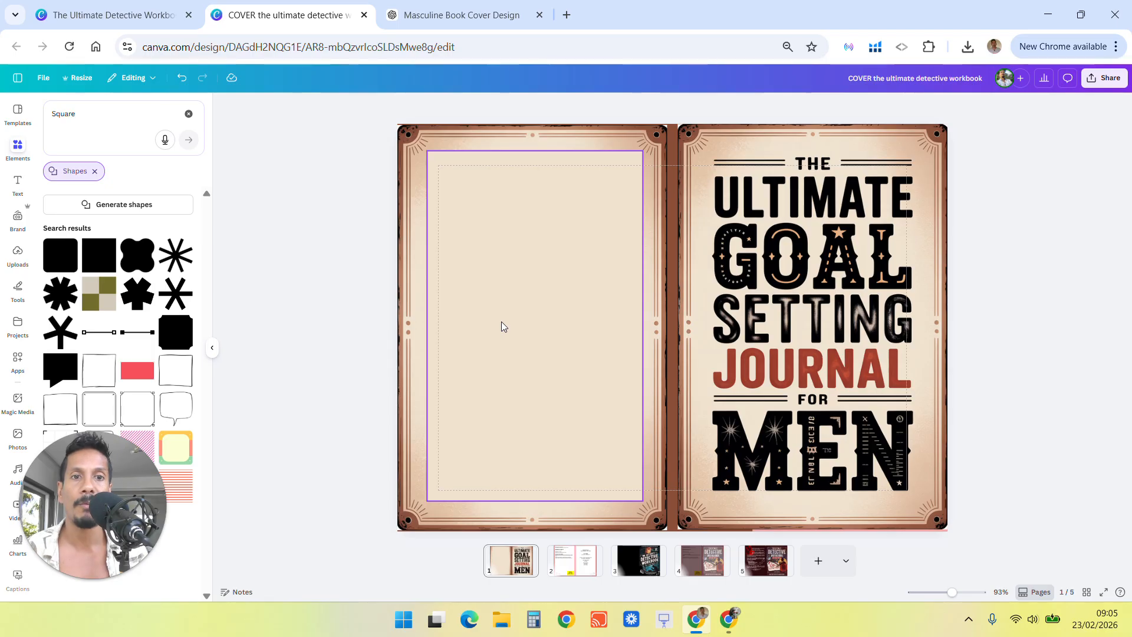
click(798, 238)
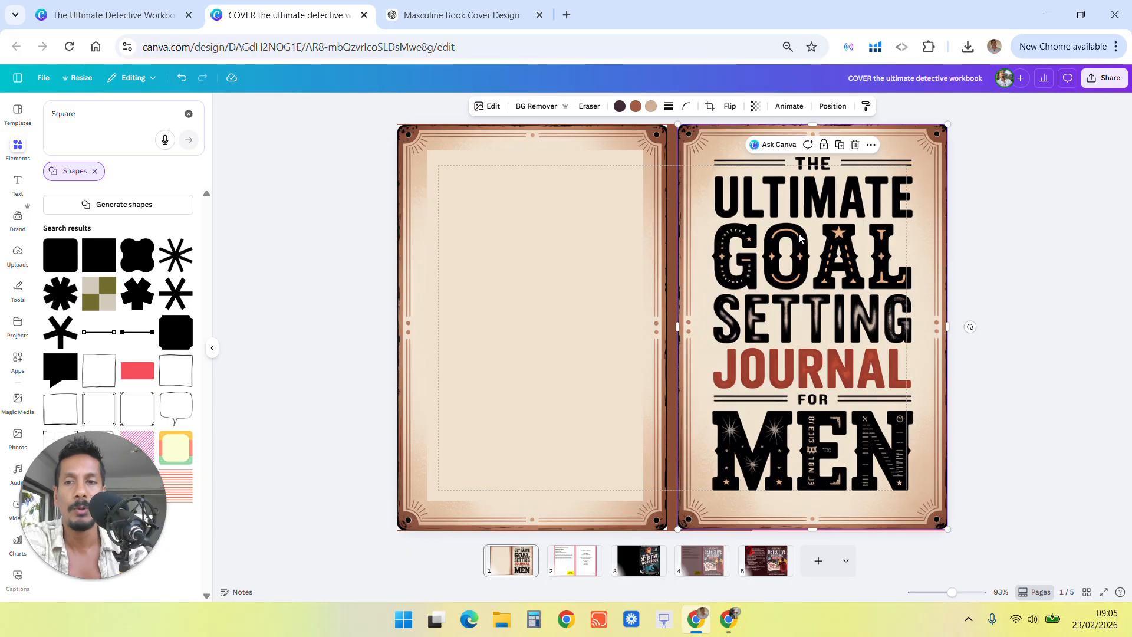
click(89, 580)
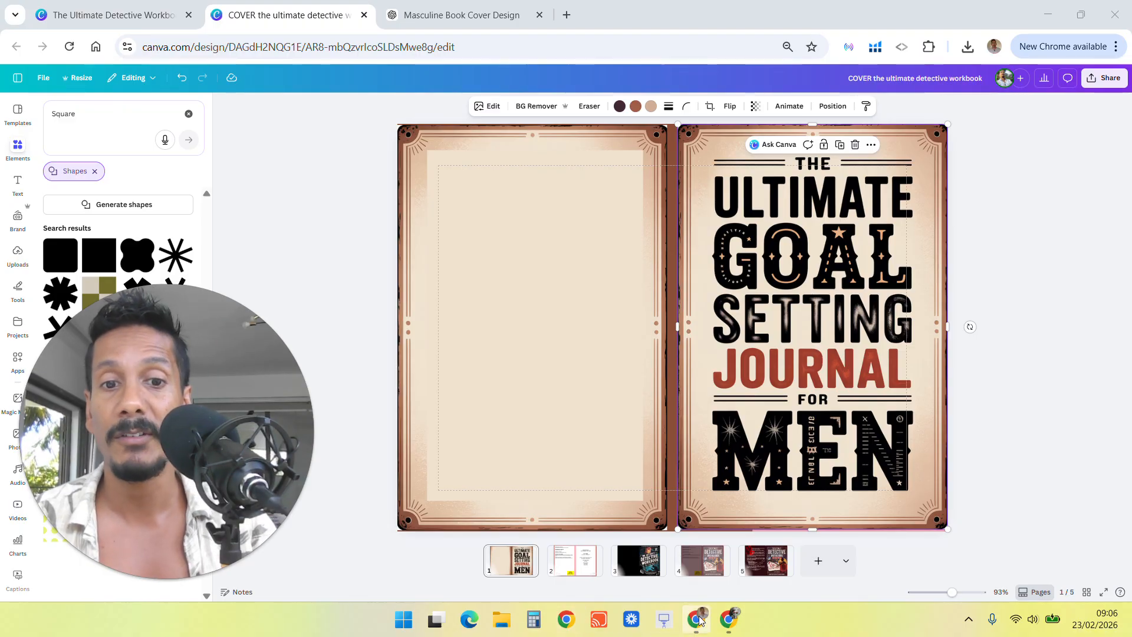
click(453, 15)
click(282, 8)
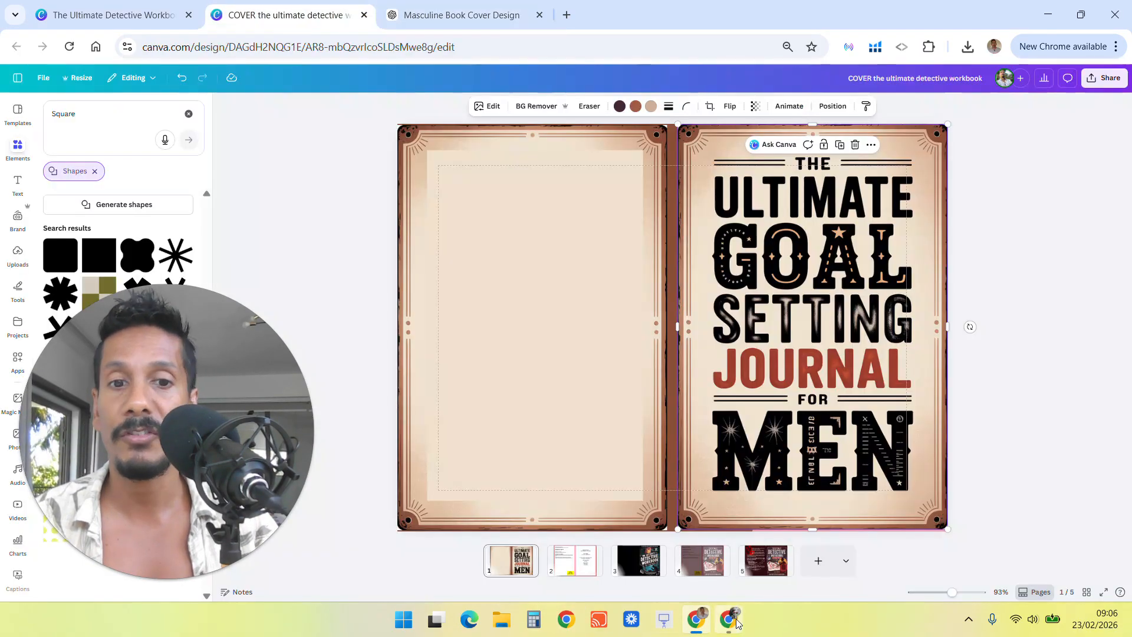
In Ideogram, compare the original cover with the generated text-free background version.
click(721, 606)
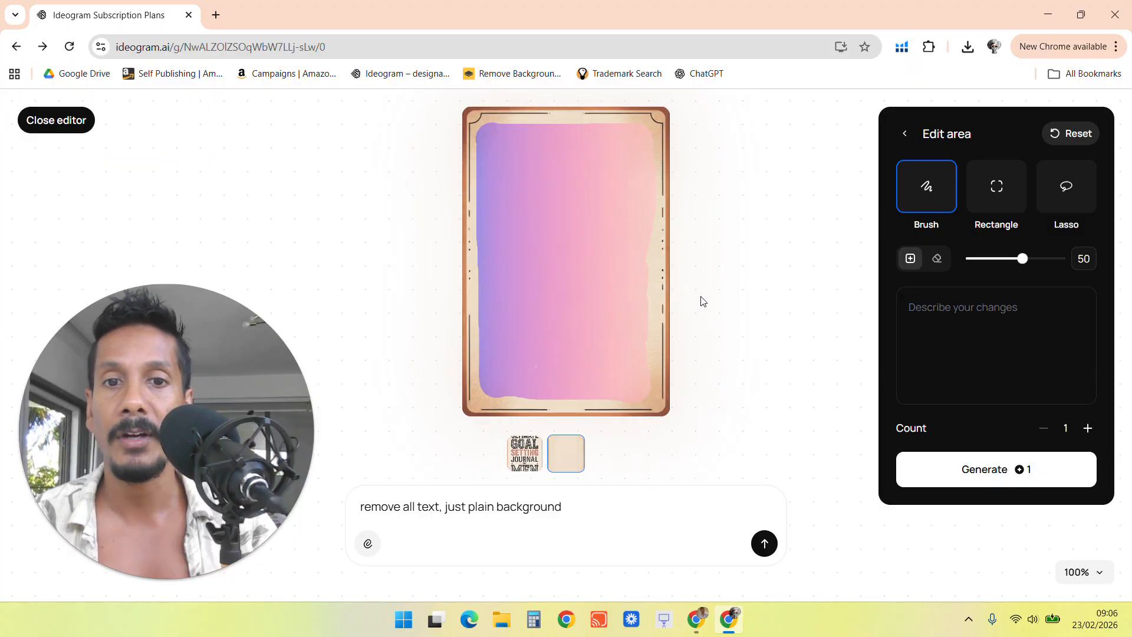
click(524, 460)
click(590, 463)
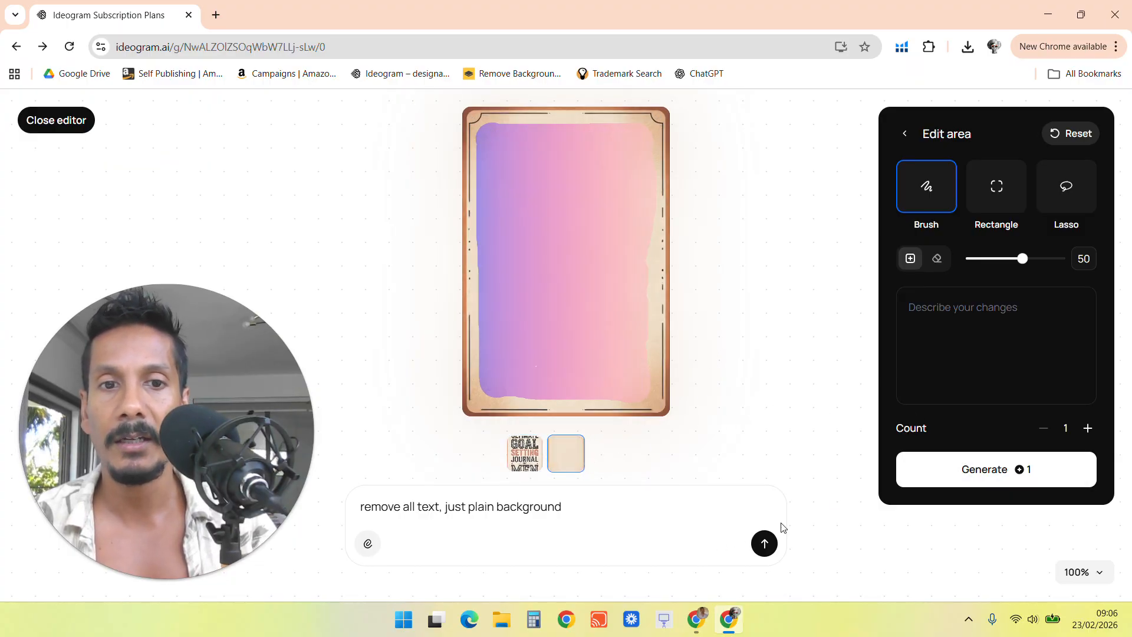
click(1009, 192)
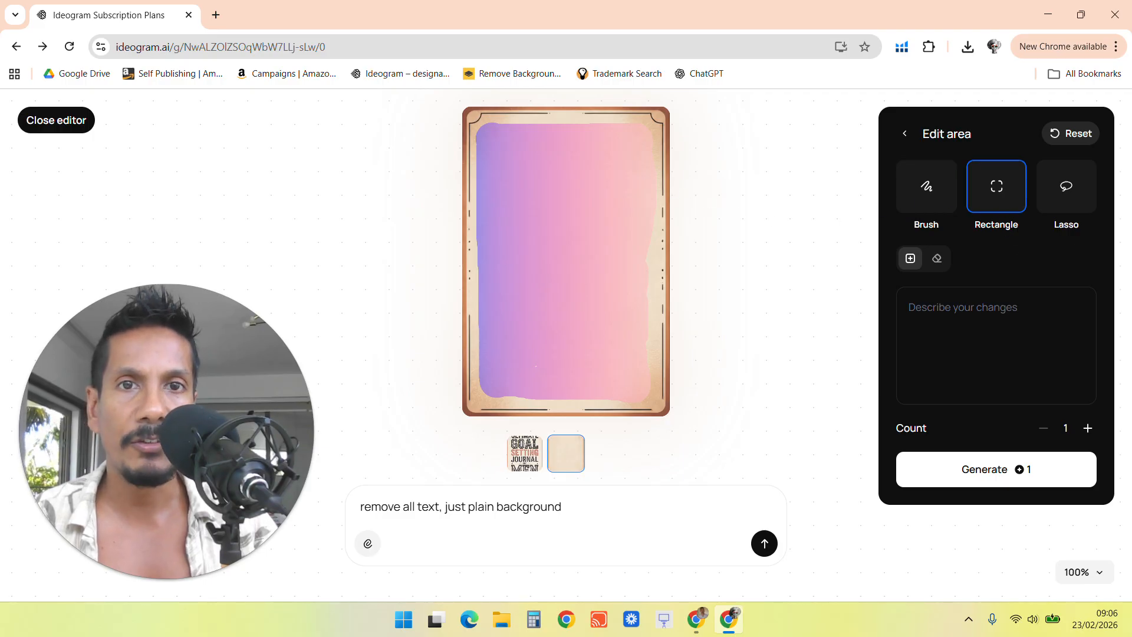
click(905, 134)
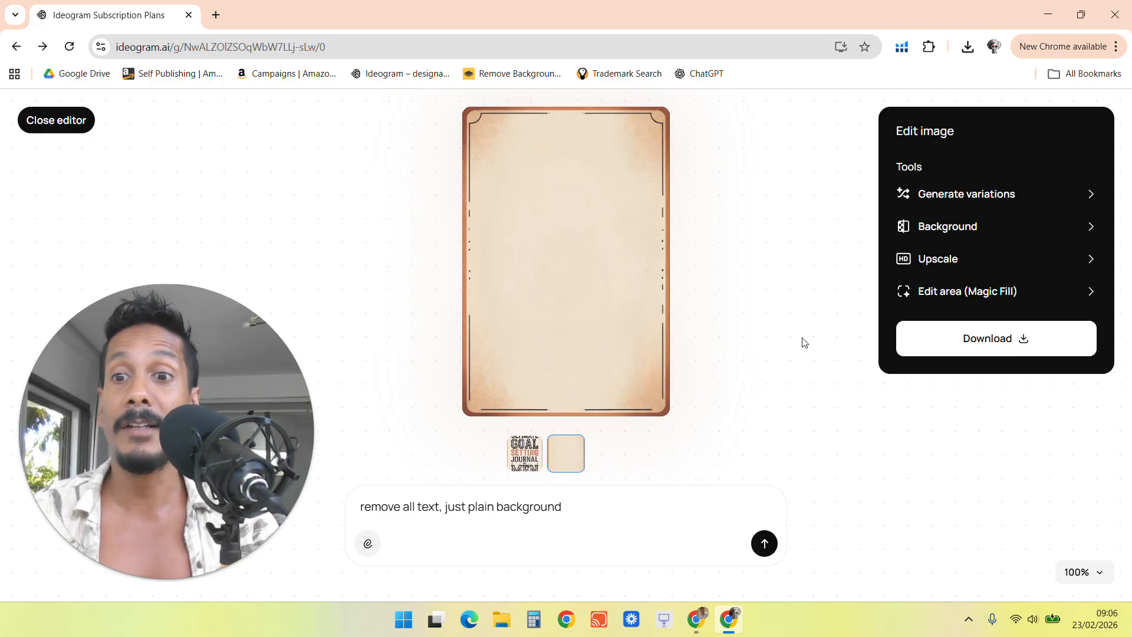